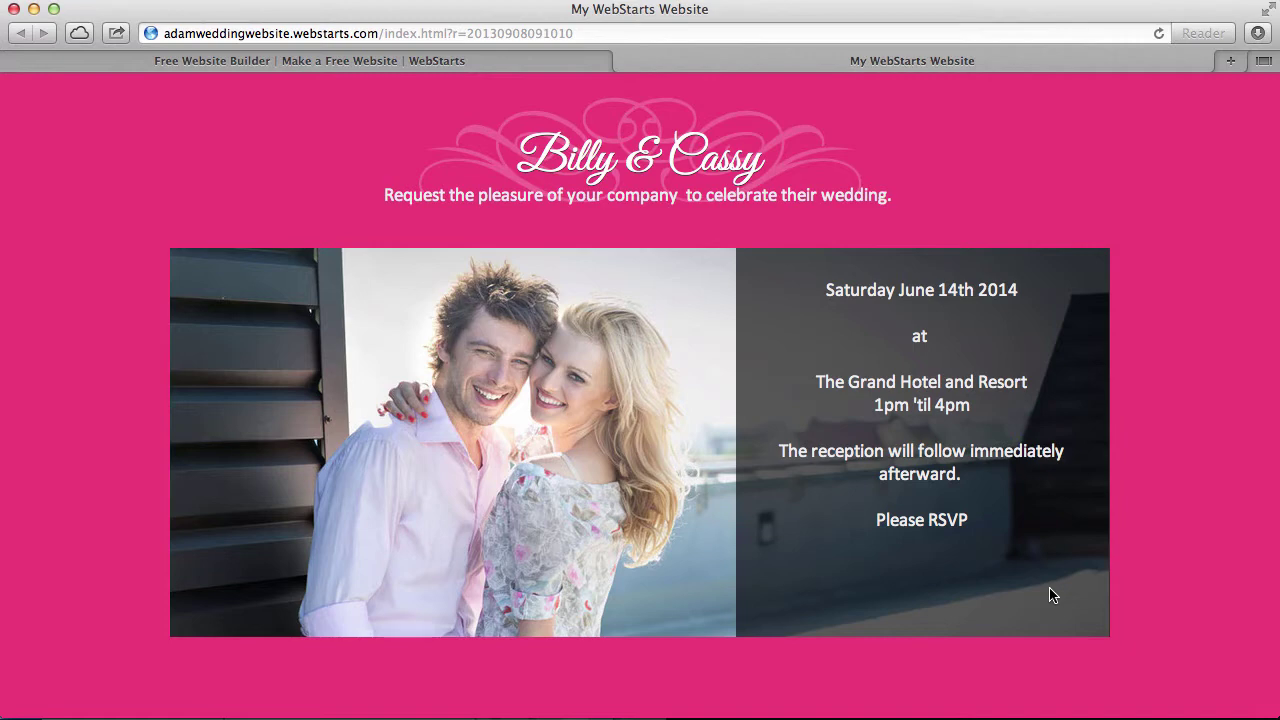
On the WebStarts signup page, enter the user's full name and e-mail address
{"action": "left_click", "coordinate": [447, 62]}
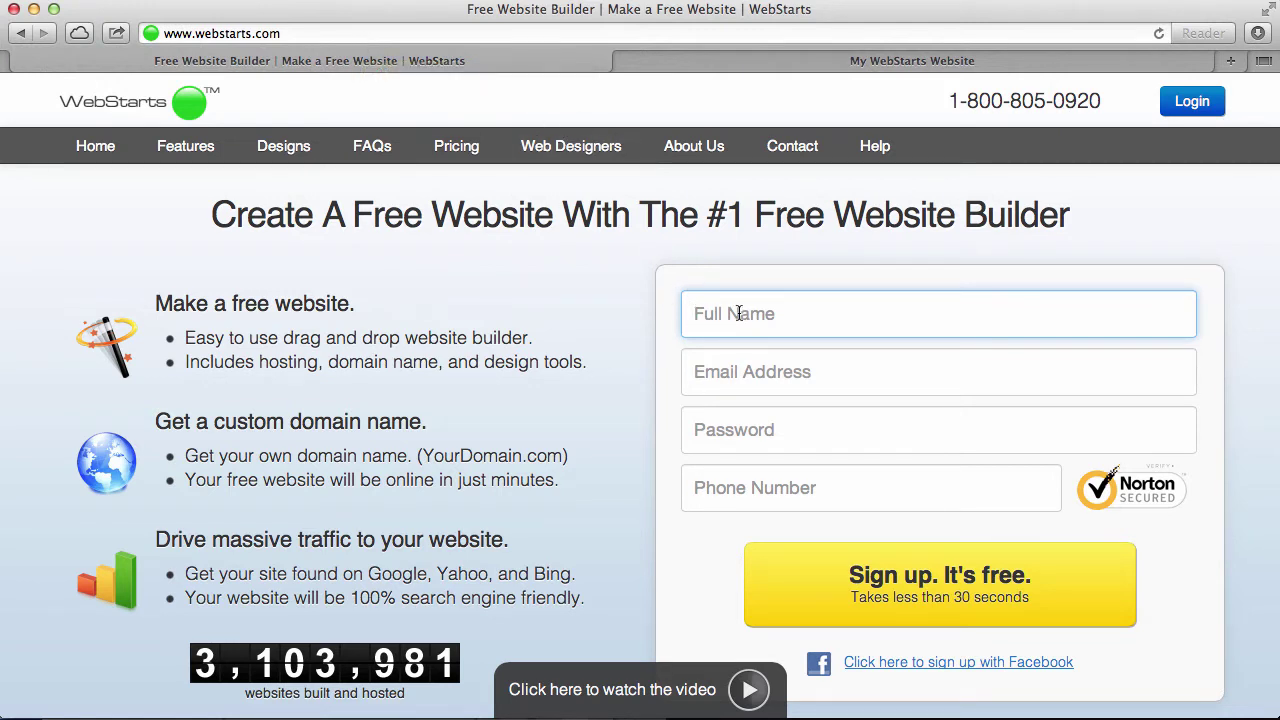
{"action": "key", "text": "Tab"}
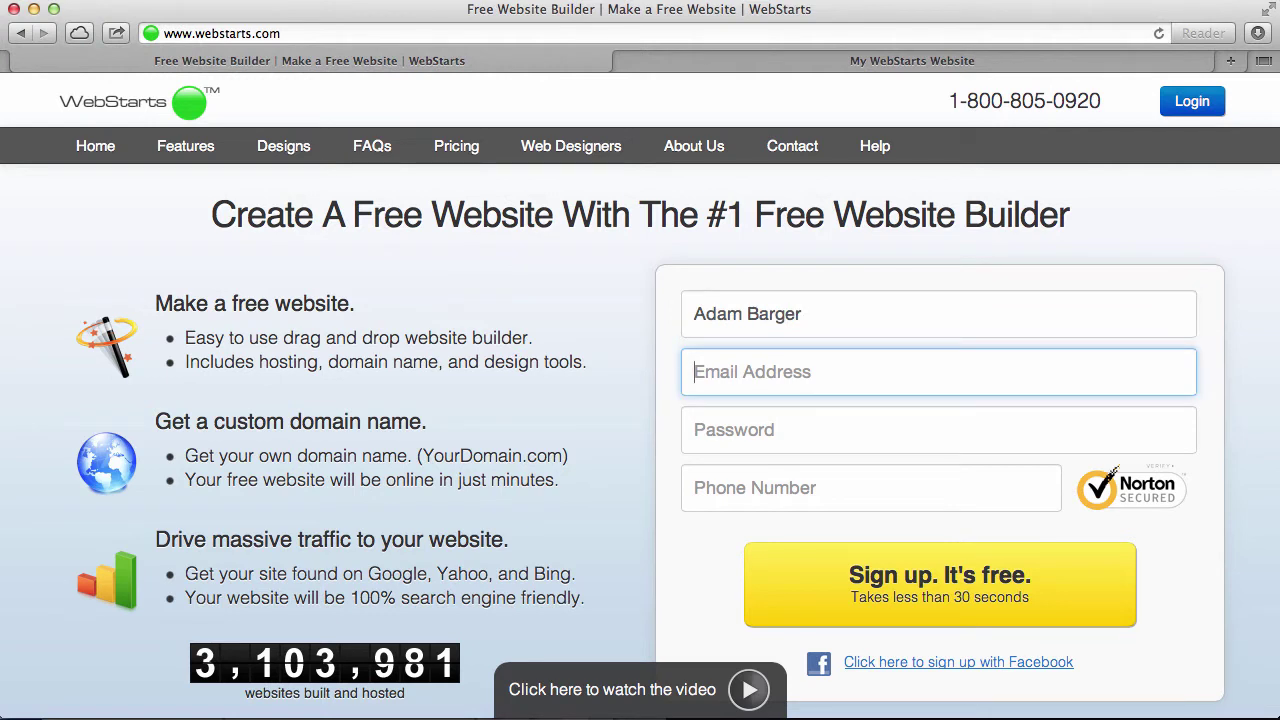
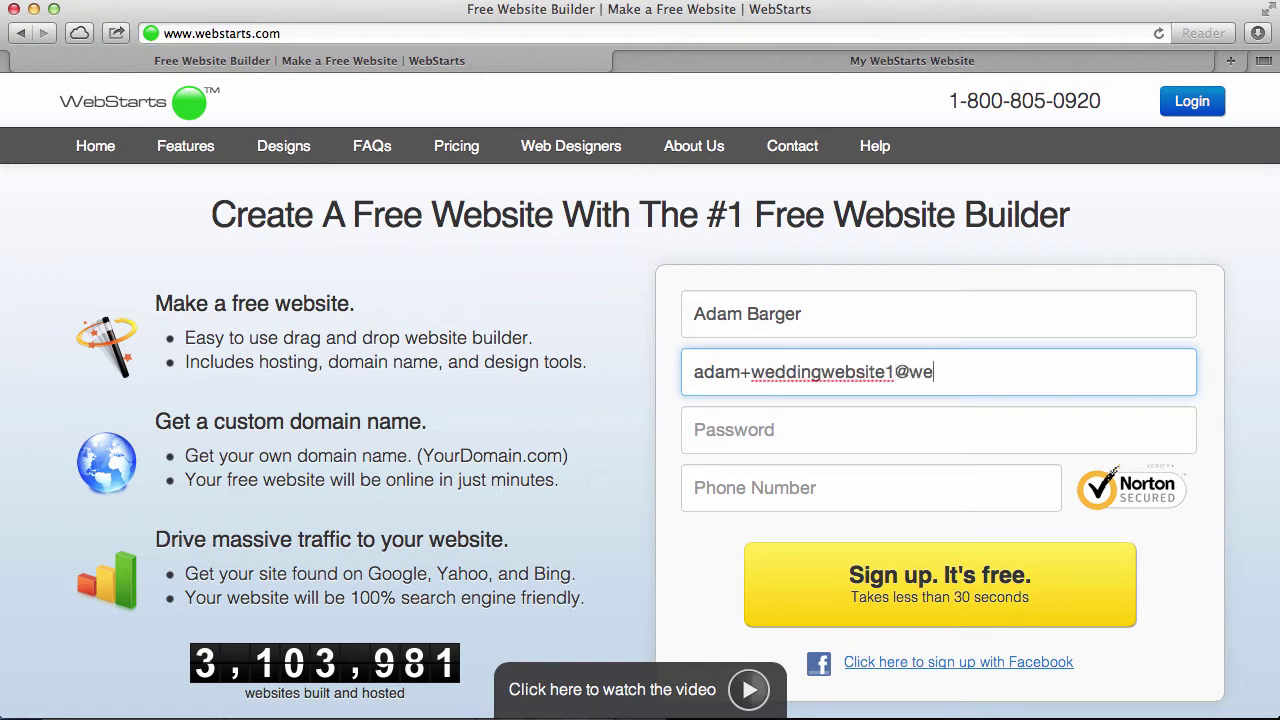
Enter an account password and the phone number, then submit the signup form
{"action": "key", "text": "Tab"}
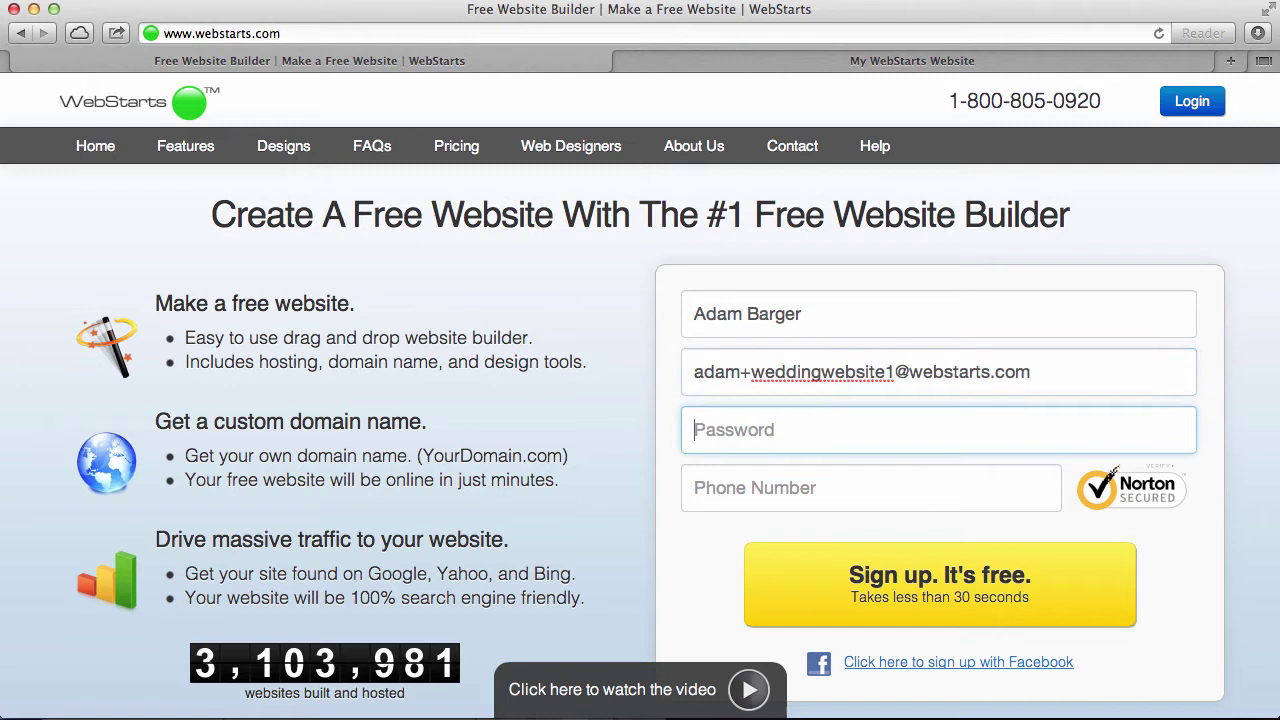
{"action": "type", "text": "••"}
{"action": "key", "text": "BackSpace"}
{"action": "key", "text": "BackSpace"}
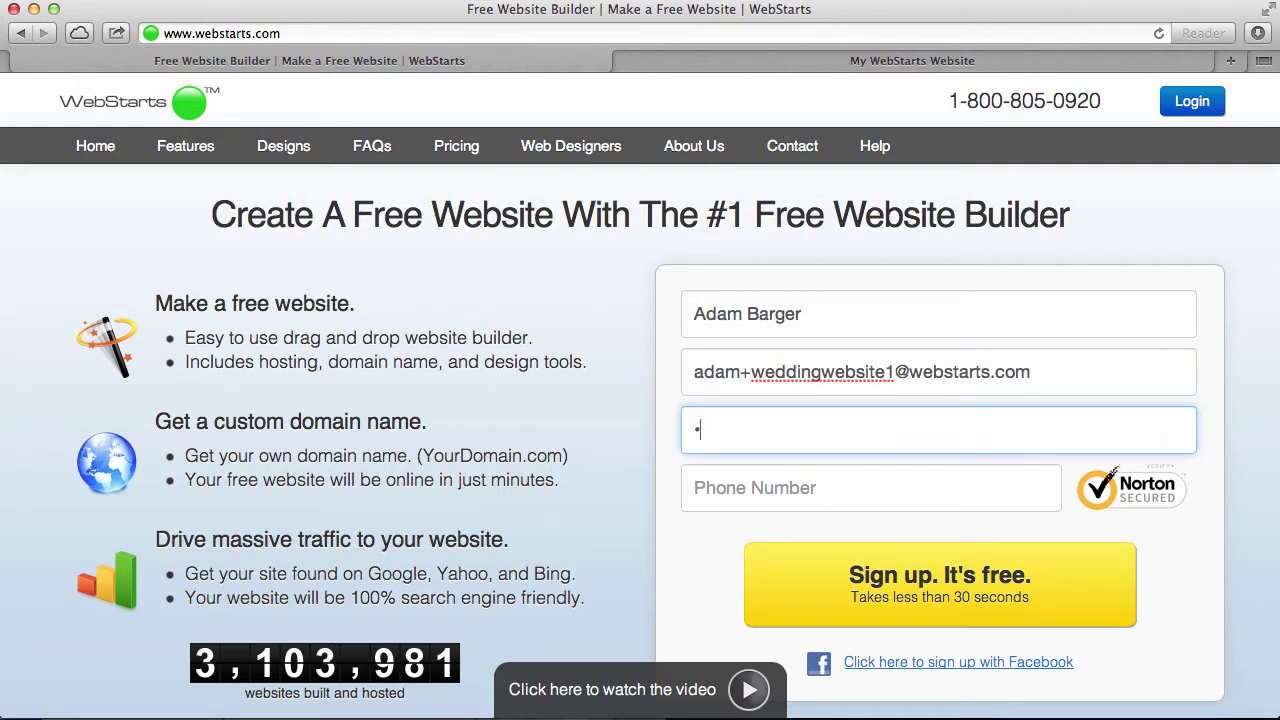
{"action": "type", "text": "••••••"}
{"action": "key", "text": "Tab"}
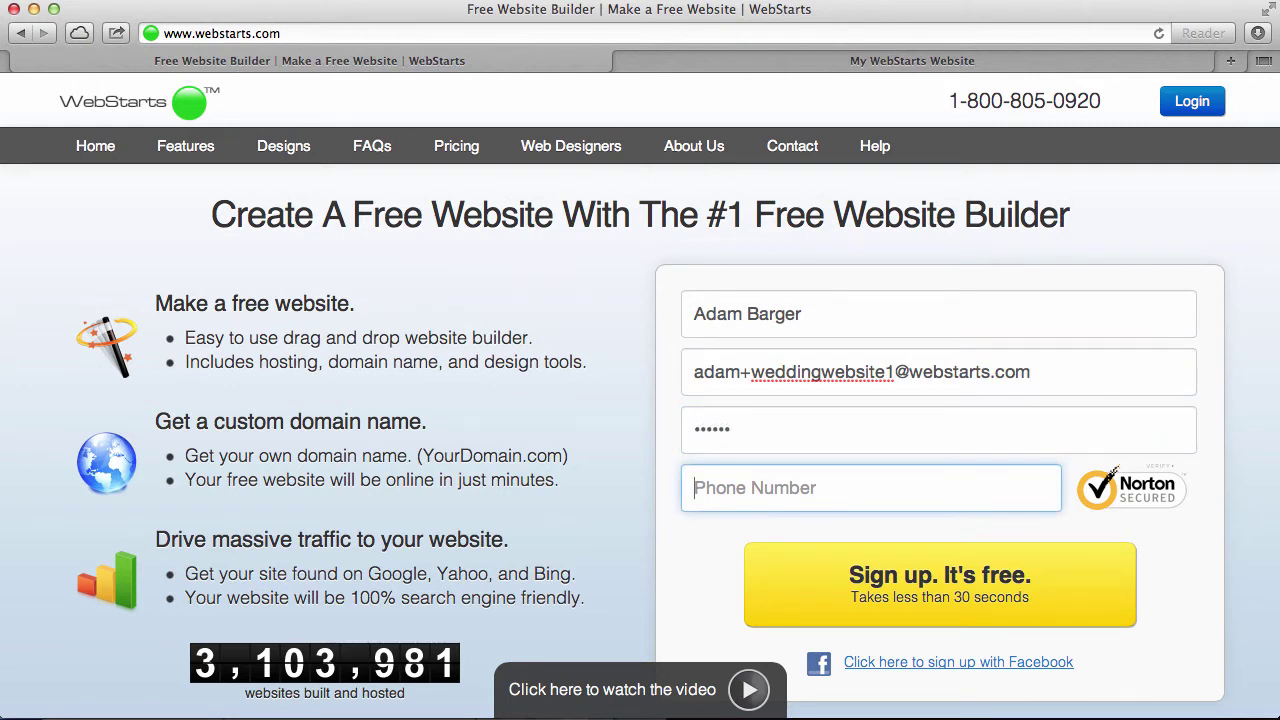
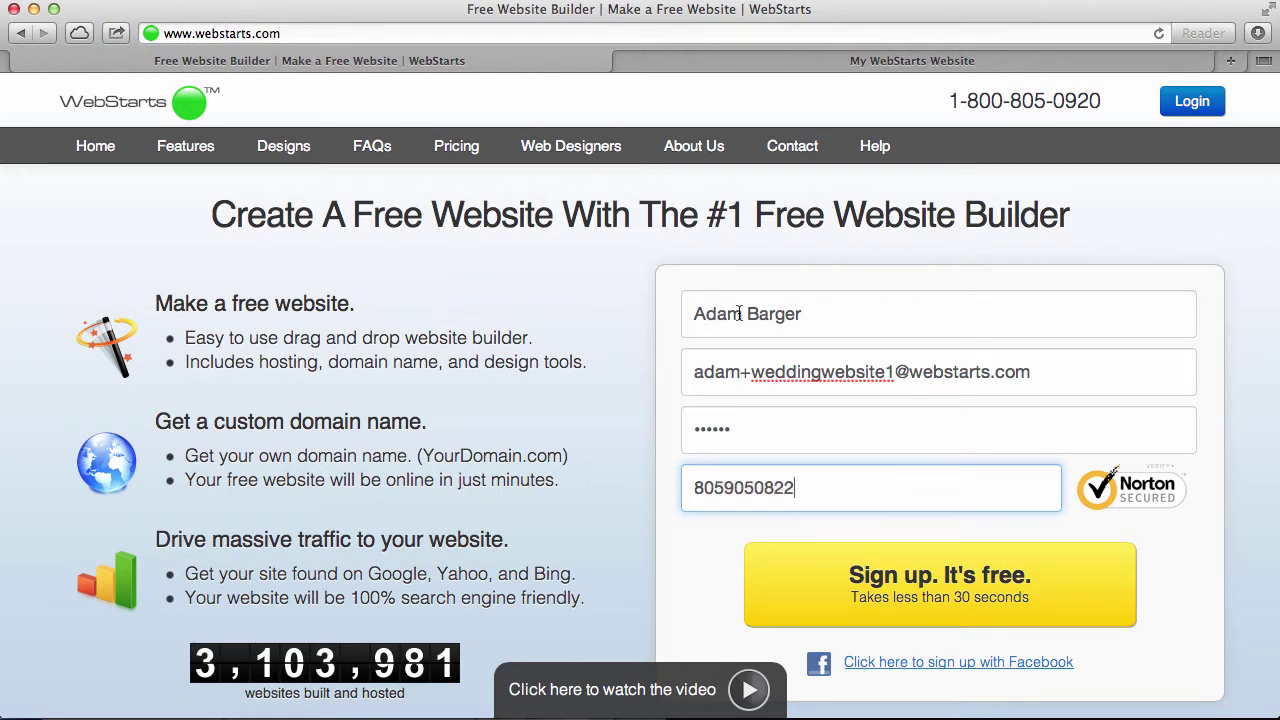
{"action": "left_click", "coordinate": [855, 569]}
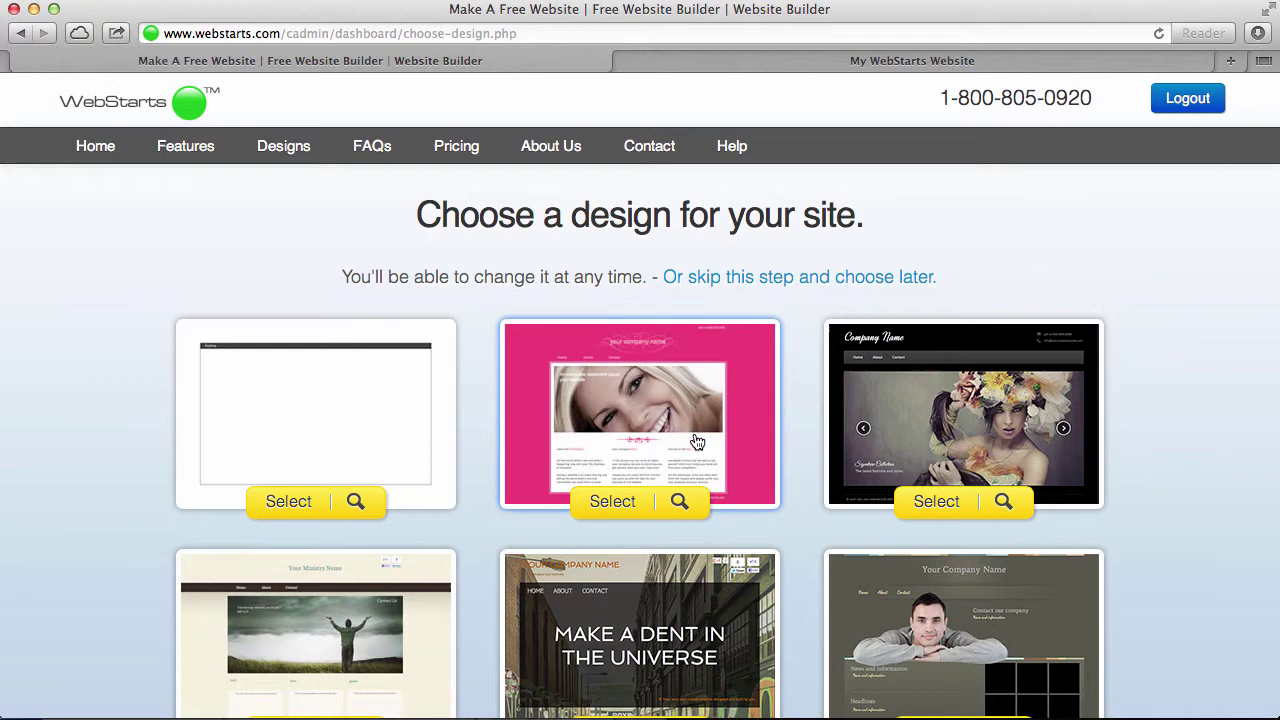
Choose the pink template and enter the free subdomain wedsite1.webstarts.com
{"action": "left_click", "coordinate": [613, 505]}
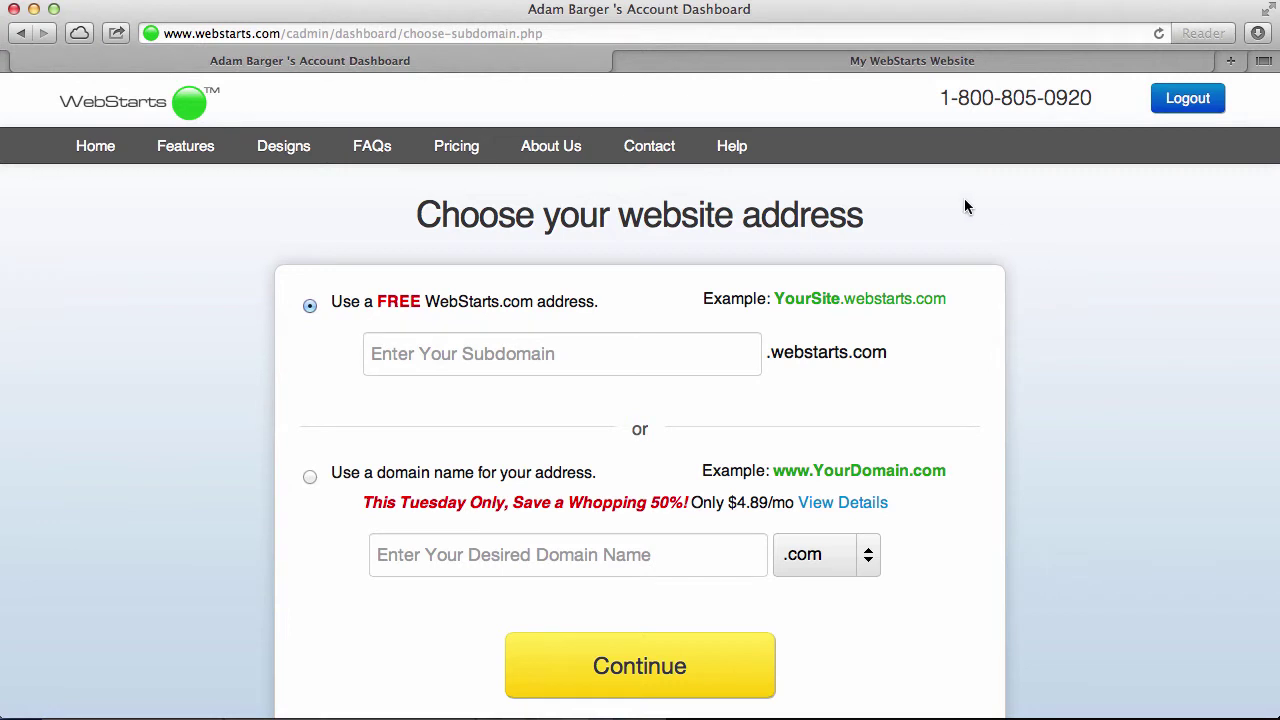
{"action": "left_click", "coordinate": [538, 354]}
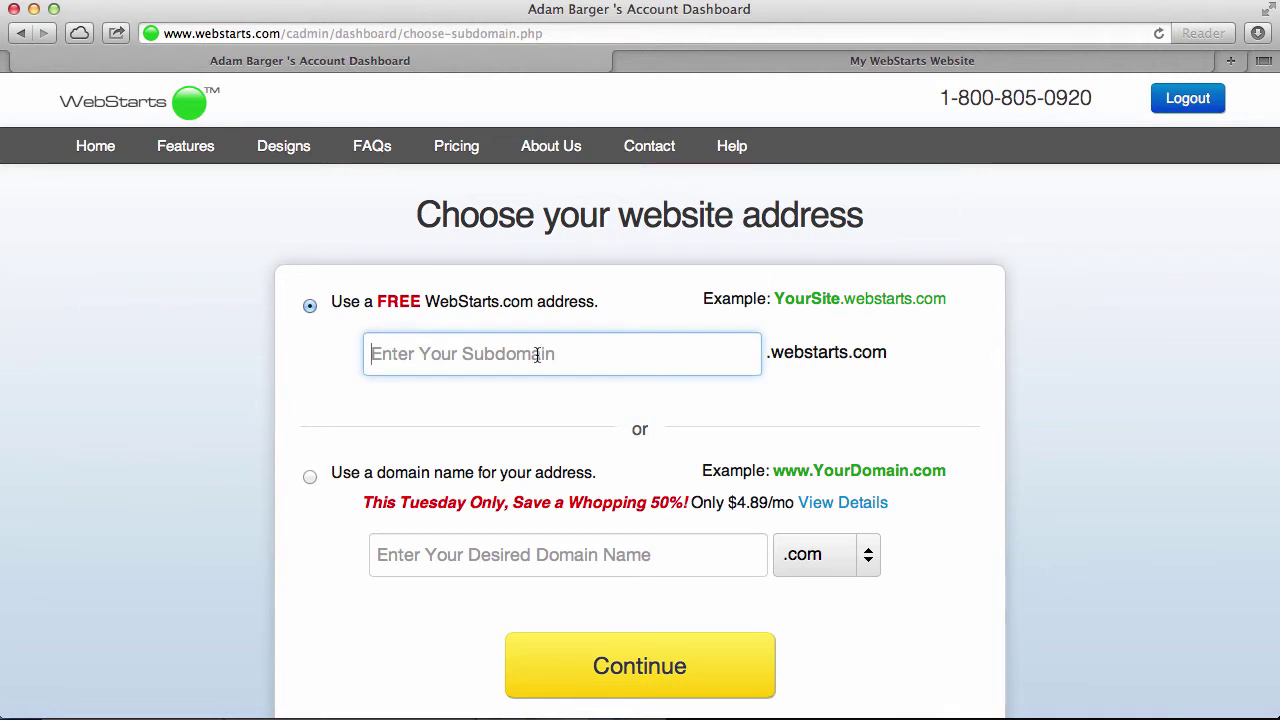
{"action": "type", "text": "weddingwe"}
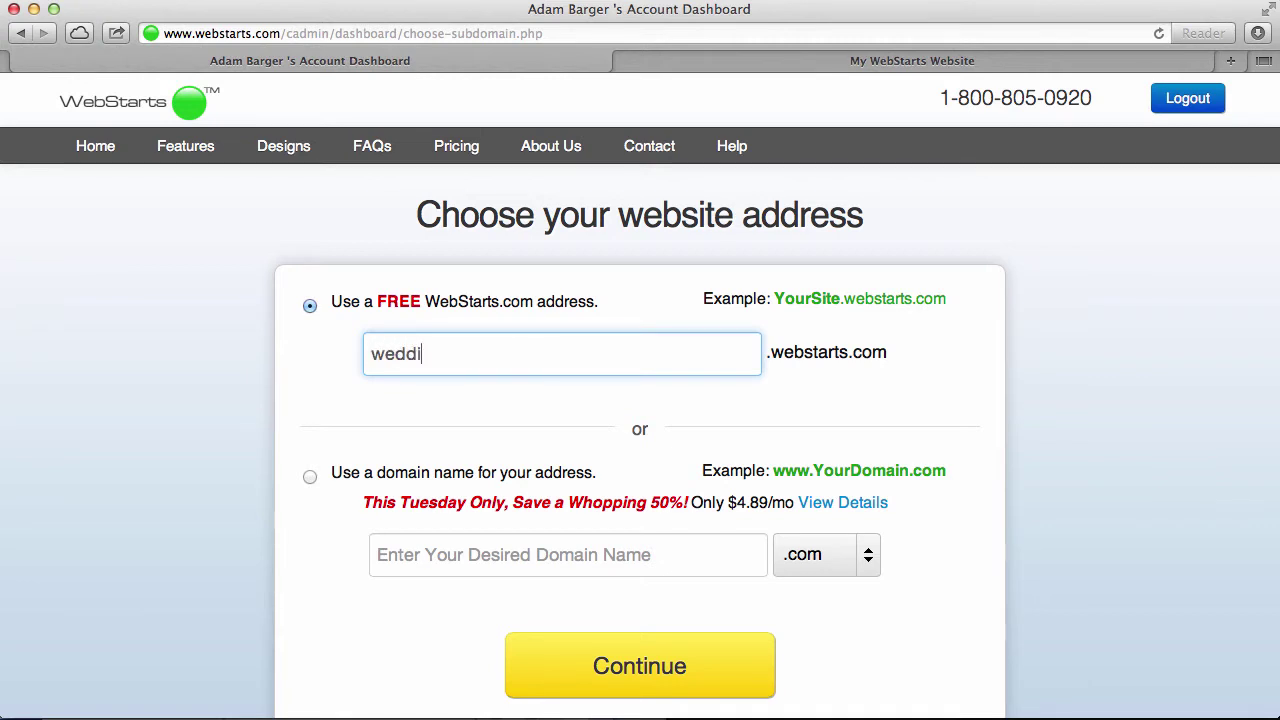
{"action": "key", "text": "BackSpace"}
{"action": "key", "text": "BackSpace"}
{"action": "key", "text": "BackSpace"}
{"action": "key", "text": "BackSpace"}
{"action": "key", "text": "BackSpace"}
{"action": "key", "text": "BackSpace"}
{"action": "type", "text": "site1"}
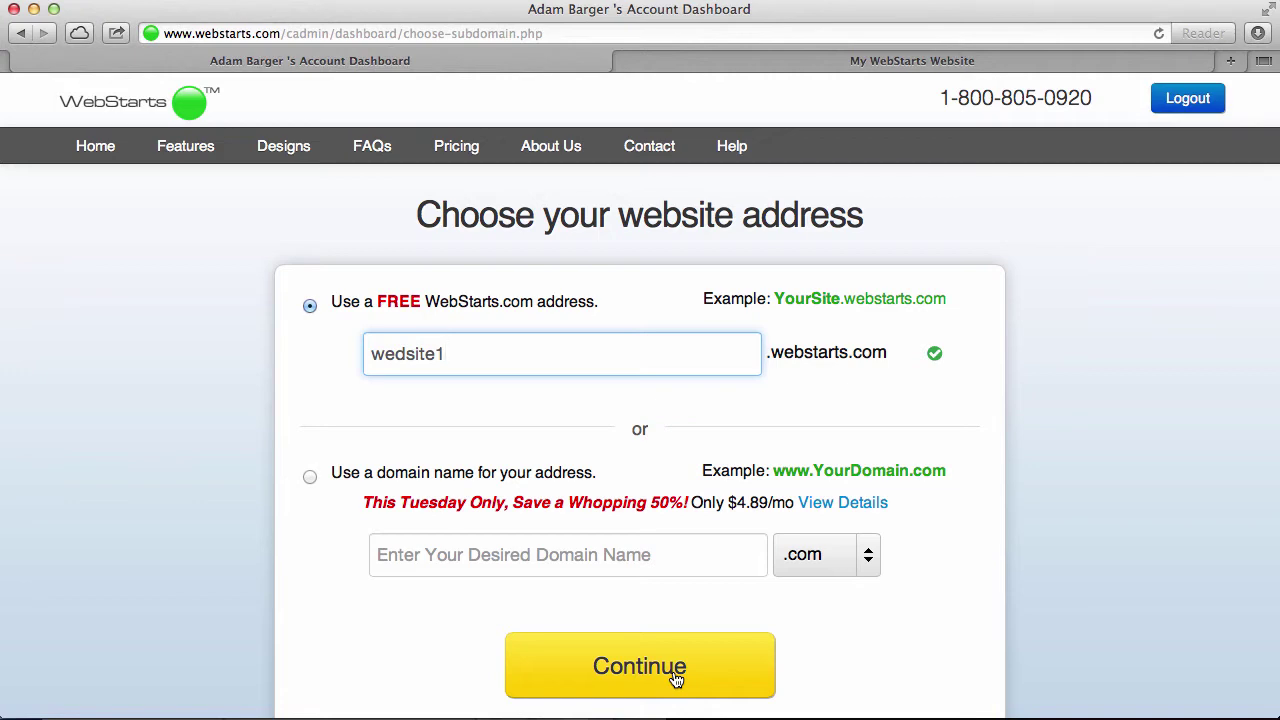
Confirm the wedsite1.webstarts.com address with Continue to create the site
{"action": "left_click", "coordinate": [676, 679]}
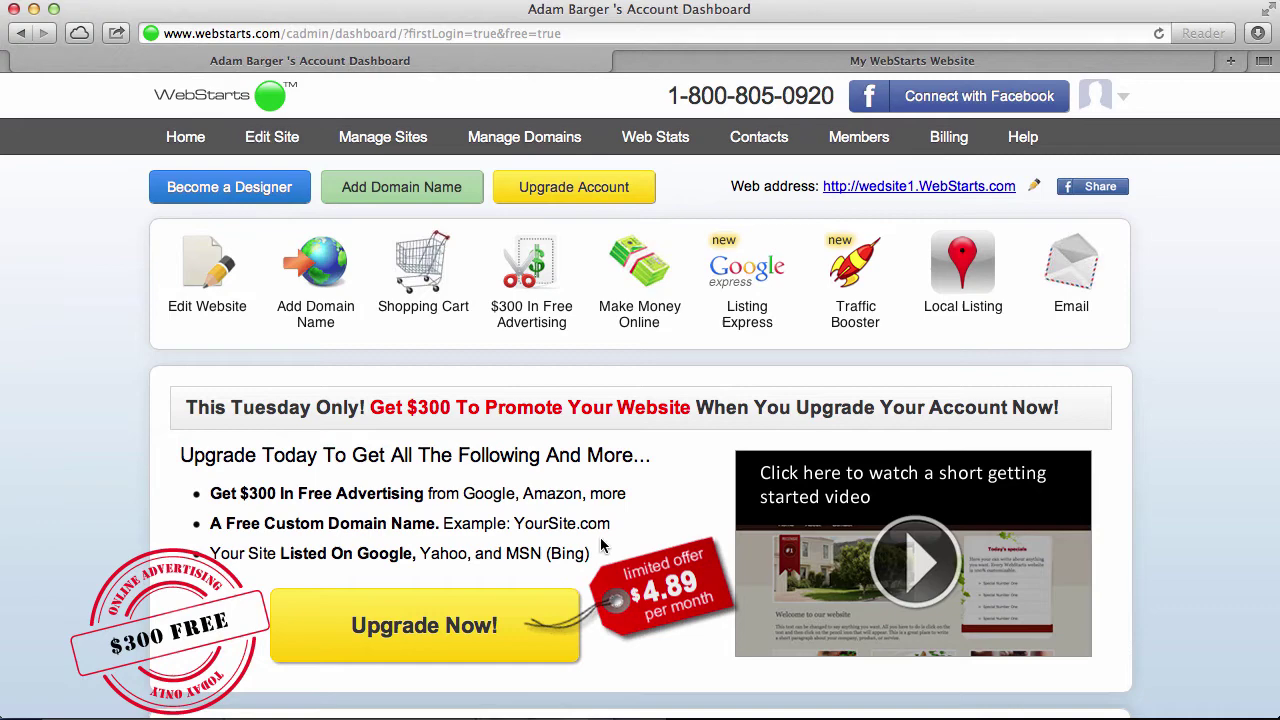
Open the site in the editor, dismissing the getting-started popup and Featured Apps panel
{"action": "left_click", "coordinate": [274, 140]}
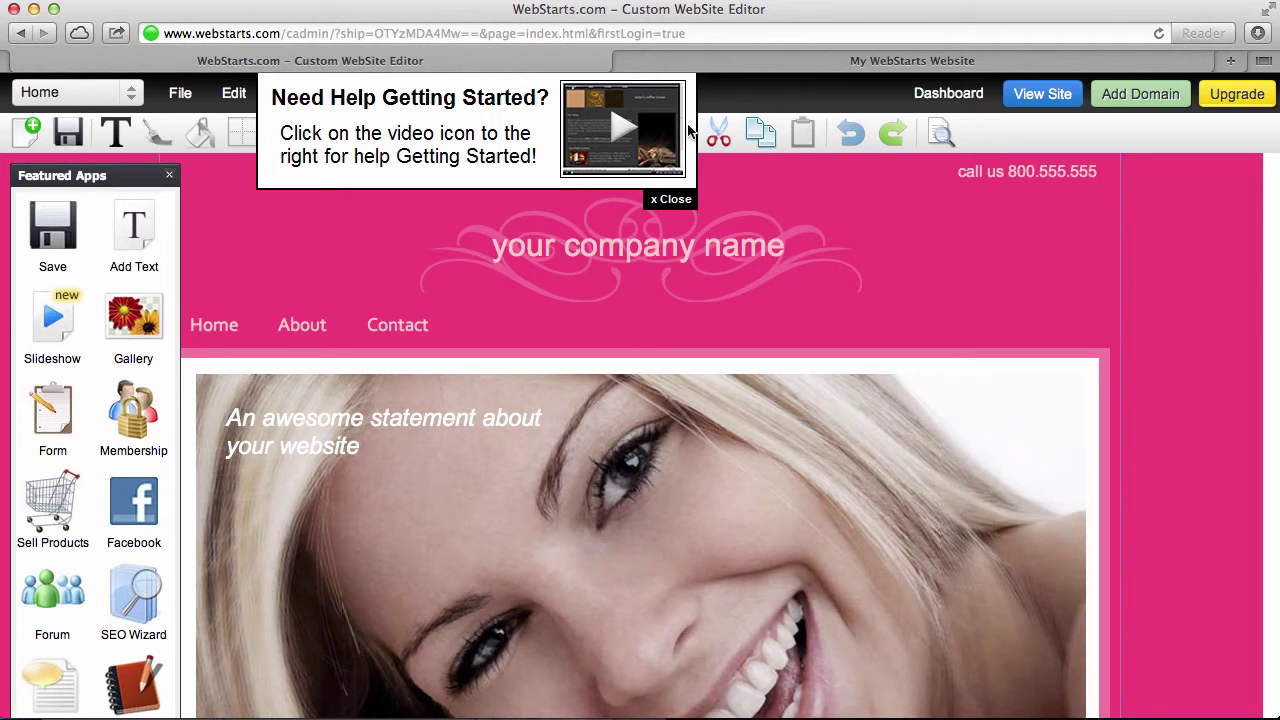
{"action": "left_click", "coordinate": [672, 200]}
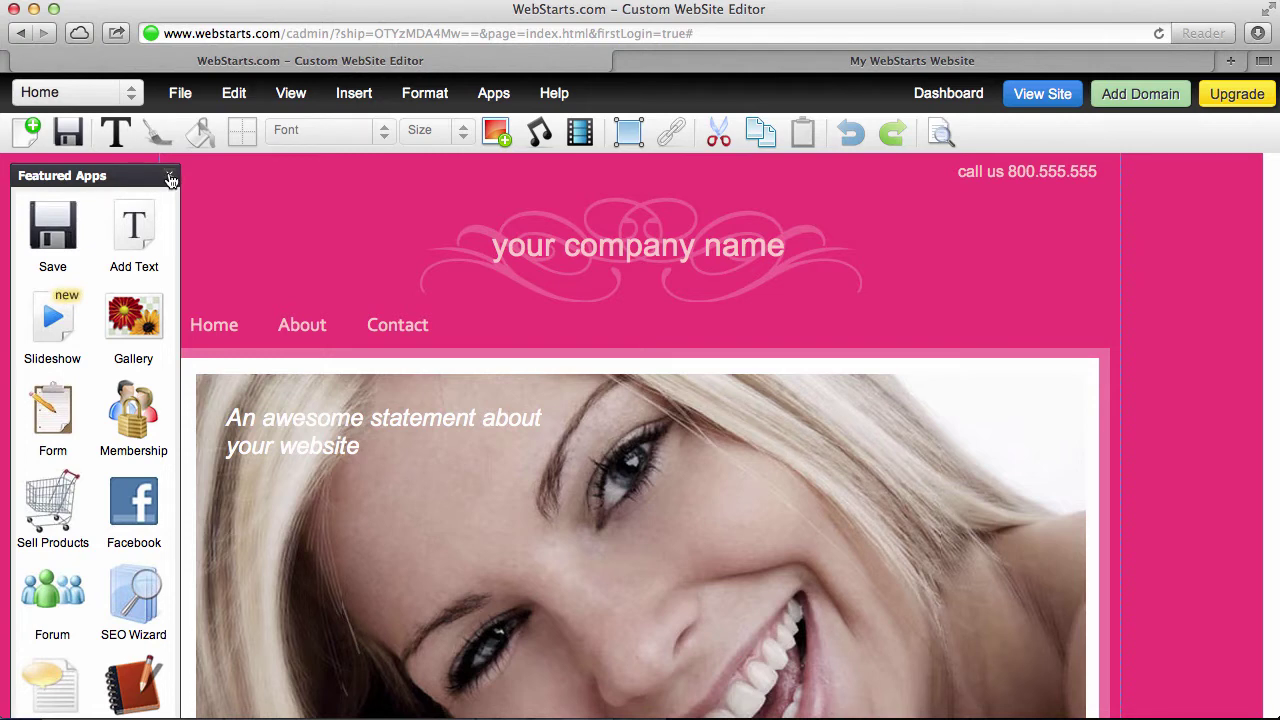
{"action": "left_click", "coordinate": [170, 178]}
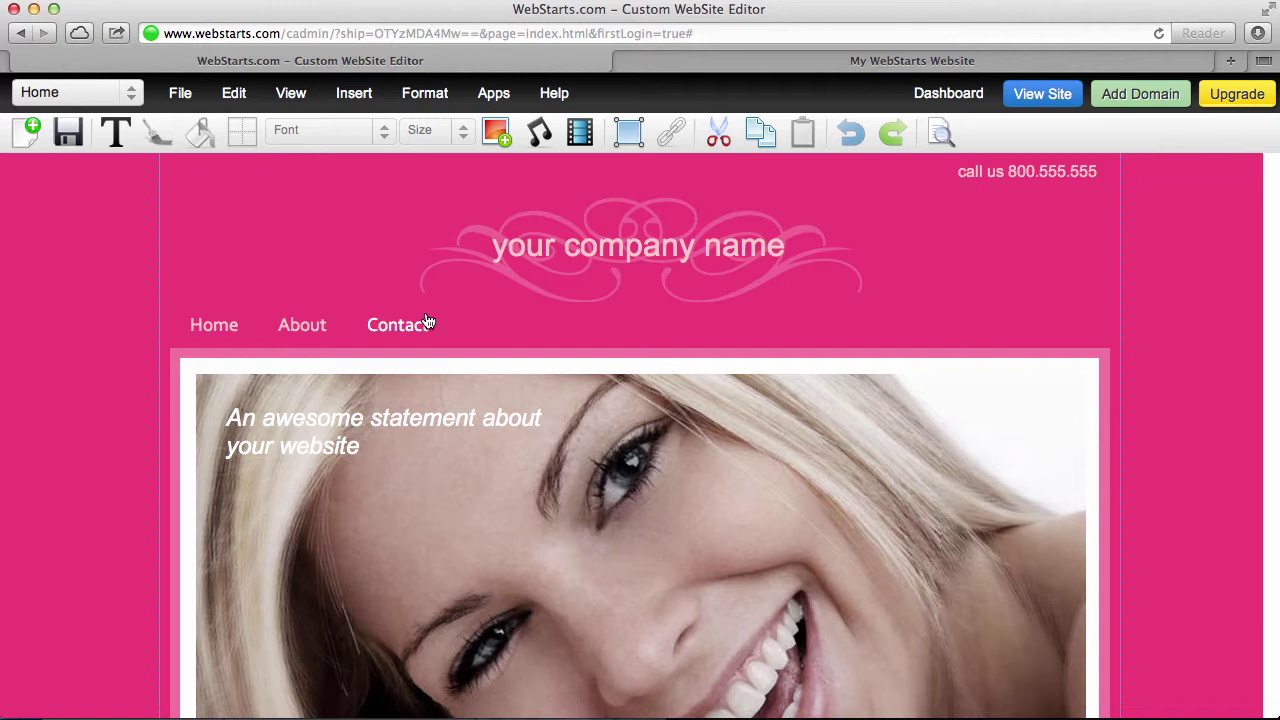
Delete the banner photo, the white content box and the 'An awesome statement' text
{"action": "left_click", "coordinate": [687, 510]}
{"action": "key", "text": "Delete"}
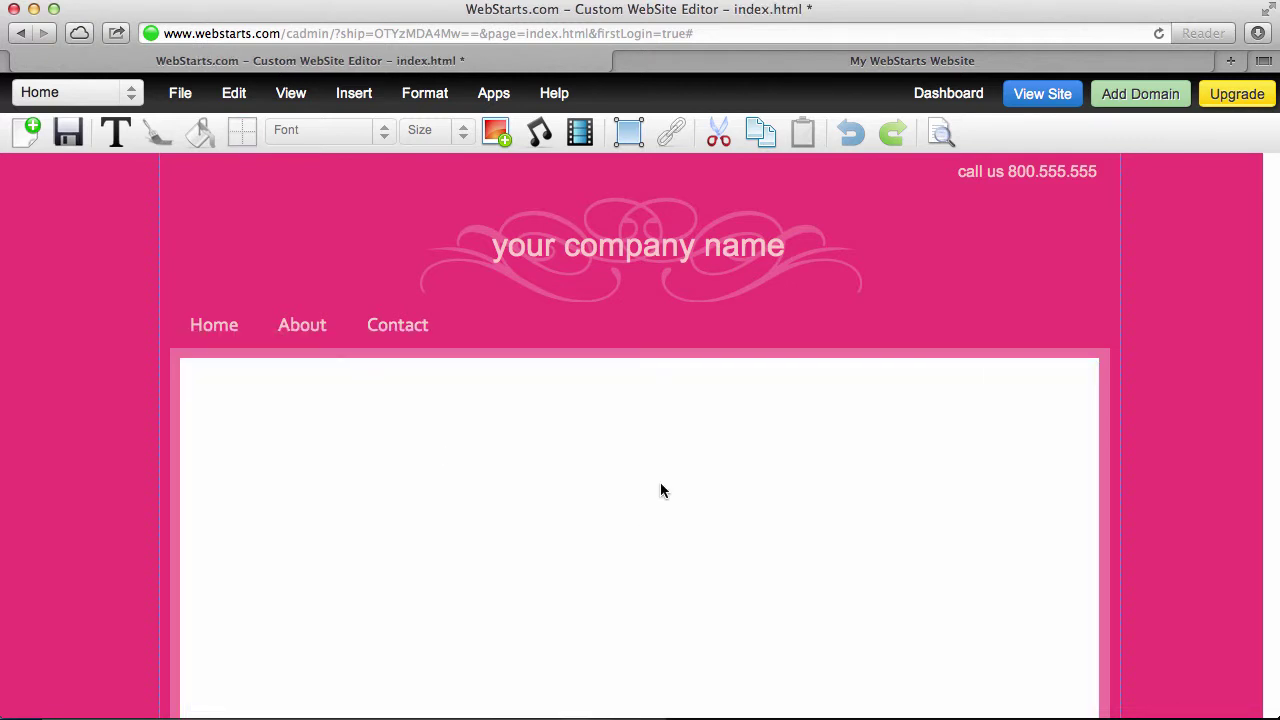
{"action": "left_click", "coordinate": [905, 478]}
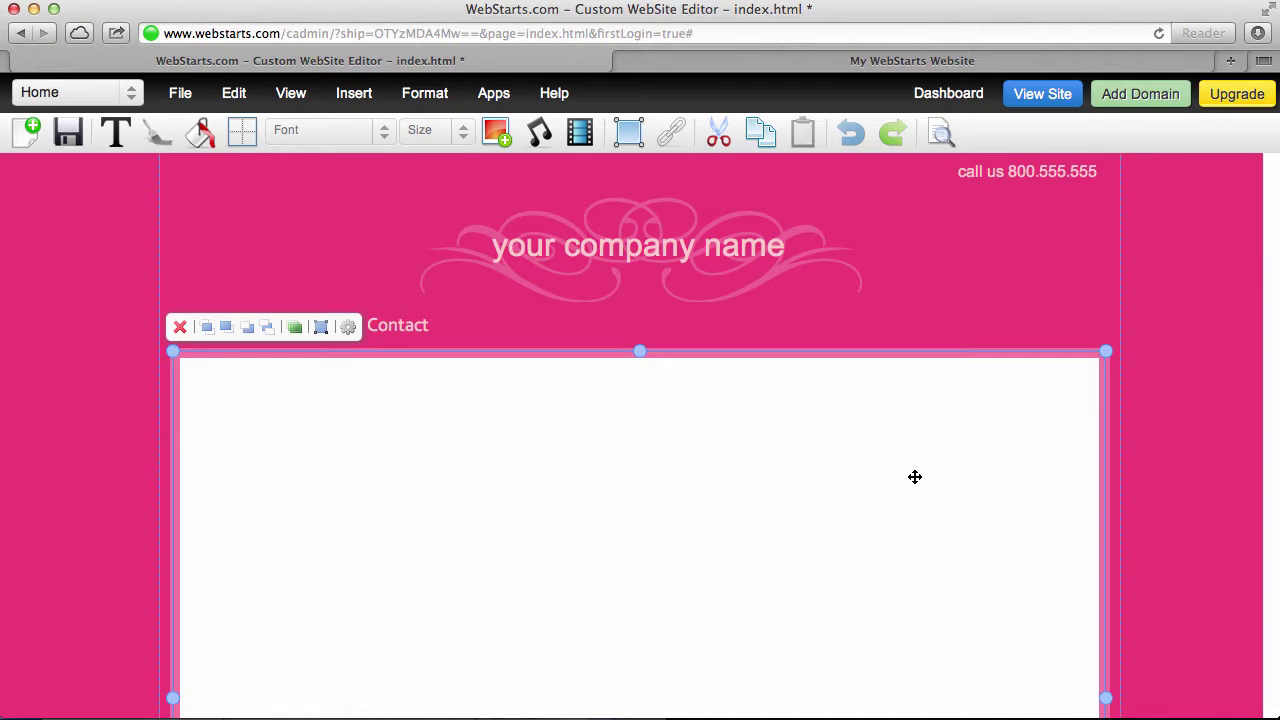
{"action": "key", "text": "Delete"}
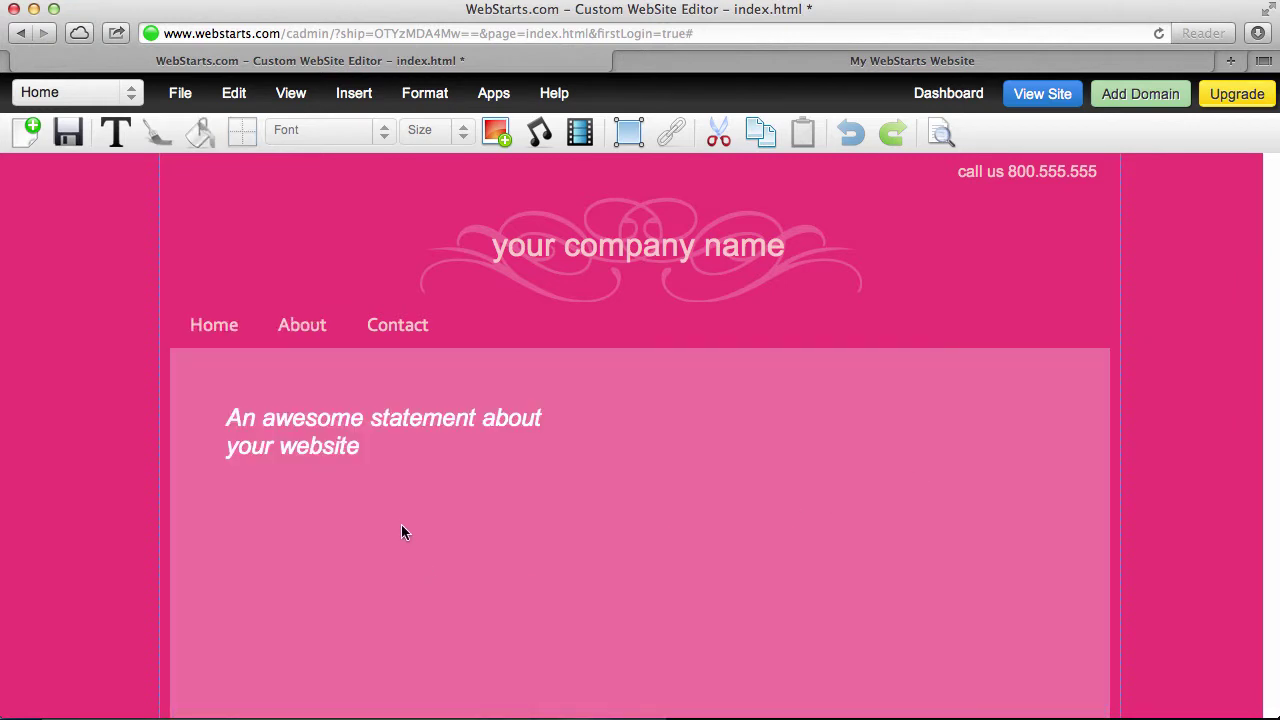
{"action": "left_click", "coordinate": [380, 440]}
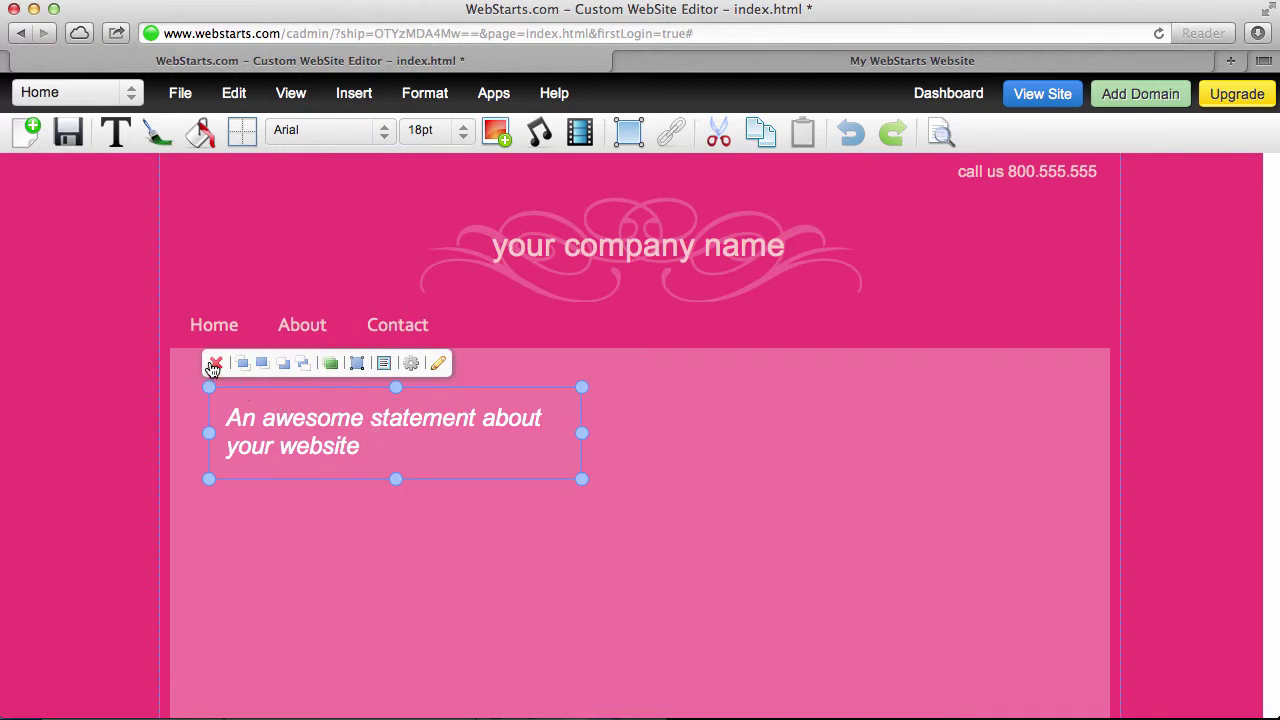
{"action": "left_click", "coordinate": [214, 364]}
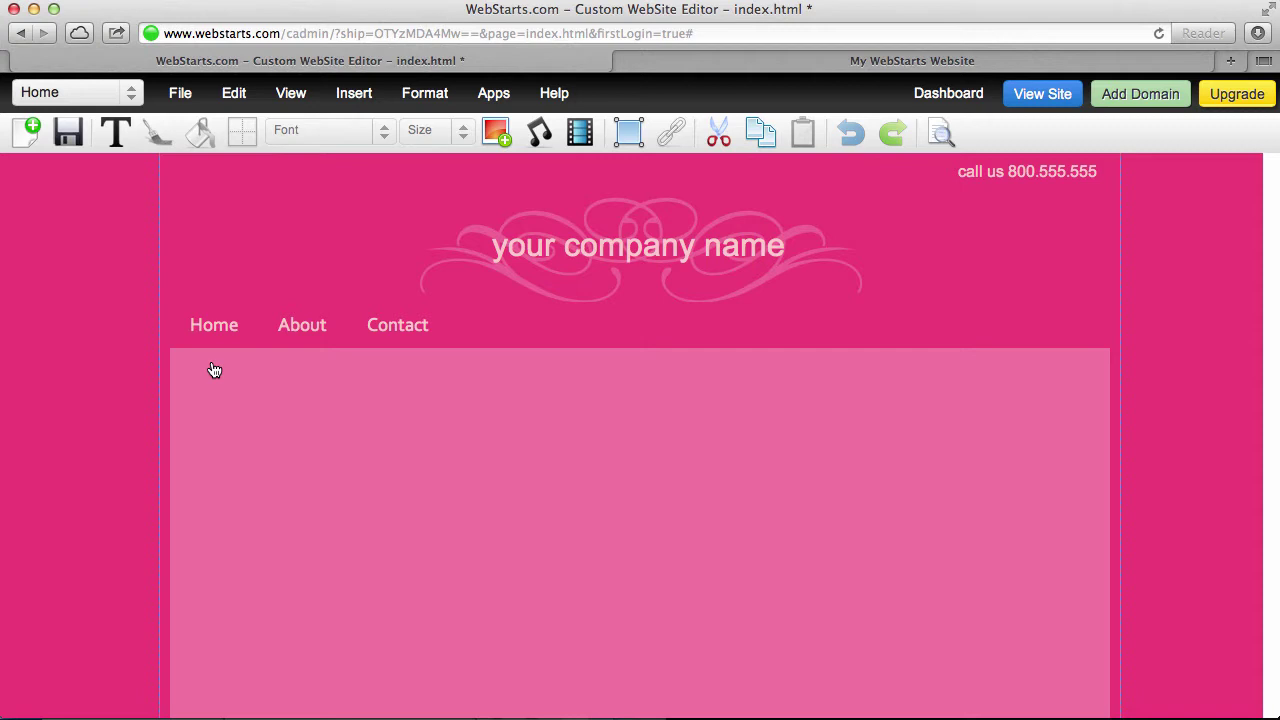
Upload prom.jpg to the File Manager images, overwriting it and resizing to page width
{"action": "left_click", "coordinate": [499, 132]}
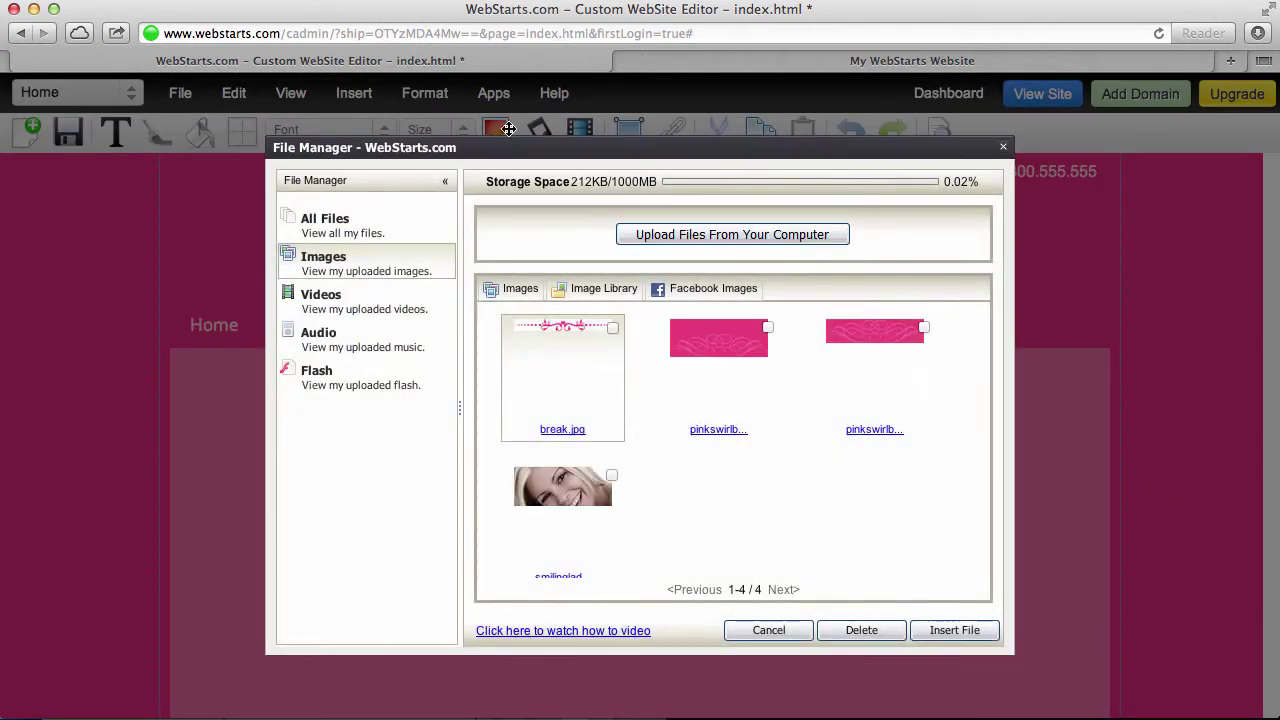
{"action": "left_click", "coordinate": [678, 236]}
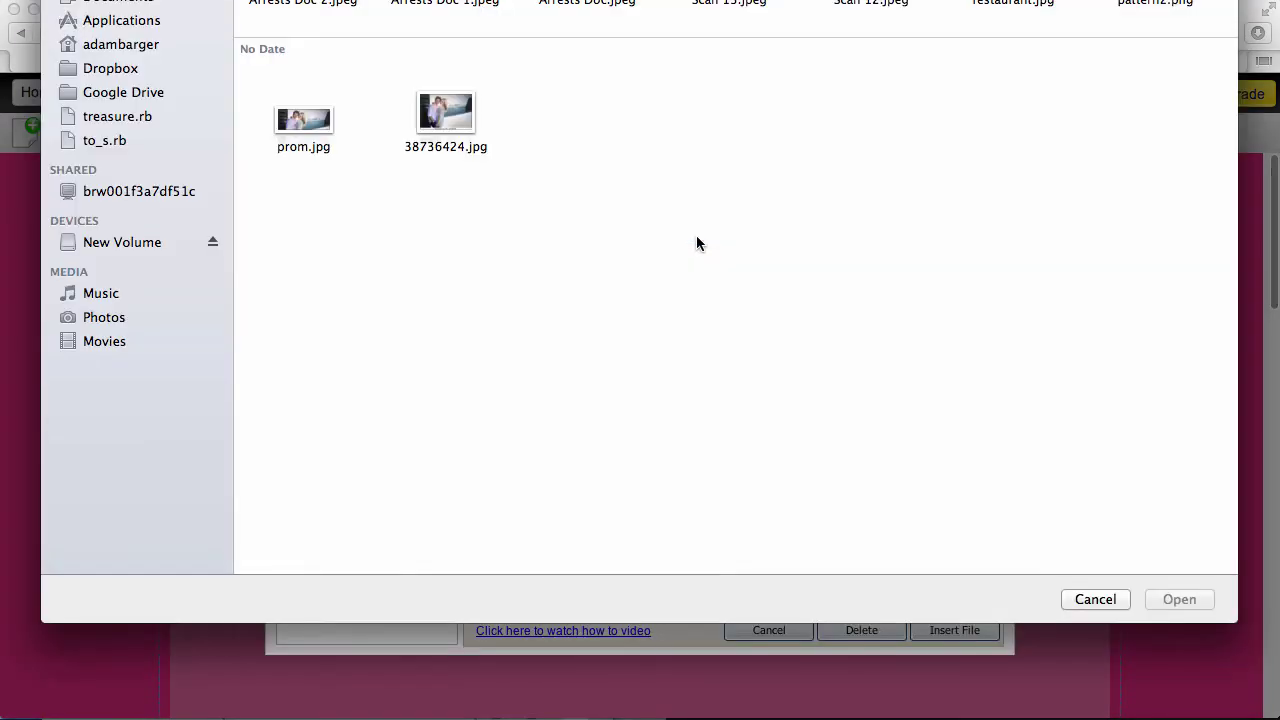
{"action": "left_click", "coordinate": [320, 140]}
{"action": "double_click", "coordinate": [308, 130]}
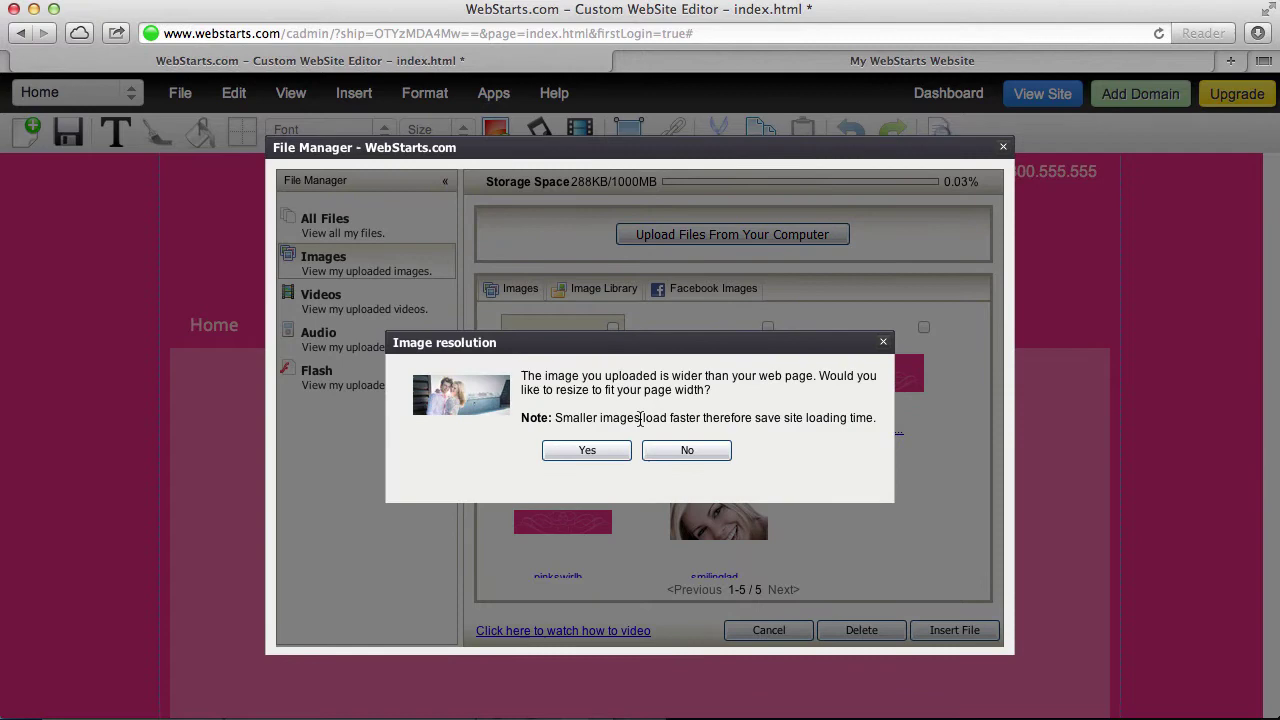
{"action": "left_click", "coordinate": [682, 450]}
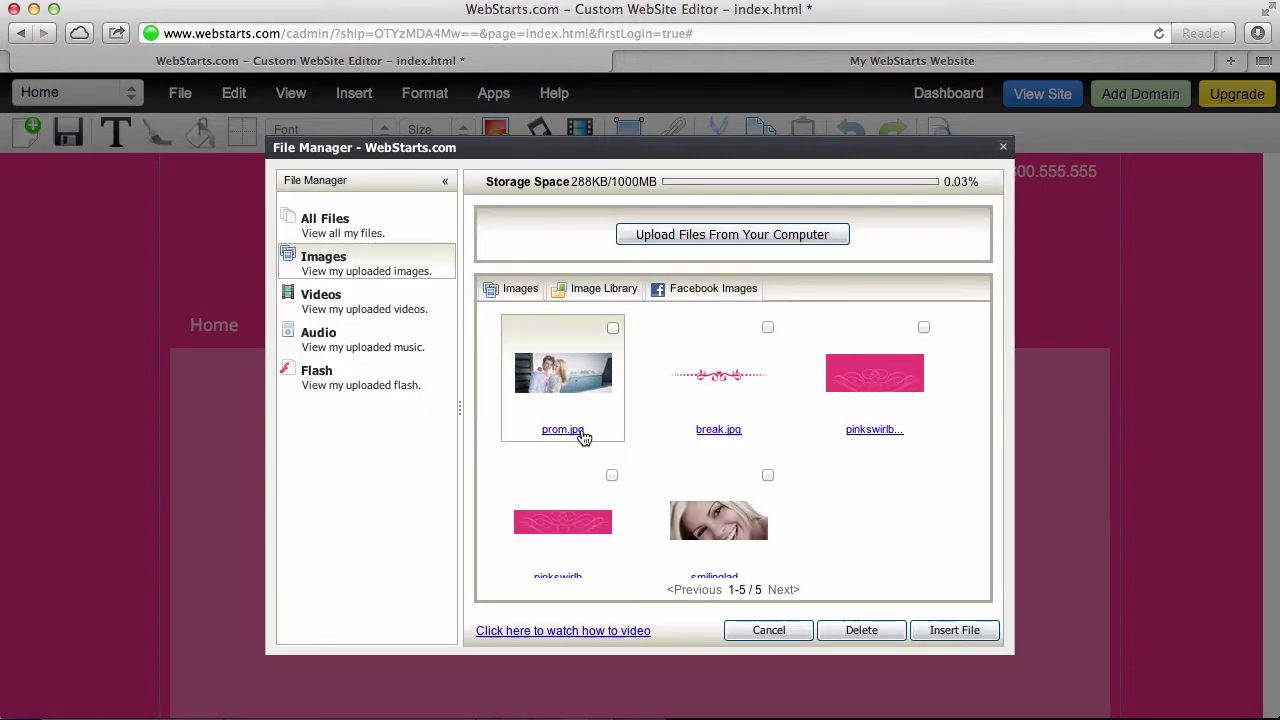
{"action": "left_click", "coordinate": [732, 236]}
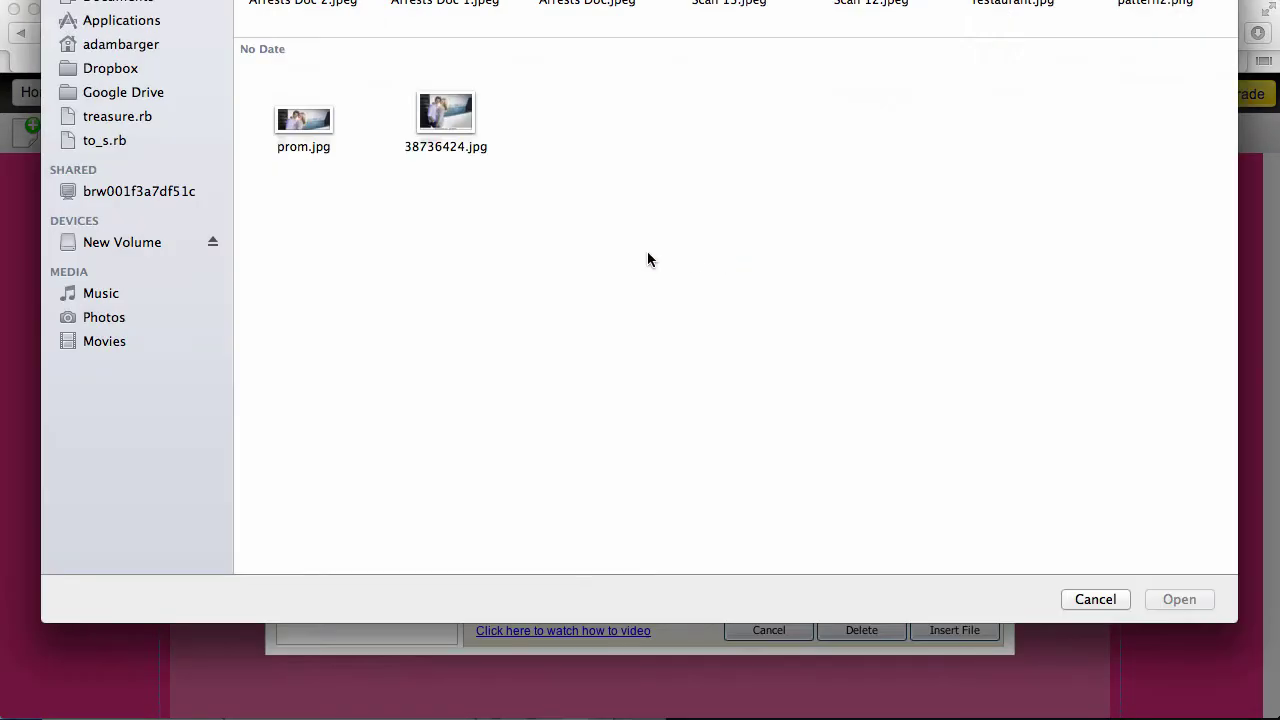
{"action": "left_click", "coordinate": [306, 120]}
{"action": "double_click", "coordinate": [306, 120]}
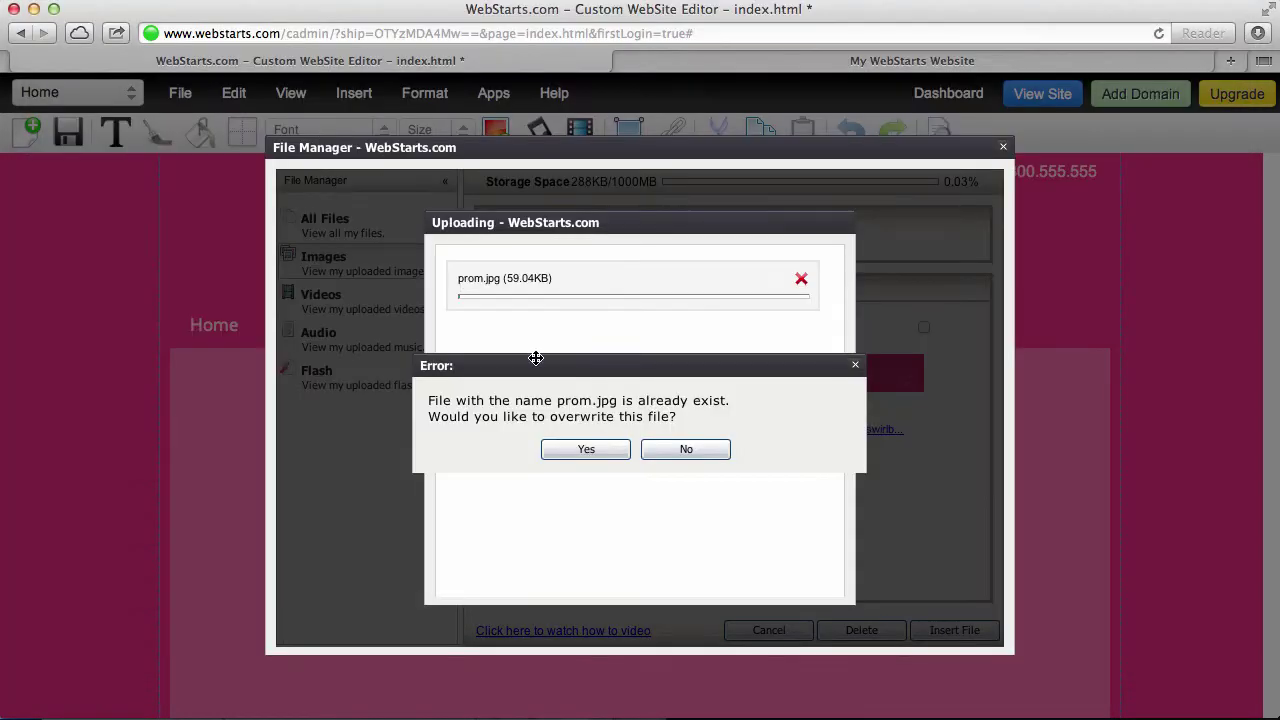
{"action": "left_click", "coordinate": [587, 449]}
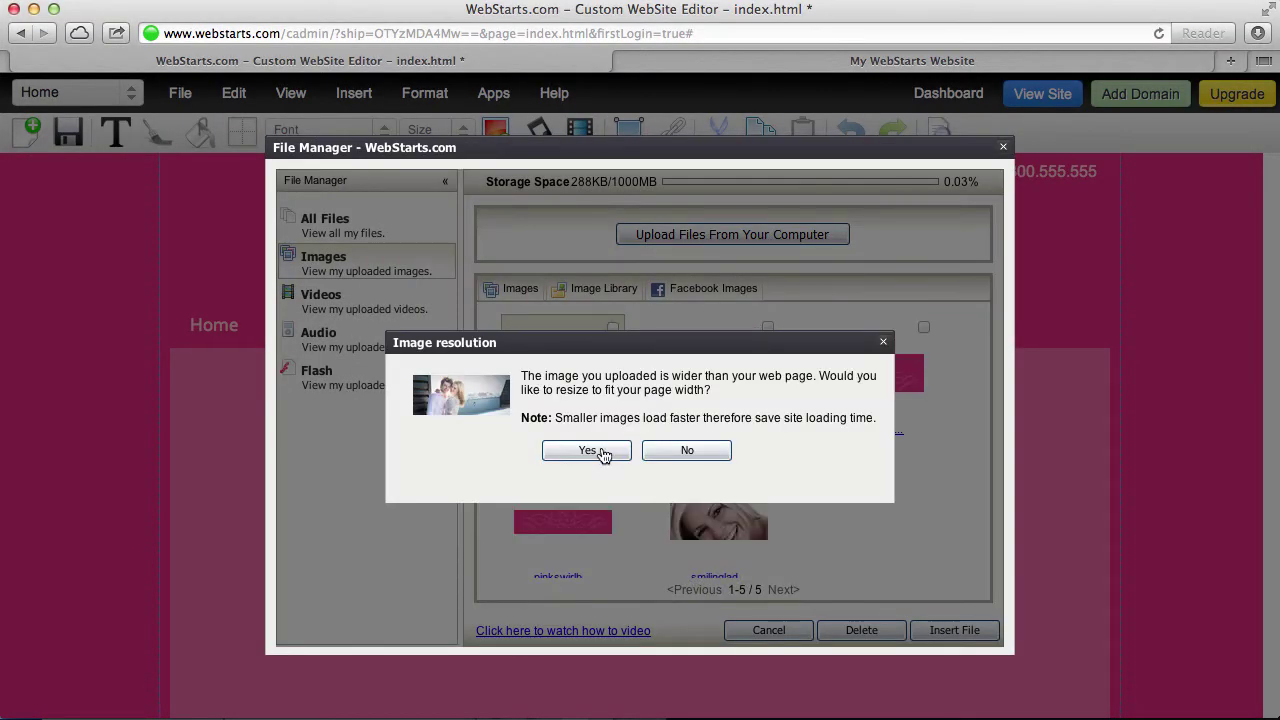
{"action": "left_click_drag", "start_coordinate": [600, 452], "coordinate": [614, 469]}
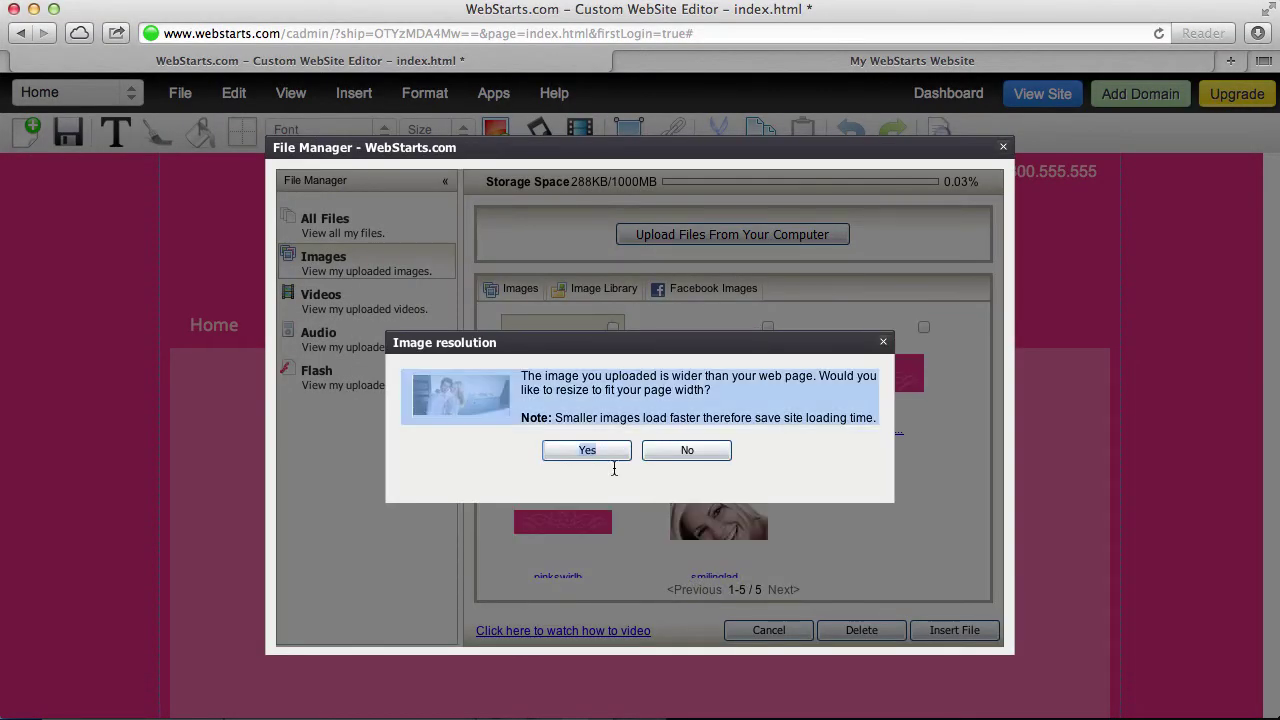
{"action": "left_click", "coordinate": [592, 450]}
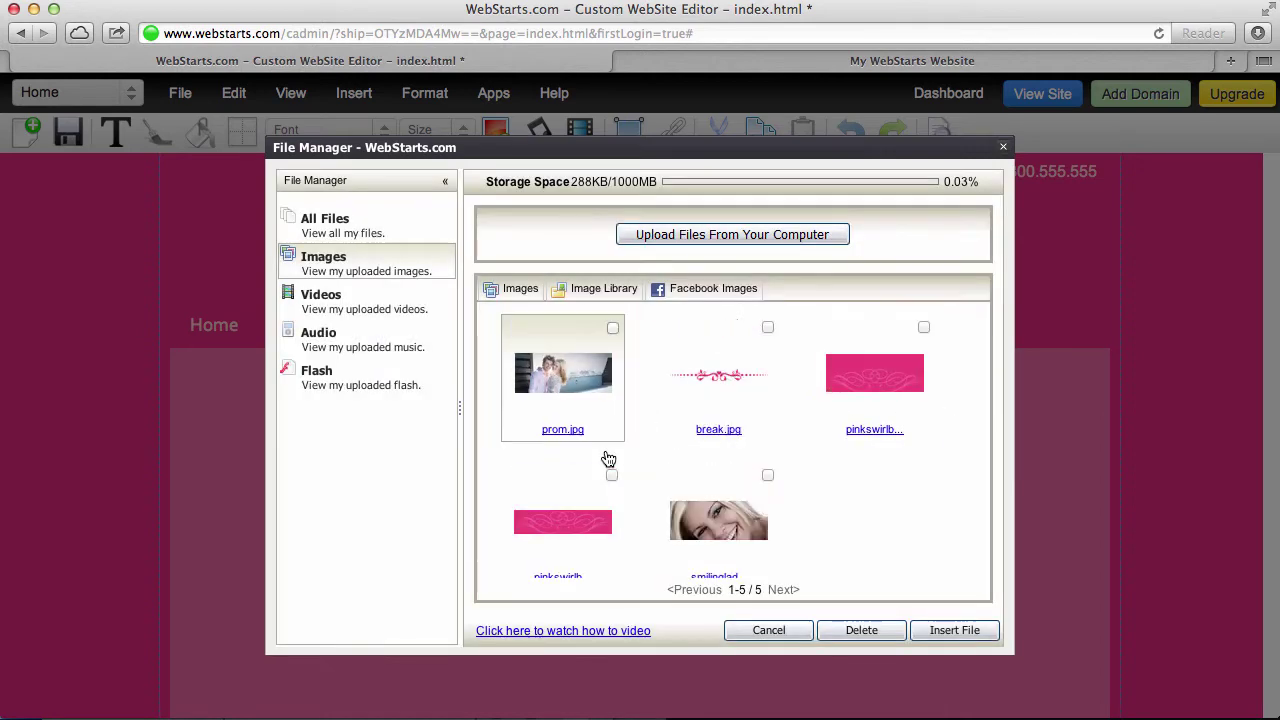
Insert prom.jpg and place it just below the header navigation
{"action": "double_click", "coordinate": [585, 380]}
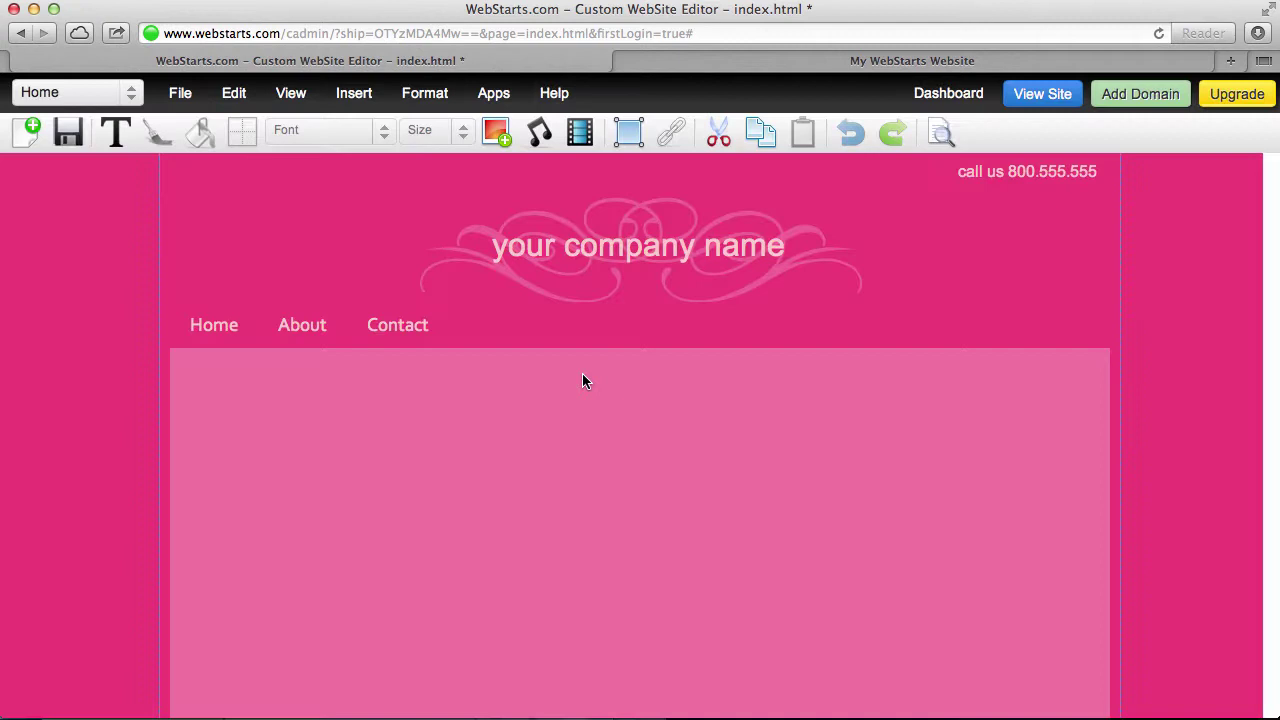
{"action": "left_click_drag", "start_coordinate": [586, 377], "coordinate": [640, 544]}
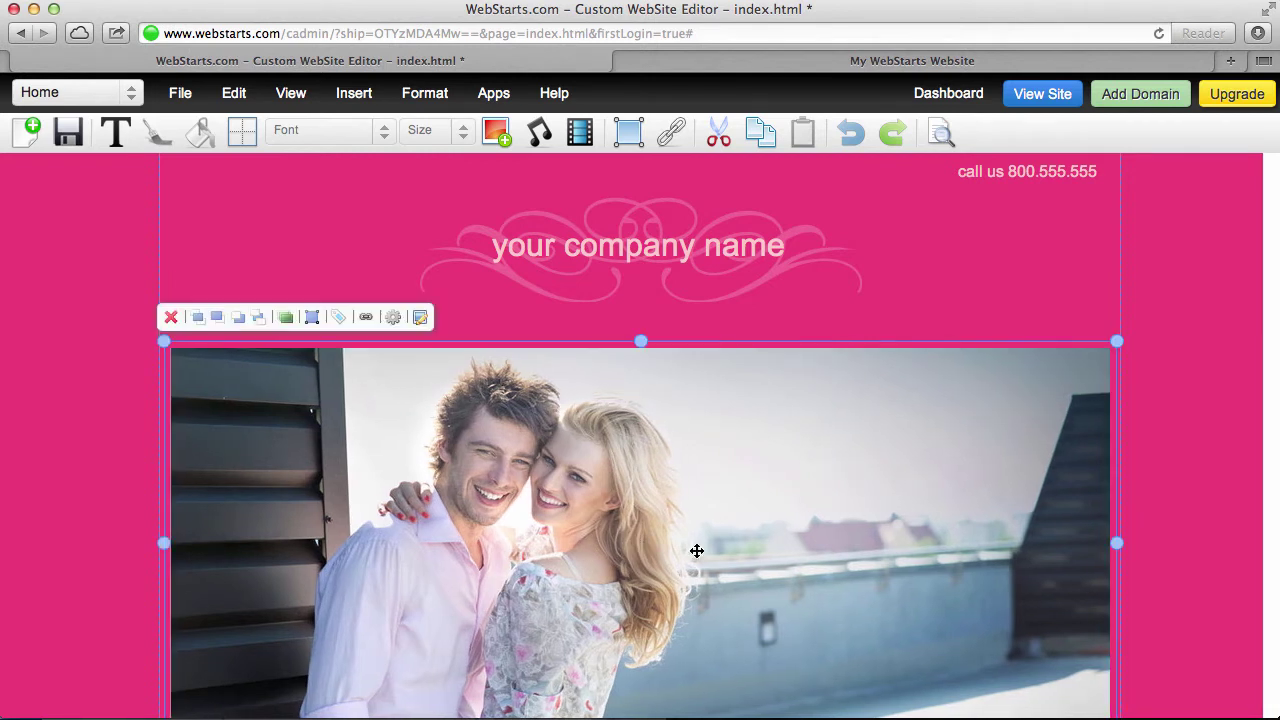
{"action": "left_click", "coordinate": [1165, 500]}
Remove the pink divider graphic beneath the couple photo
{"action": "scroll", "coordinate": [1150, 507], "scroll_direction": "down", "scroll_amount": 5}
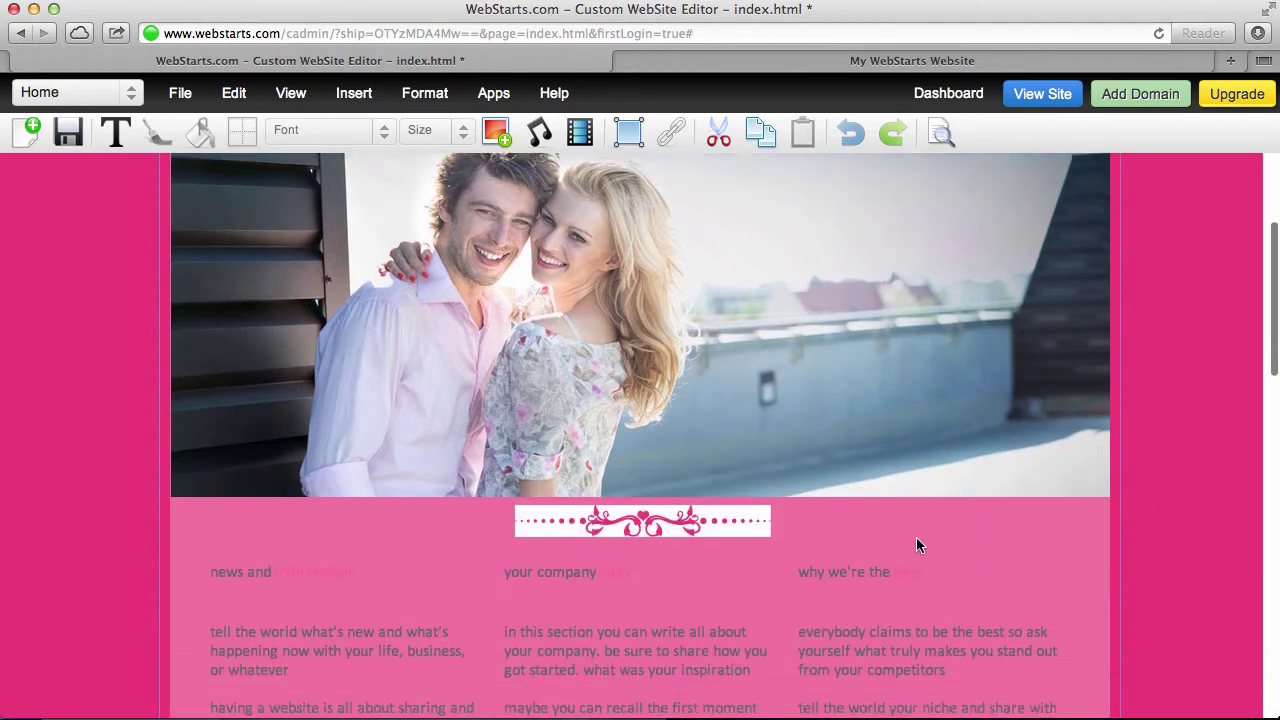
{"action": "left_click", "coordinate": [628, 514]}
{"action": "left_click", "coordinate": [516, 474]}
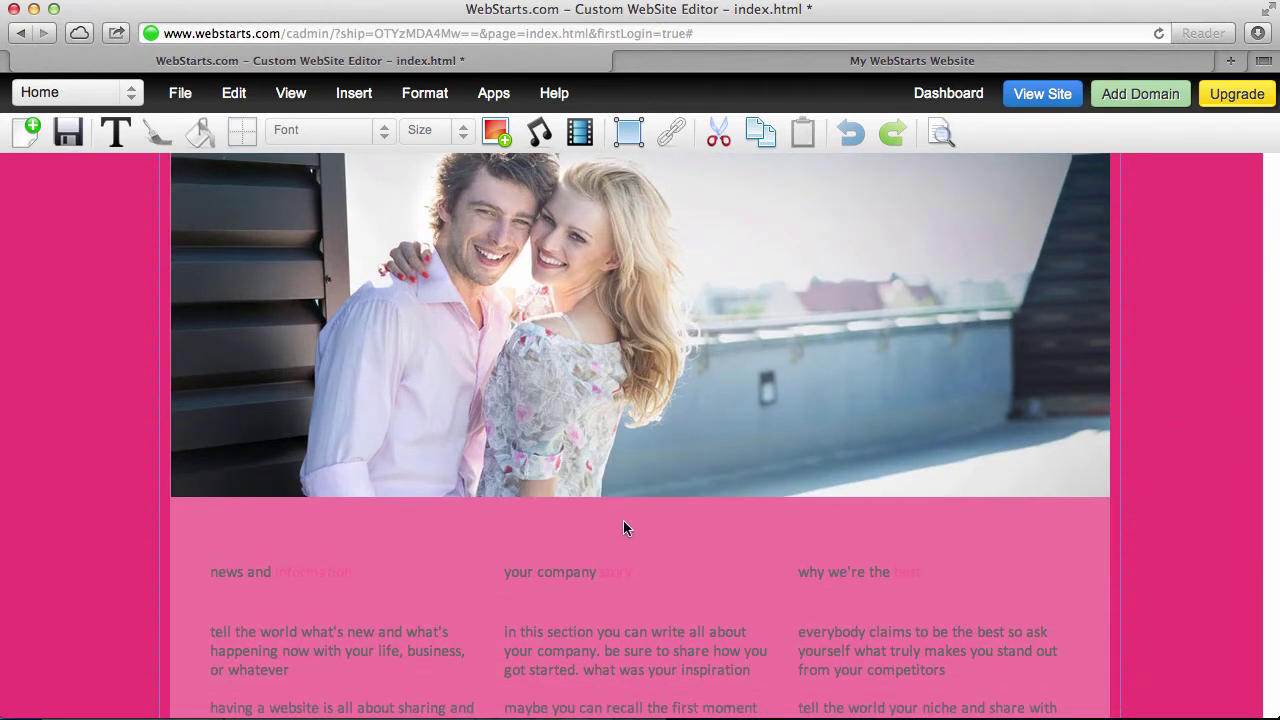
{"action": "scroll", "coordinate": [965, 505], "scroll_direction": "up", "scroll_amount": 5}
{"action": "scroll", "coordinate": [957, 510], "scroll_direction": "down", "scroll_amount": 3}
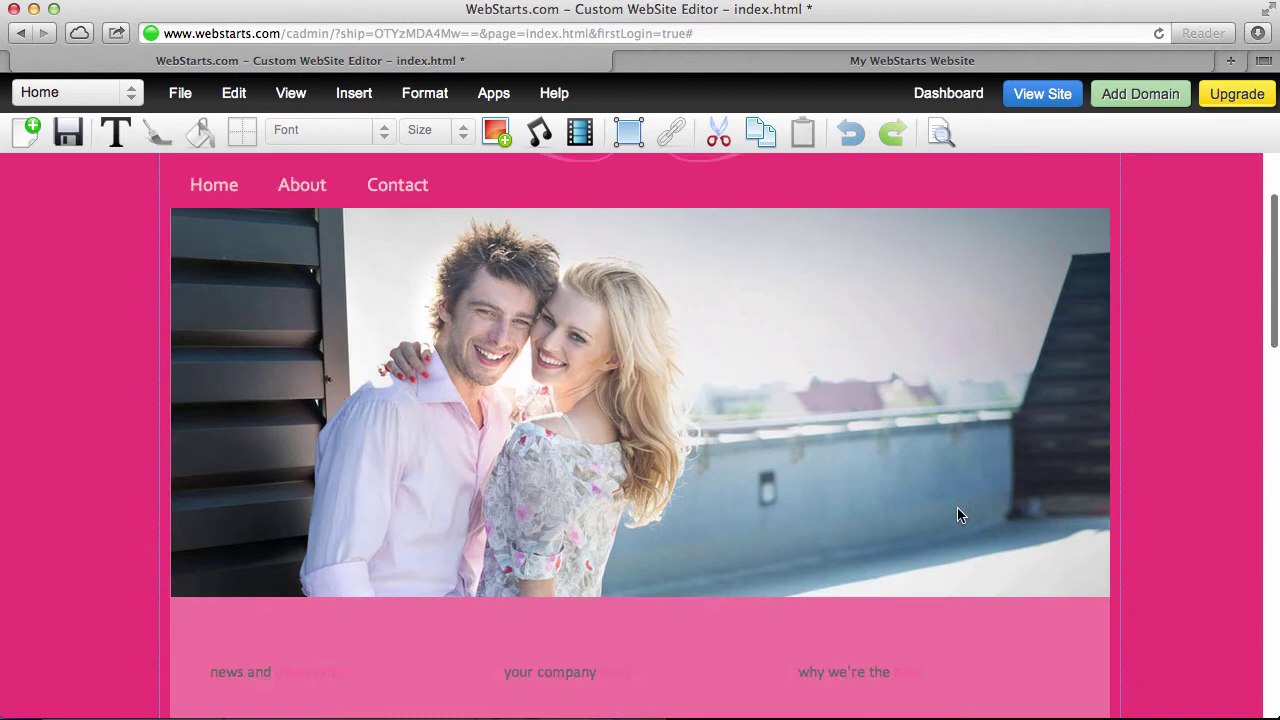
{"action": "scroll", "coordinate": [958, 520], "scroll_direction": "down", "scroll_amount": 3}
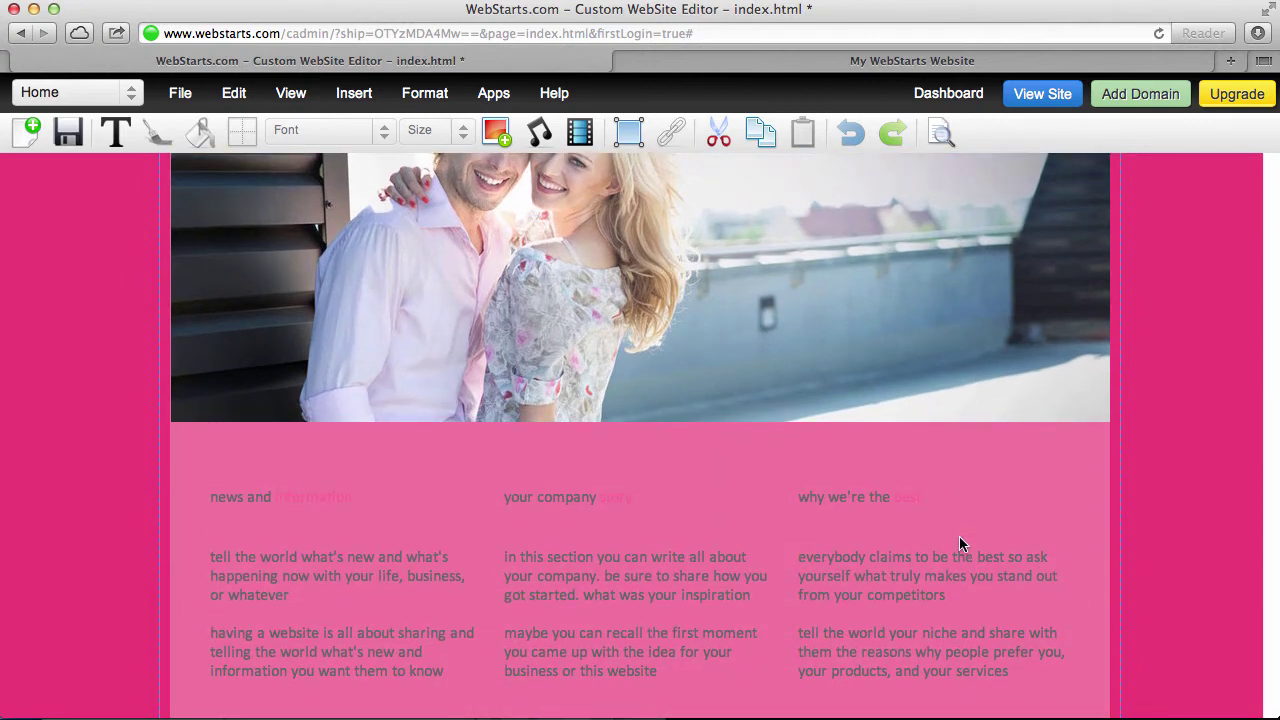
Delete the 'news and information' and 'your company story' headings and the middle paragraph
{"action": "scroll", "coordinate": [959, 544], "scroll_direction": "up", "scroll_amount": 2}
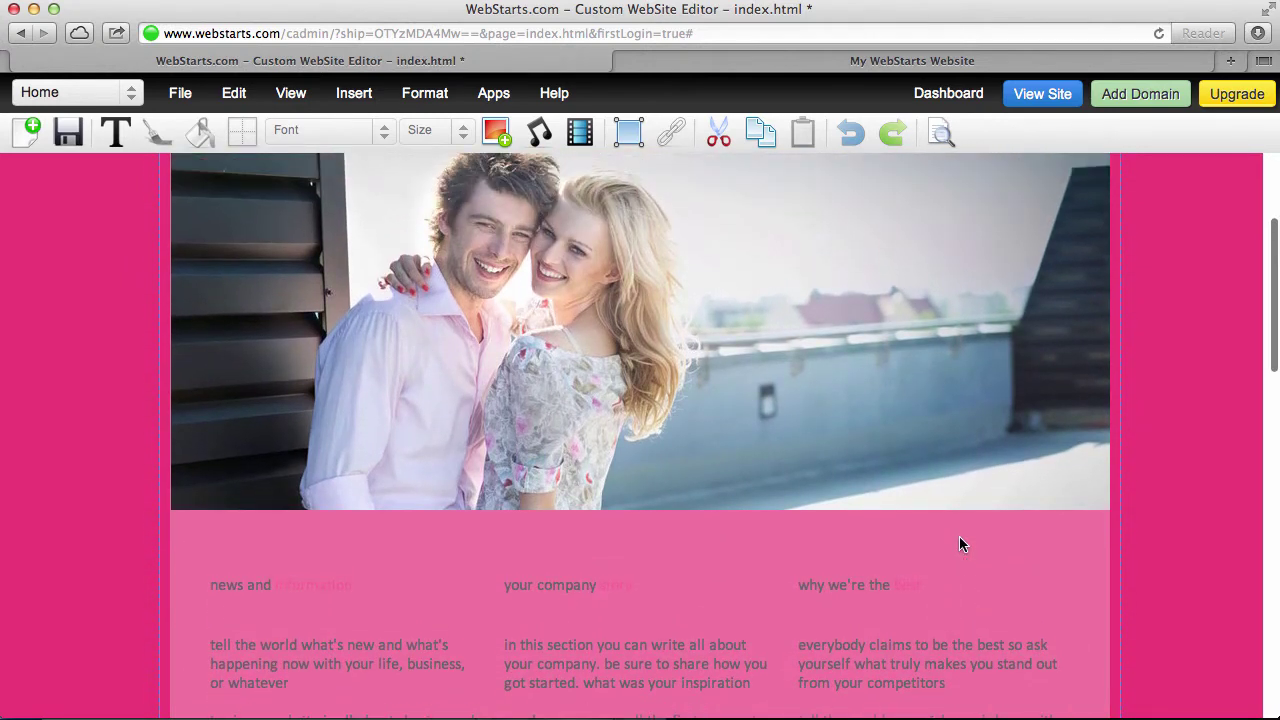
{"action": "scroll", "coordinate": [620, 677], "scroll_direction": "down", "scroll_amount": 3}
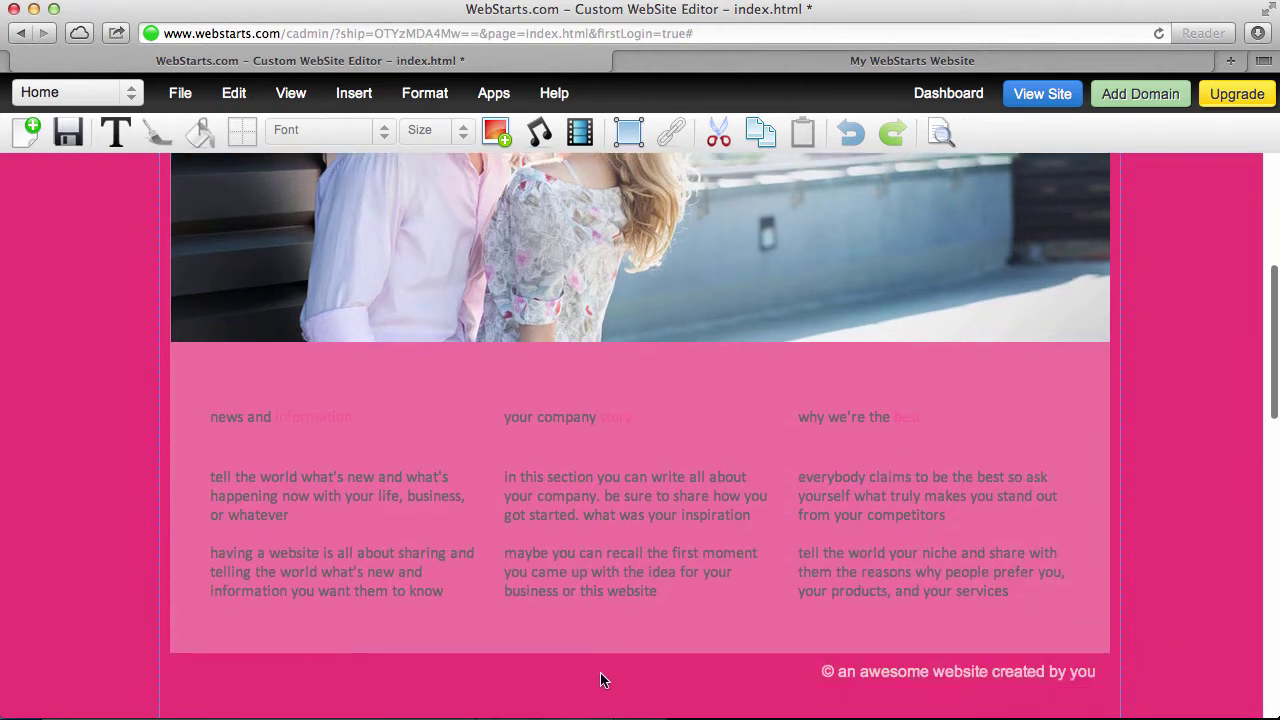
{"action": "left_click", "coordinate": [307, 521]}
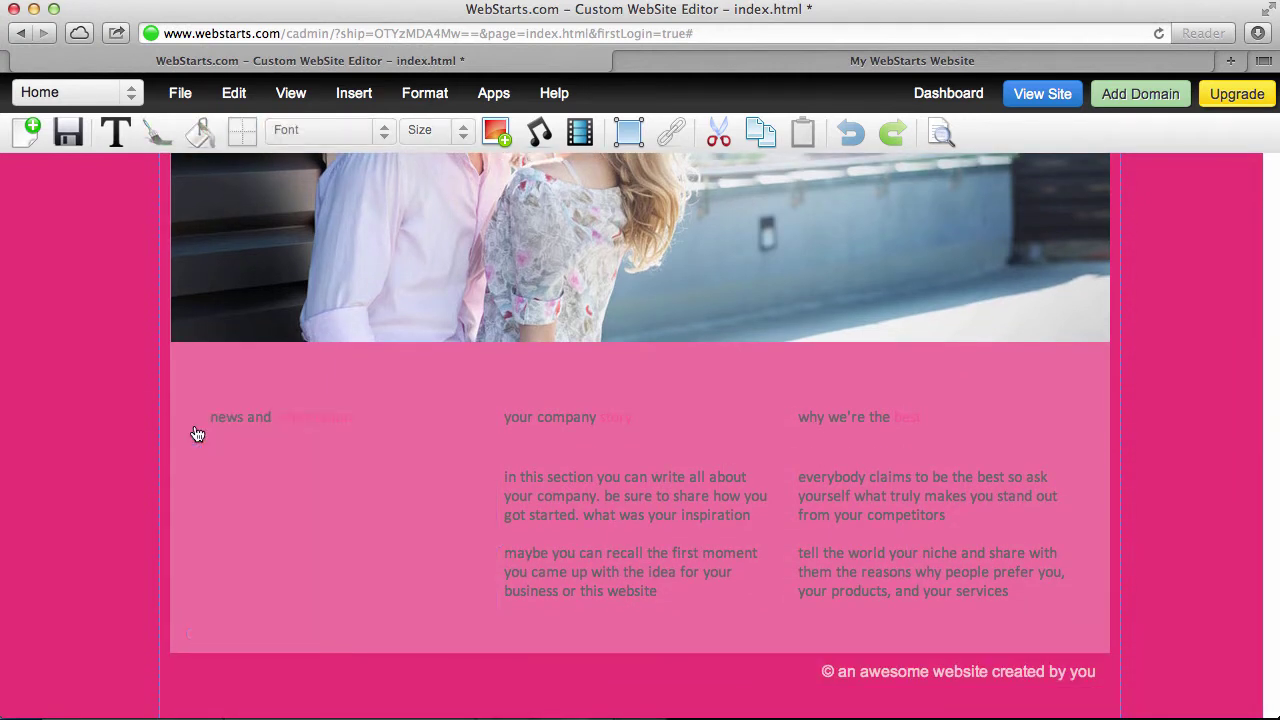
{"action": "left_click", "coordinate": [210, 424]}
{"action": "left_click", "coordinate": [200, 367]}
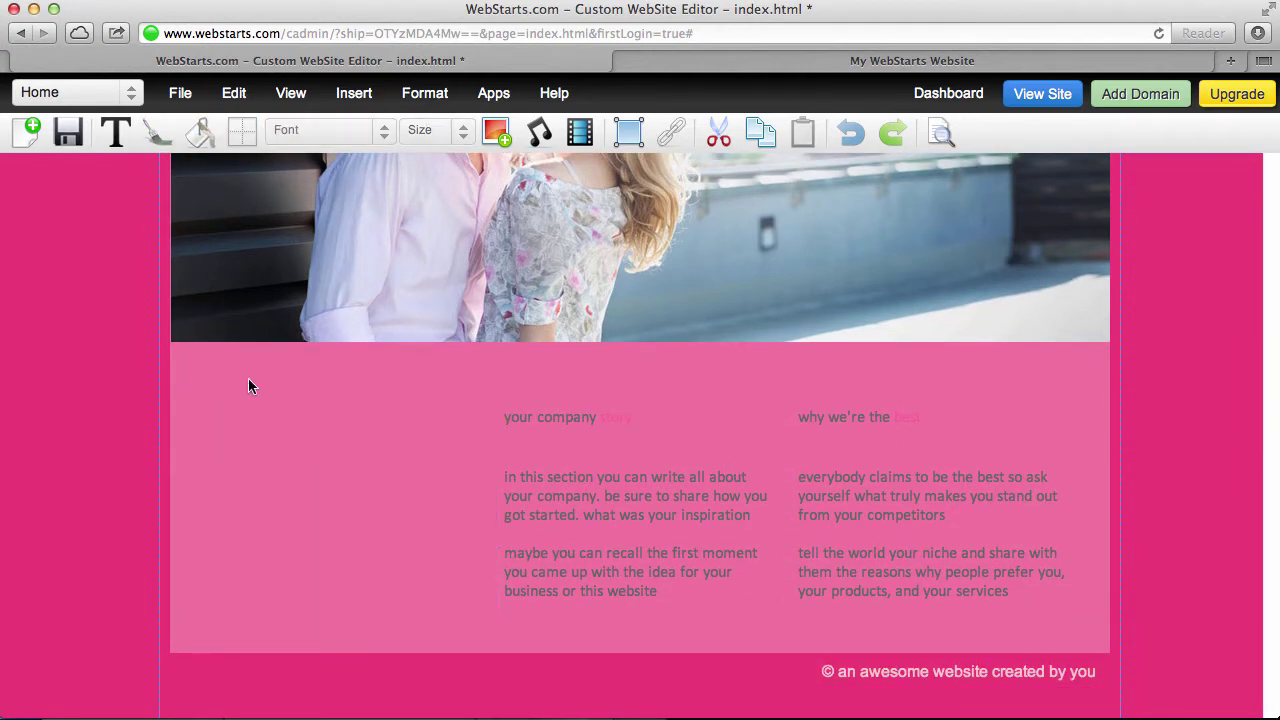
{"action": "left_click", "coordinate": [601, 429]}
{"action": "left_click", "coordinate": [492, 368]}
{"action": "left_click", "coordinate": [590, 497]}
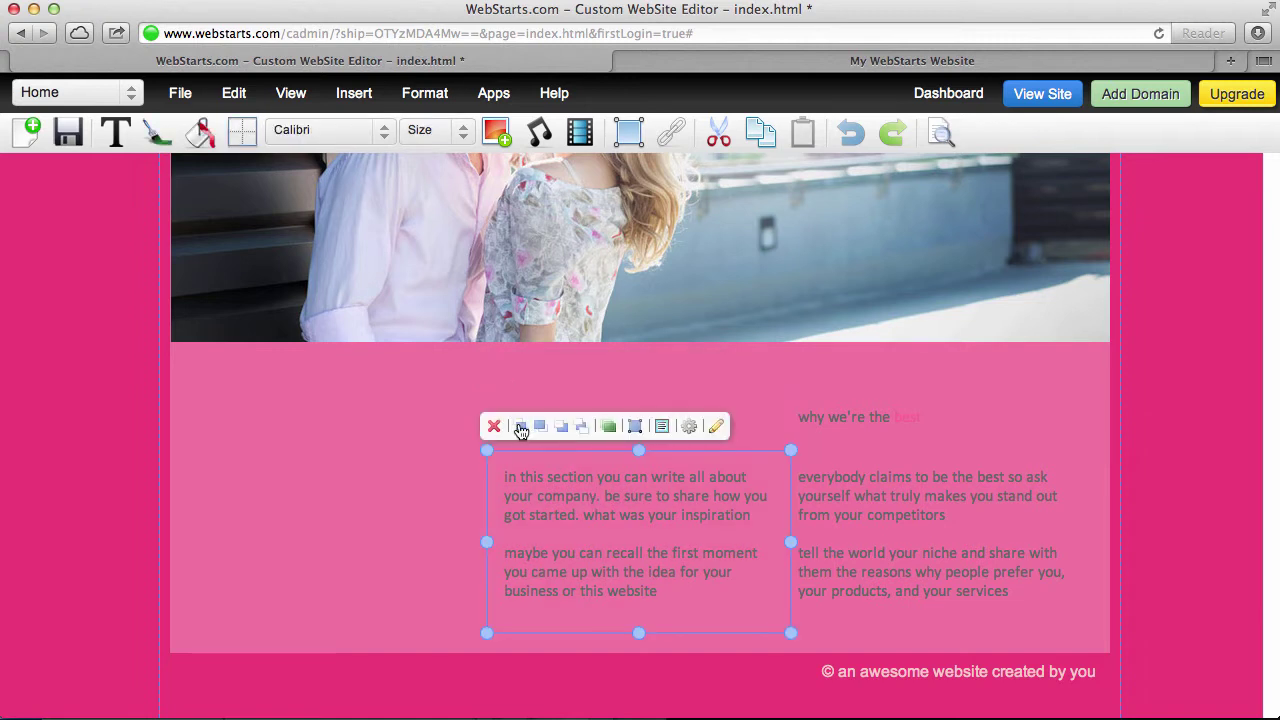
{"action": "left_click", "coordinate": [492, 427]}
Delete the 'why we're the best' column, footer copyright line and empty light-pink box
{"action": "left_click", "coordinate": [865, 424]}
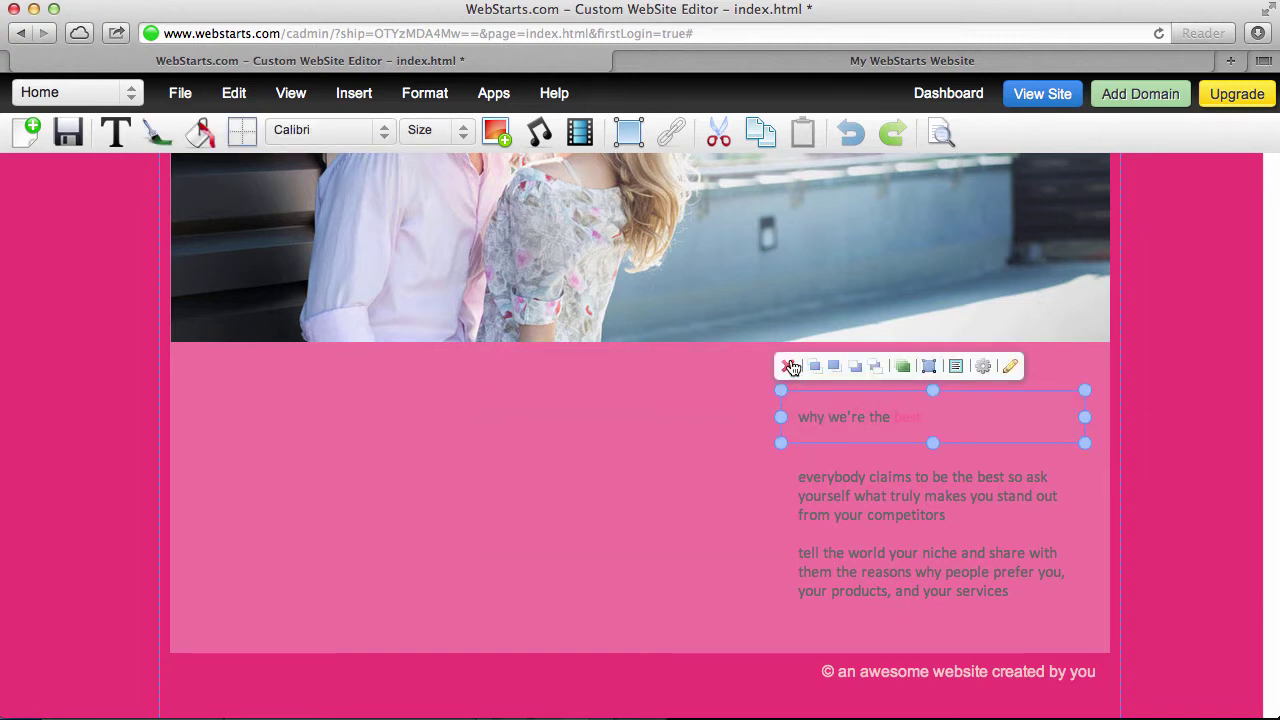
{"action": "left_click", "coordinate": [790, 366]}
{"action": "left_click", "coordinate": [860, 508]}
{"action": "left_click", "coordinate": [789, 426]}
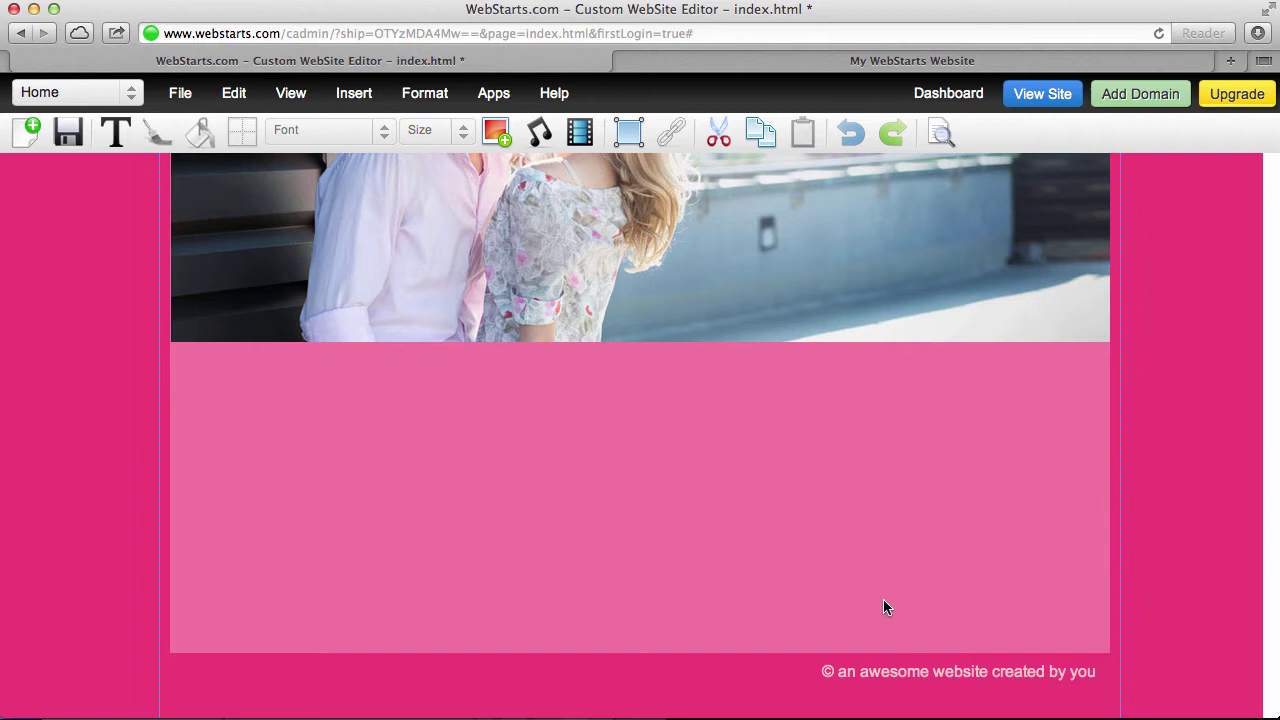
{"action": "left_click", "coordinate": [898, 671]}
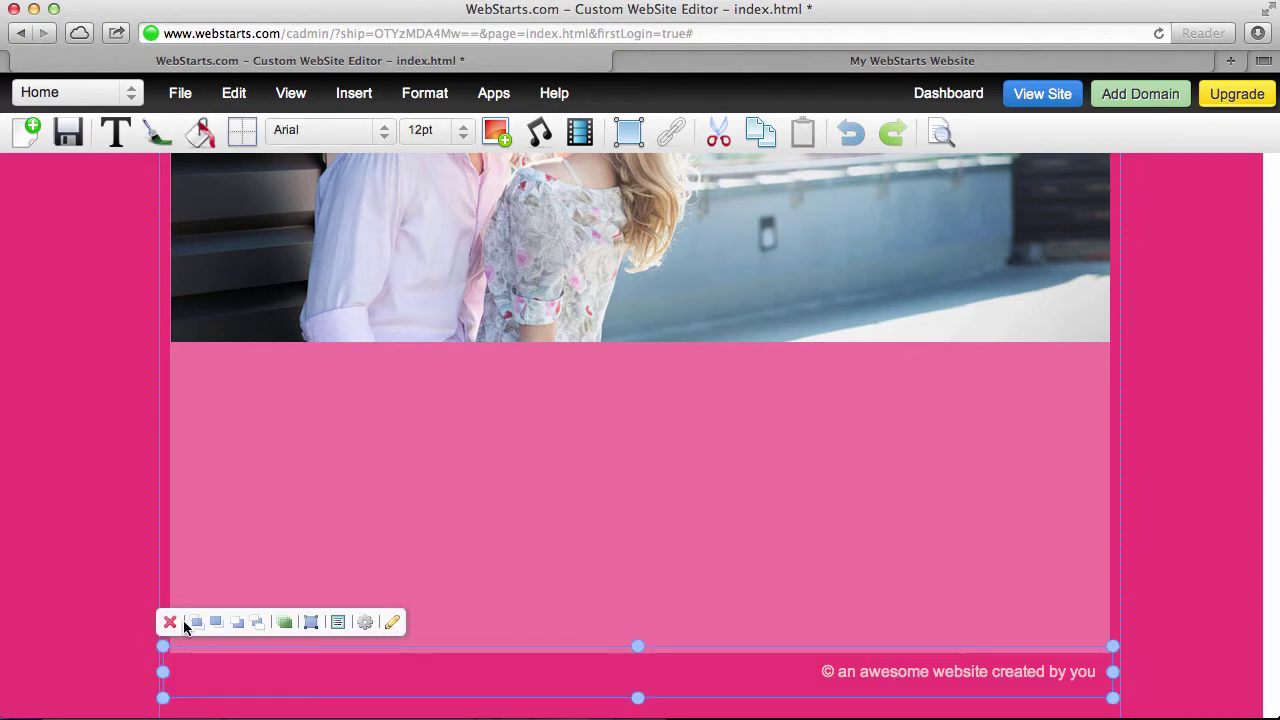
{"action": "left_click", "coordinate": [167, 624]}
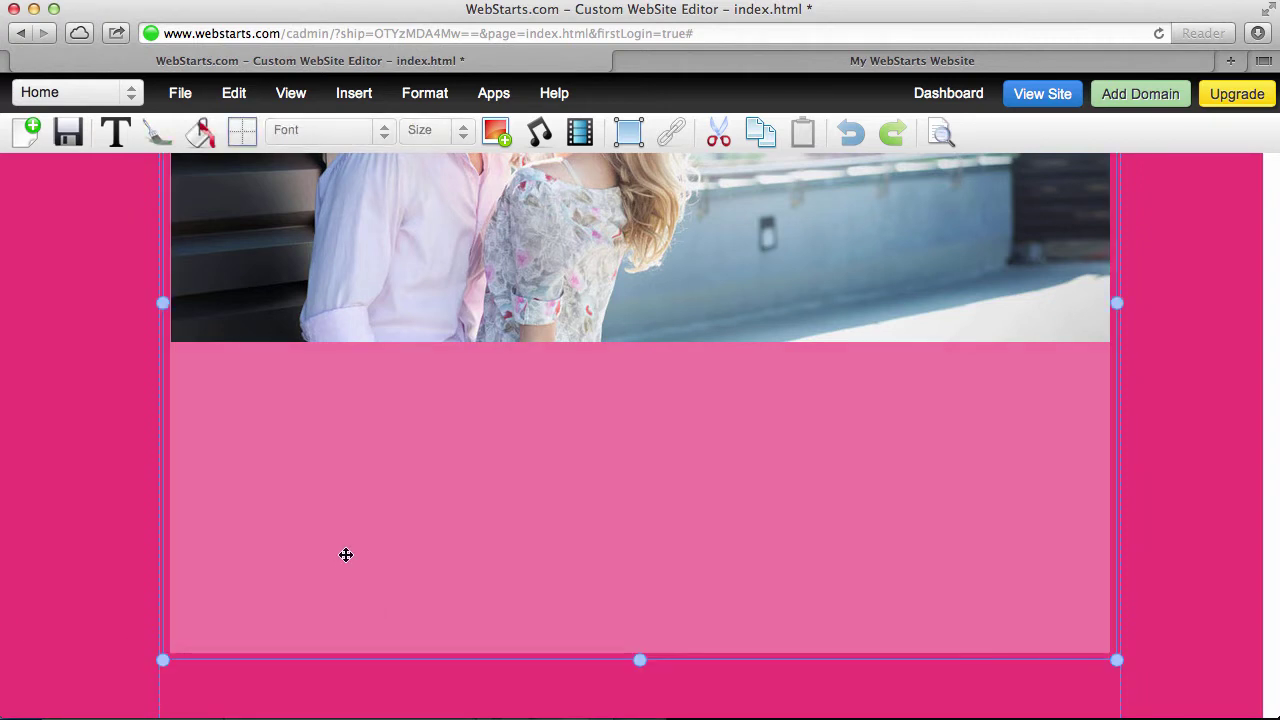
{"action": "key", "text": "Delete"}
Delete the 'call us 800.555.555' line from the header
{"action": "scroll", "coordinate": [408, 526], "scroll_direction": "up", "scroll_amount": 5}
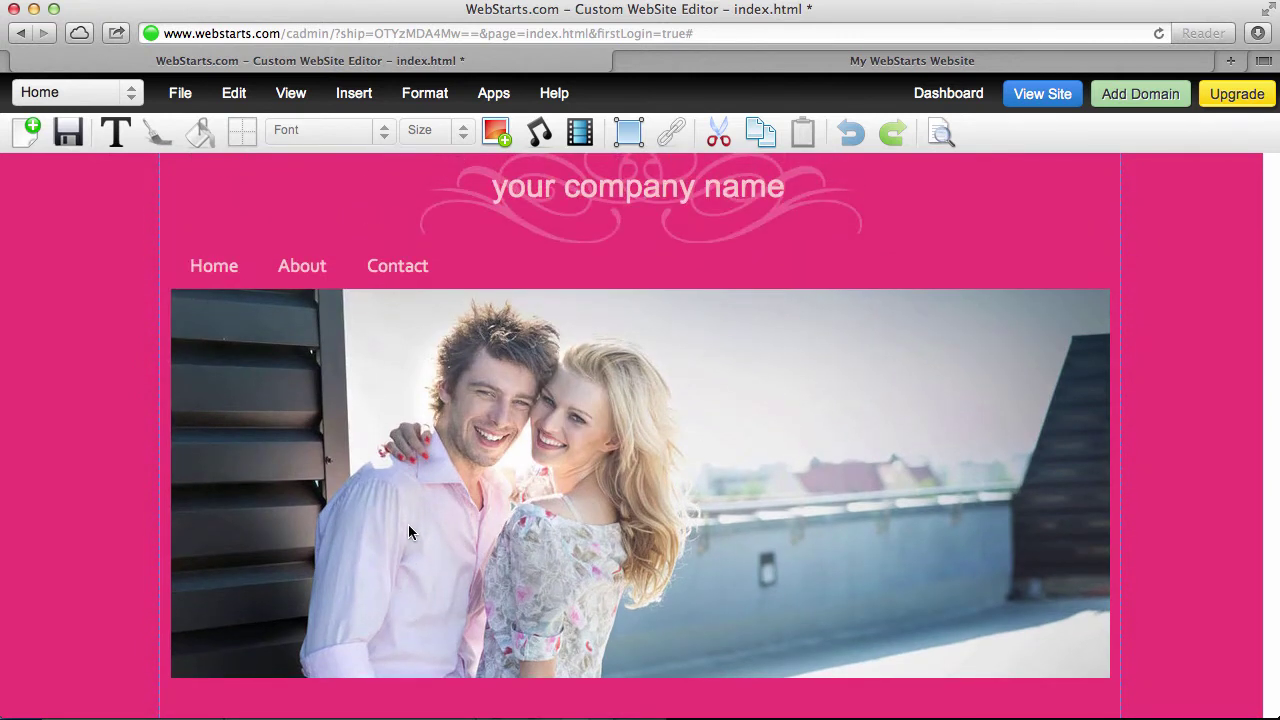
{"action": "scroll", "coordinate": [408, 524], "scroll_direction": "up", "scroll_amount": 1}
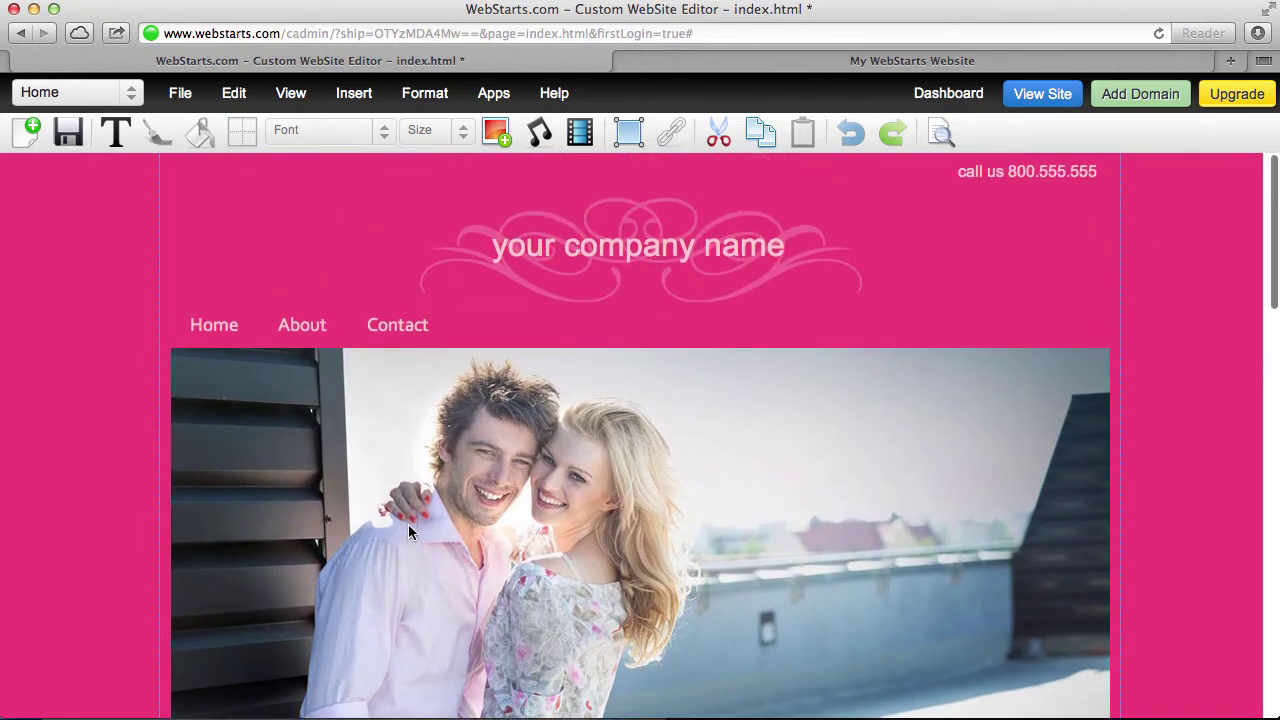
{"action": "left_click", "coordinate": [944, 181]}
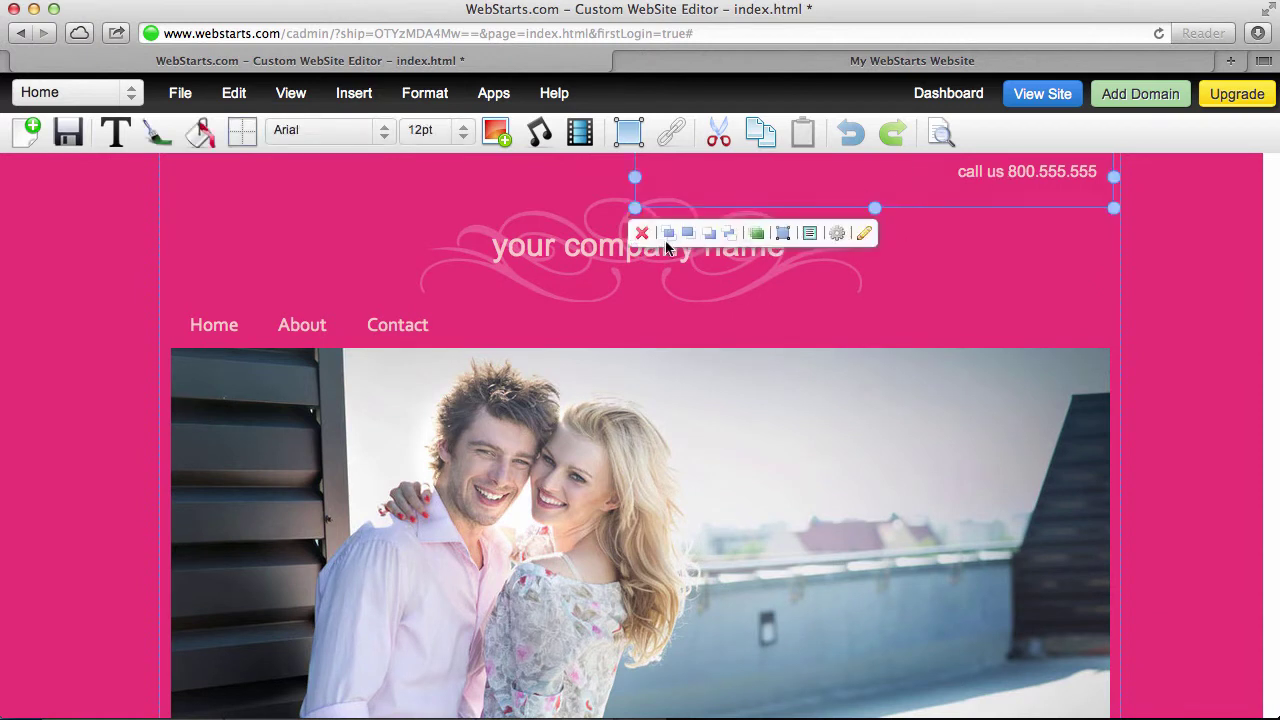
{"action": "left_click", "coordinate": [642, 233]}
Save the page and decline sharing the update
{"action": "scroll", "coordinate": [754, 398], "scroll_direction": "down", "scroll_amount": 1}
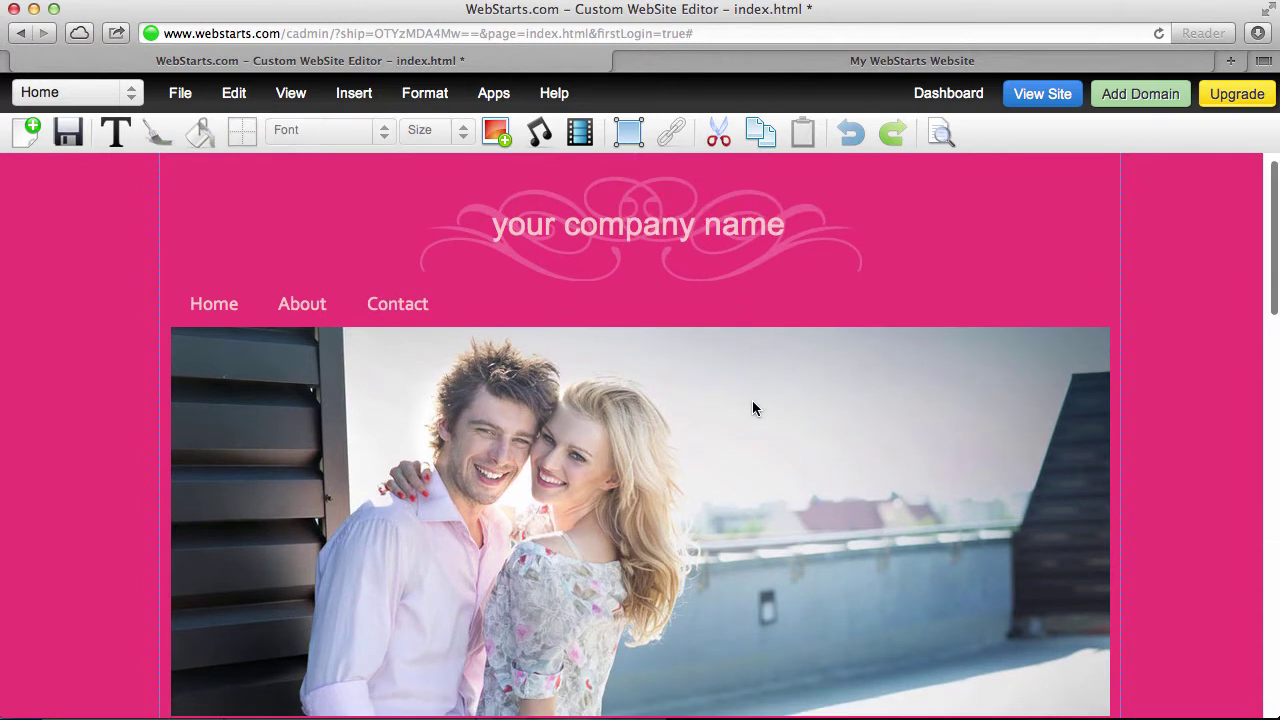
{"action": "scroll", "coordinate": [752, 402], "scroll_direction": "up", "scroll_amount": 1}
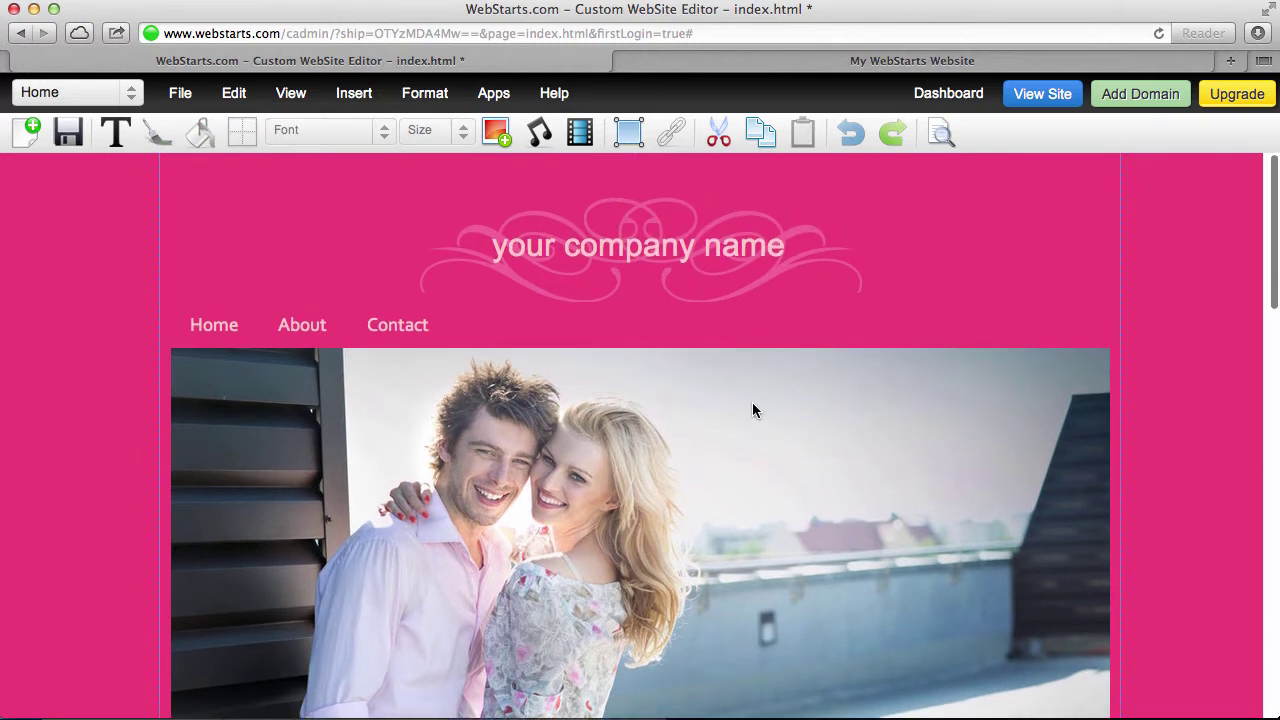
{"action": "left_click", "coordinate": [66, 131]}
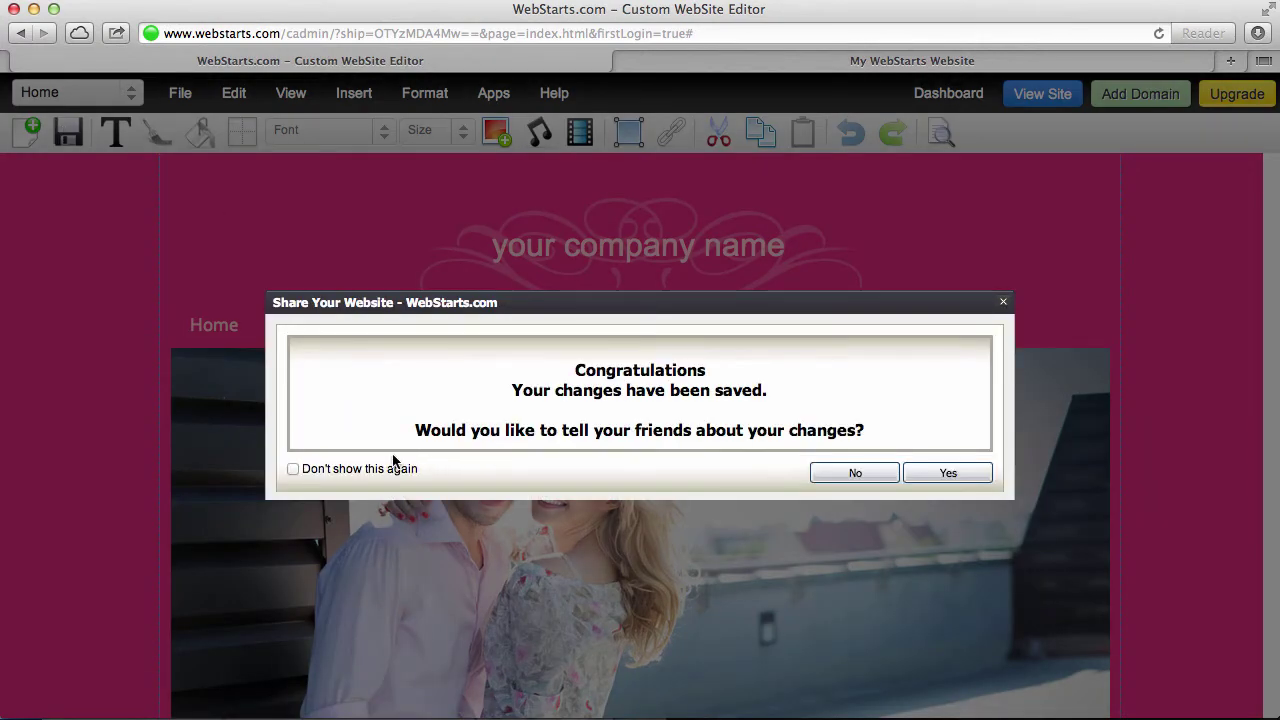
{"action": "left_click", "coordinate": [855, 473]}
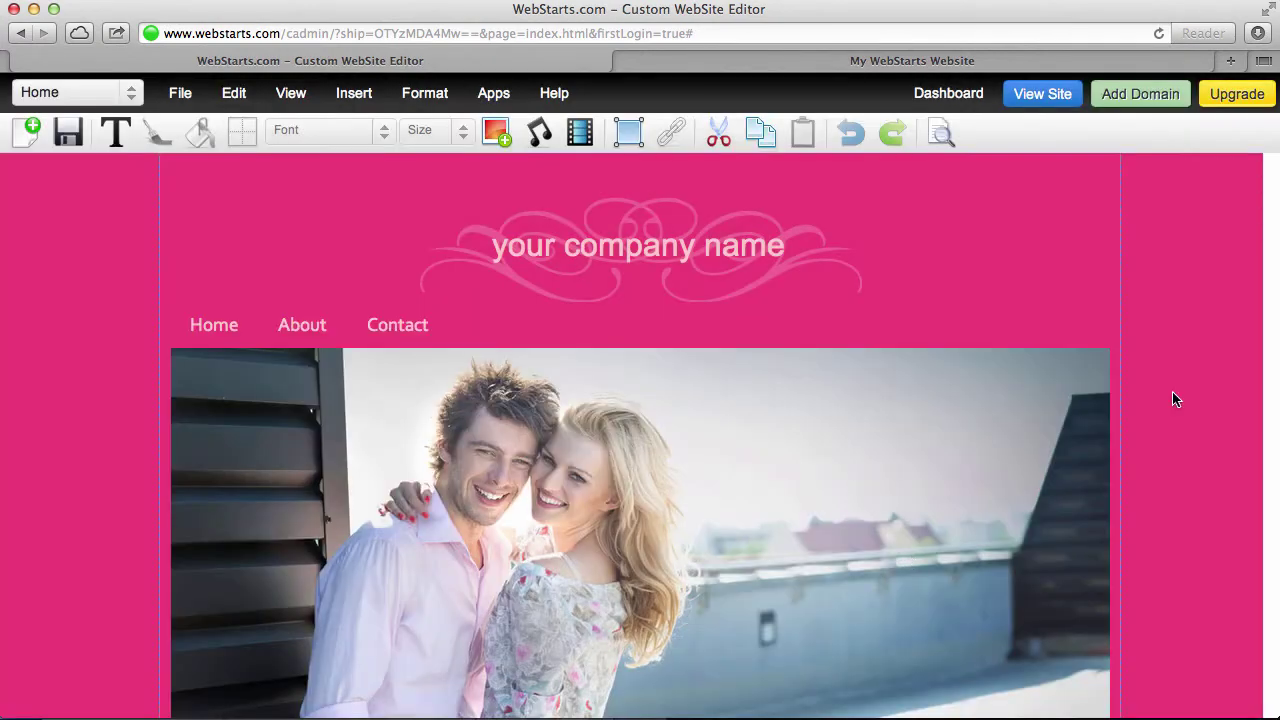
Replace the 'your company name' header text with 'Billy & Cassy' and select it
{"action": "left_click", "coordinate": [628, 247]}
{"action": "left_click_drag", "start_coordinate": [792, 253], "coordinate": [488, 235]}
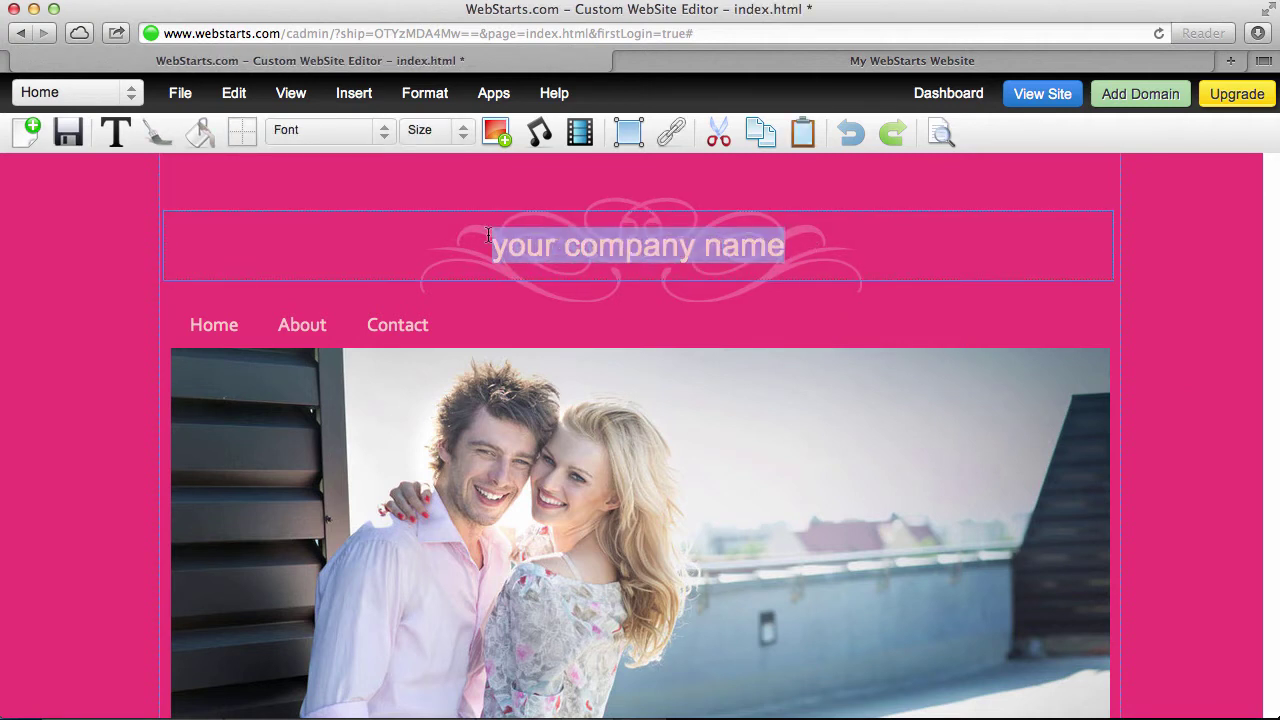
{"action": "type", "text": "Billy "}
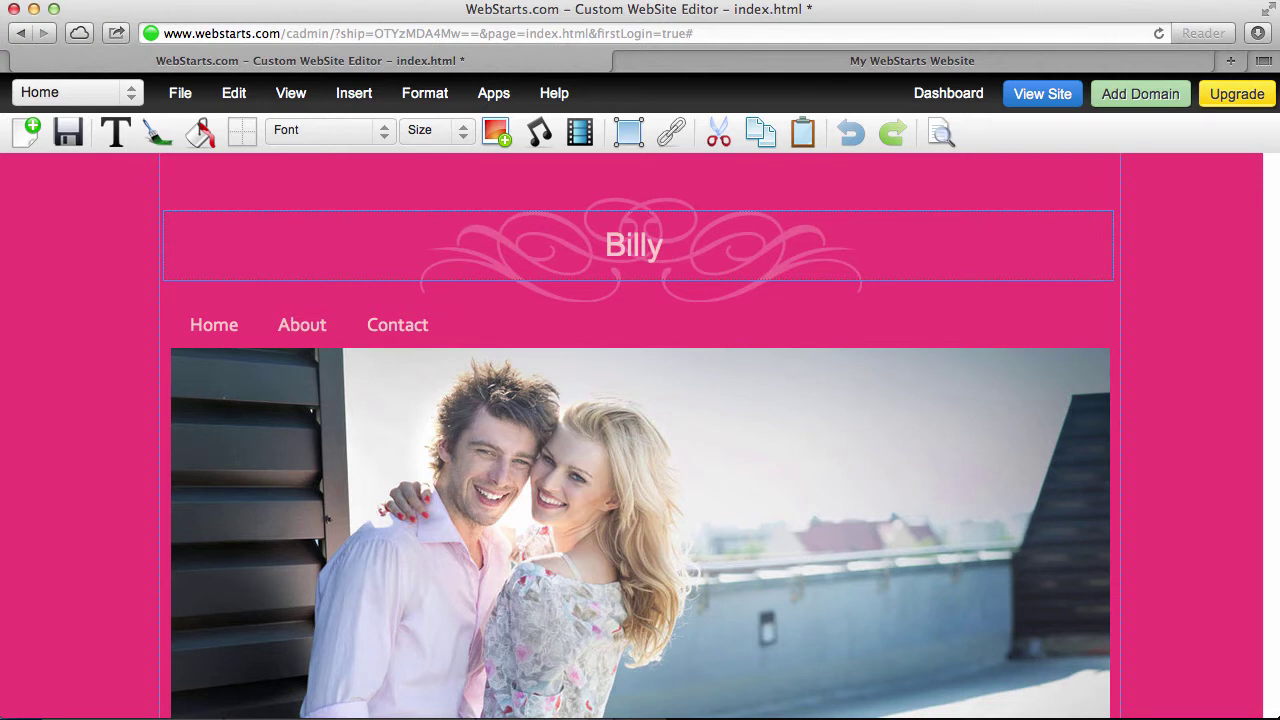
{"action": "type", "text": "& Cassy"}
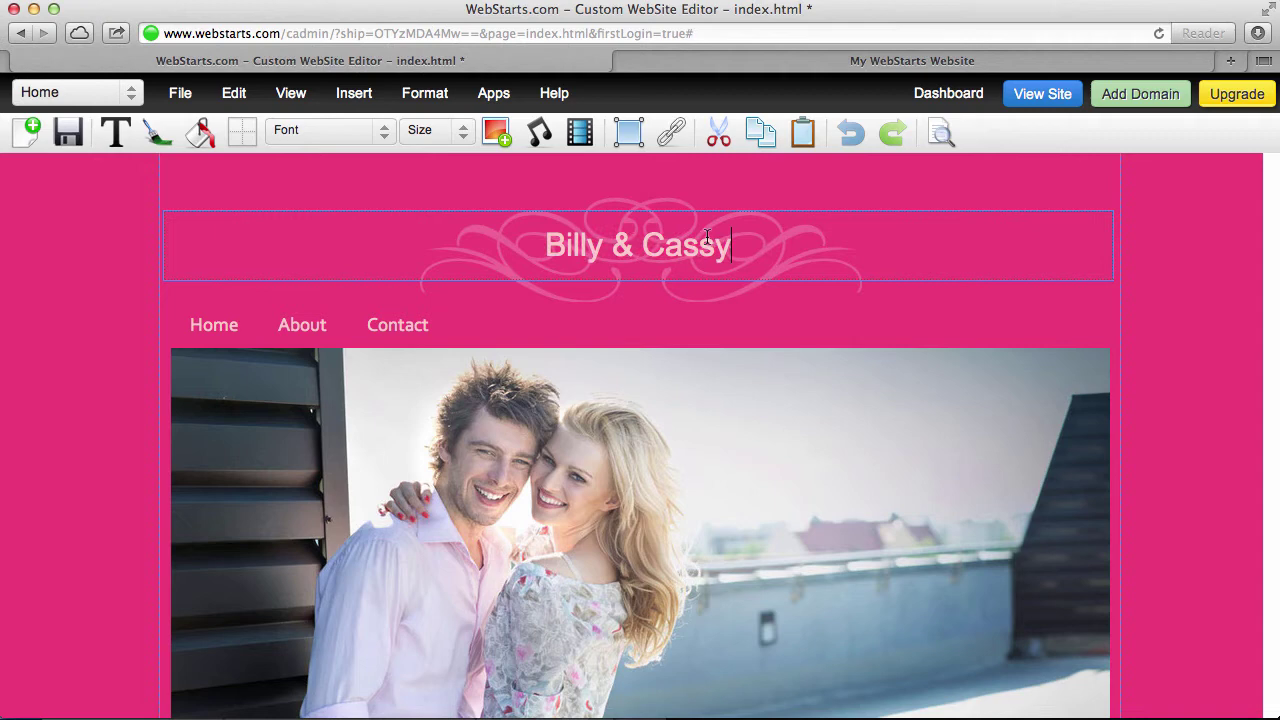
{"action": "left_click_drag", "start_coordinate": [770, 257], "coordinate": [472, 237]}
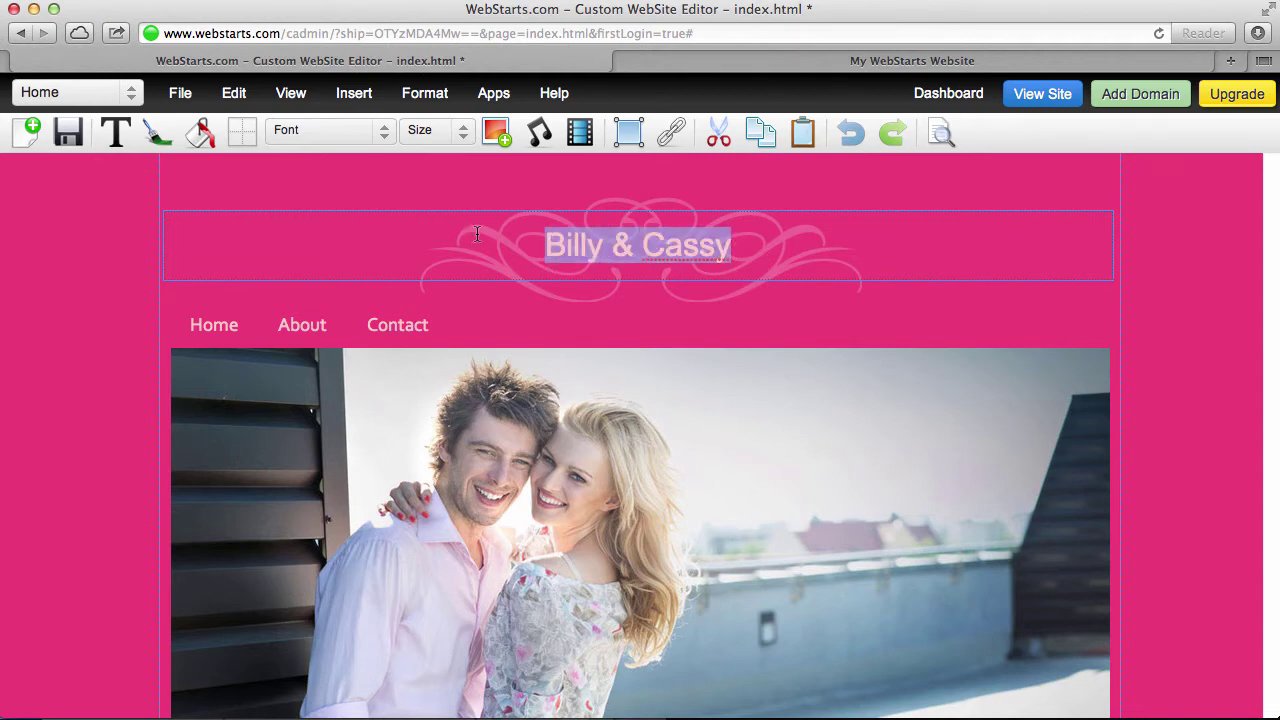
Add Great Vibes from page 6 of the font library to My fonts and confirm with Ok
{"action": "left_click", "coordinate": [369, 138]}
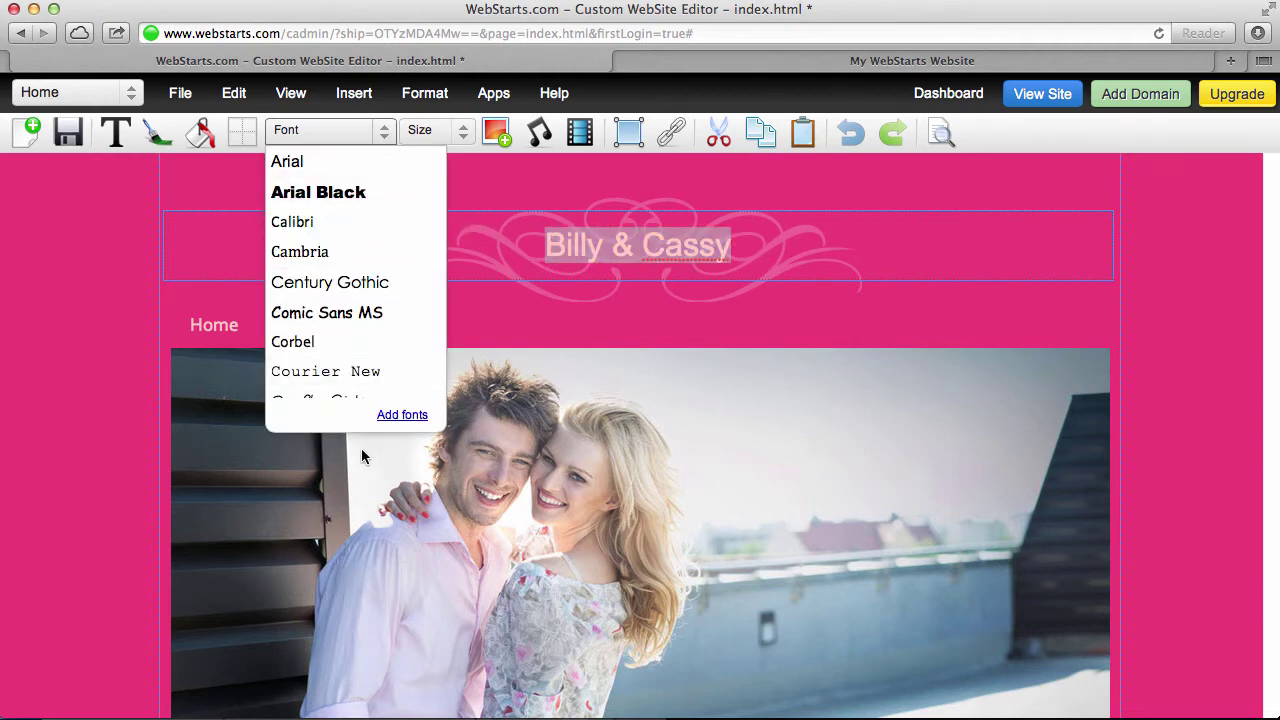
{"action": "left_click", "coordinate": [401, 415]}
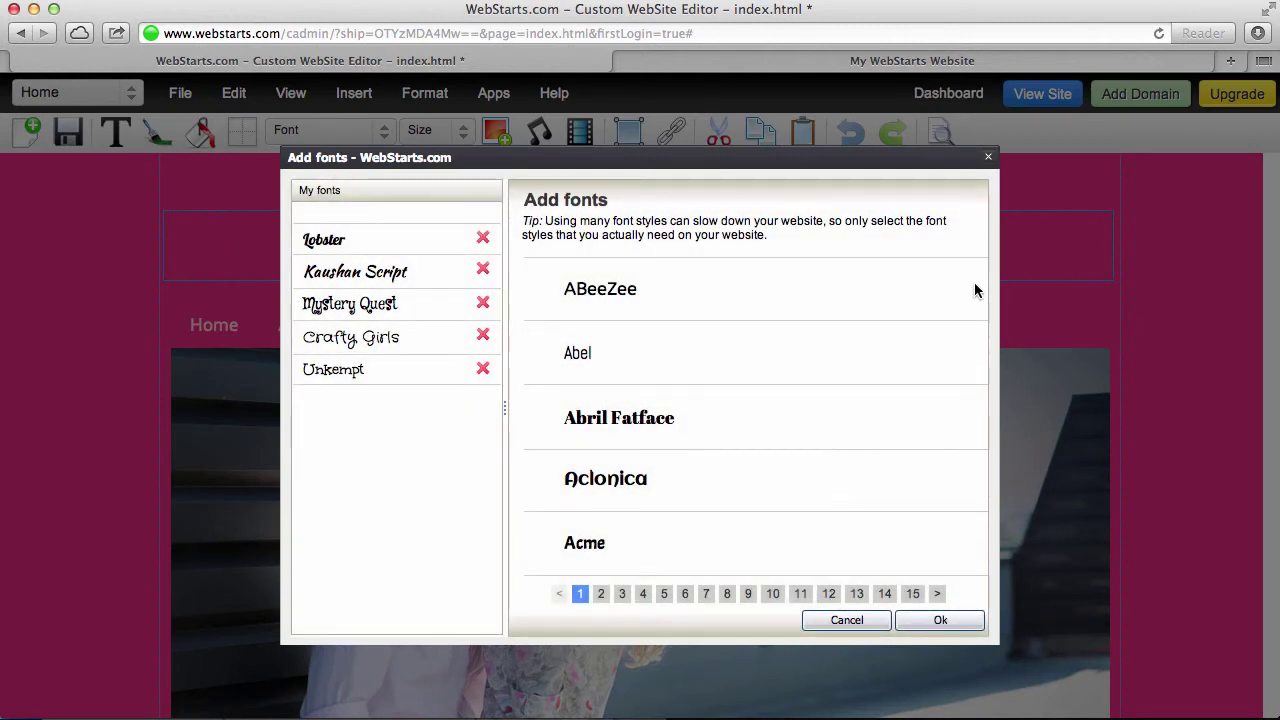
{"action": "left_click", "coordinate": [725, 594]}
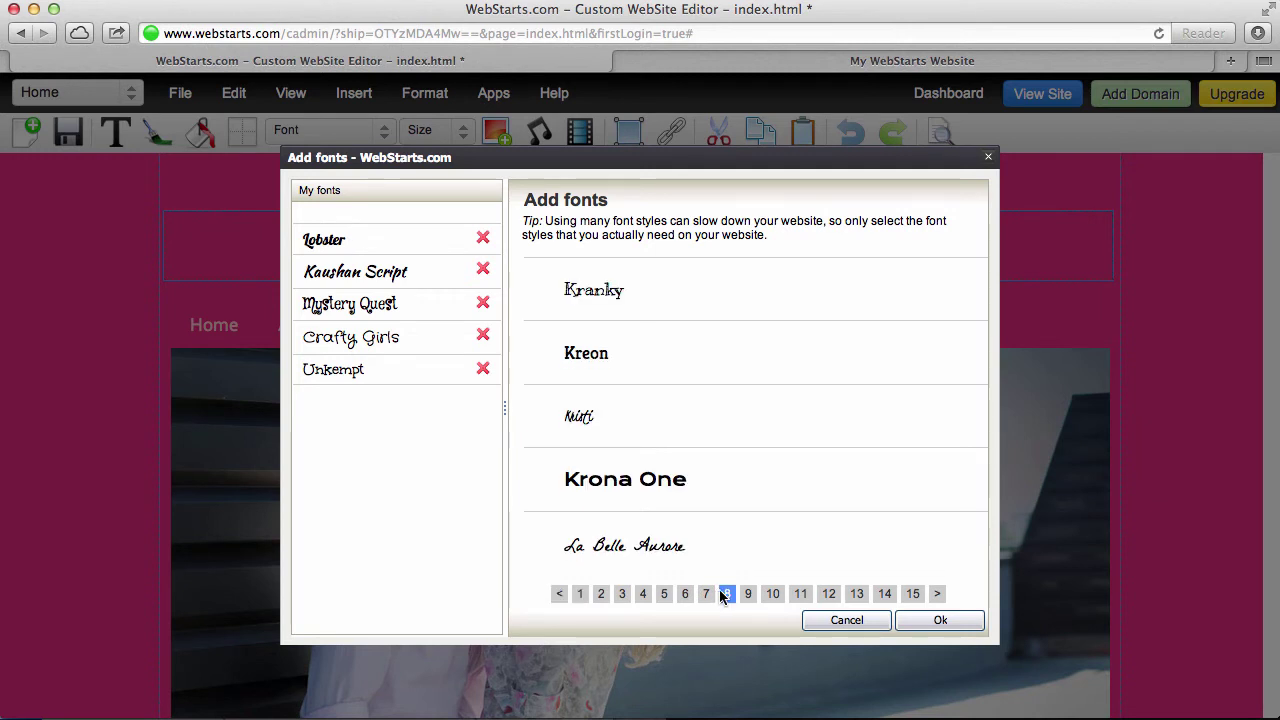
{"action": "left_click", "coordinate": [705, 594]}
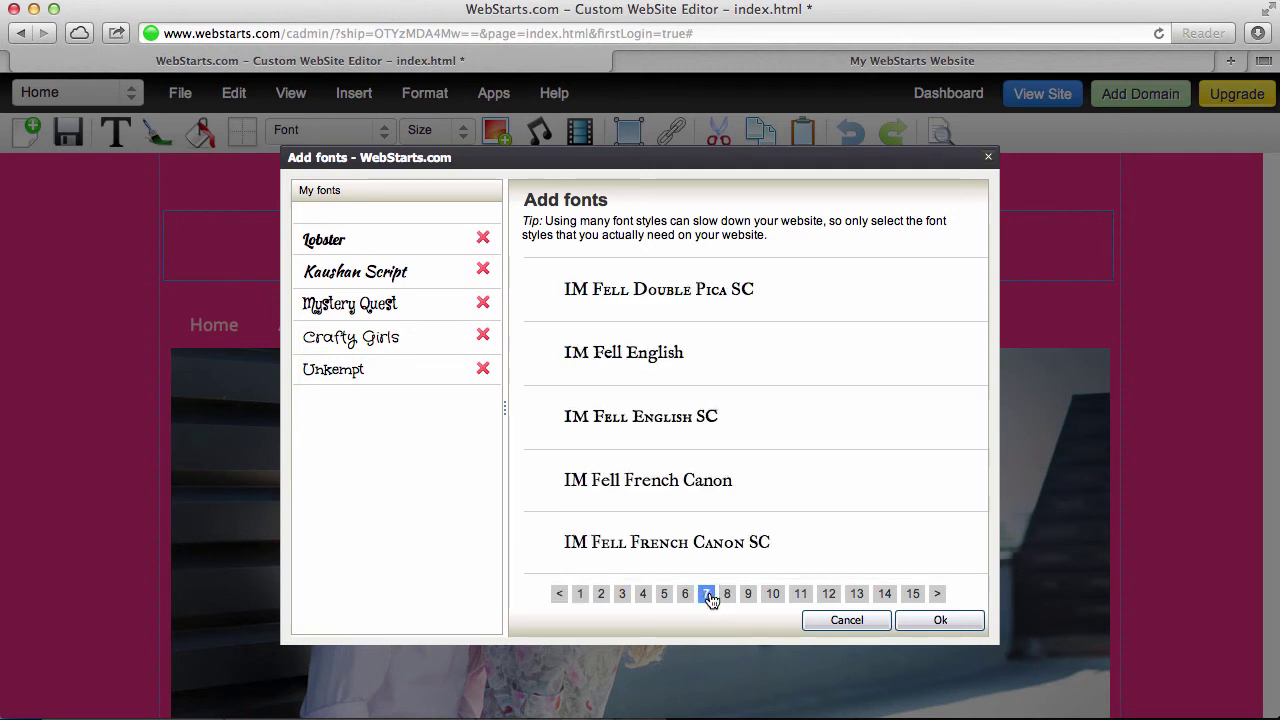
{"action": "left_click", "coordinate": [685, 594]}
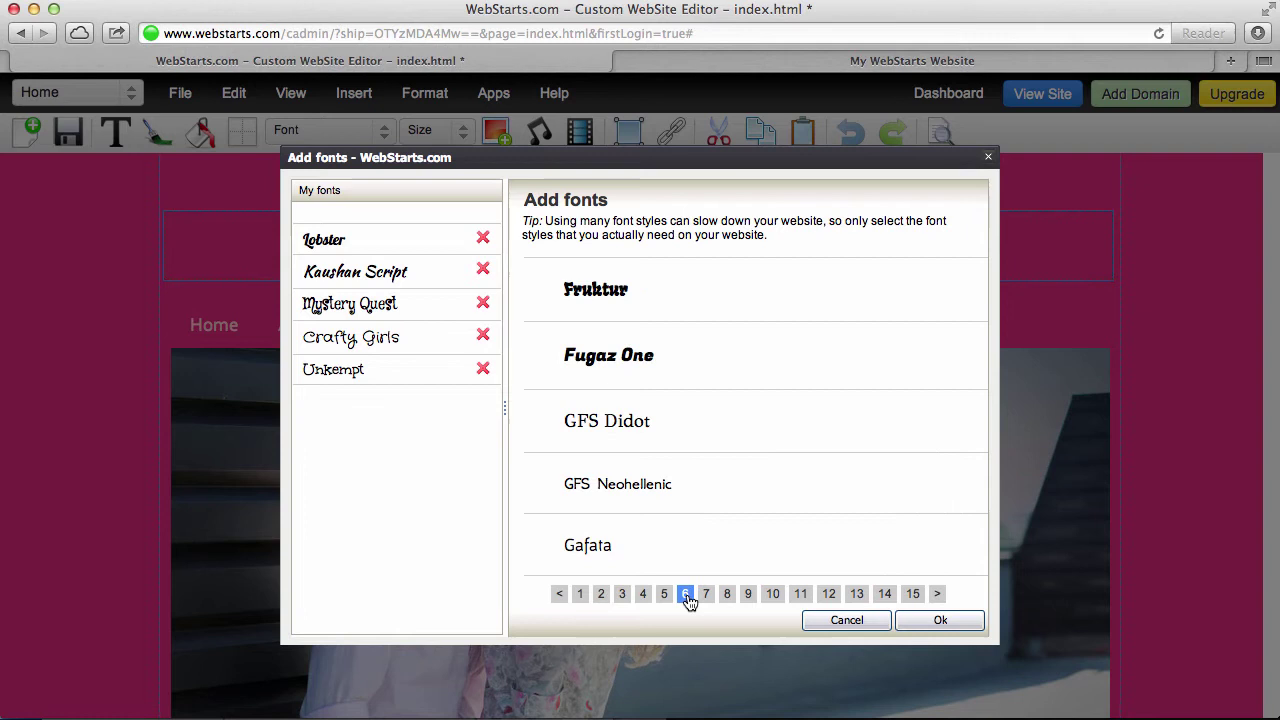
{"action": "scroll", "coordinate": [680, 500], "scroll_direction": "down", "scroll_amount": 10}
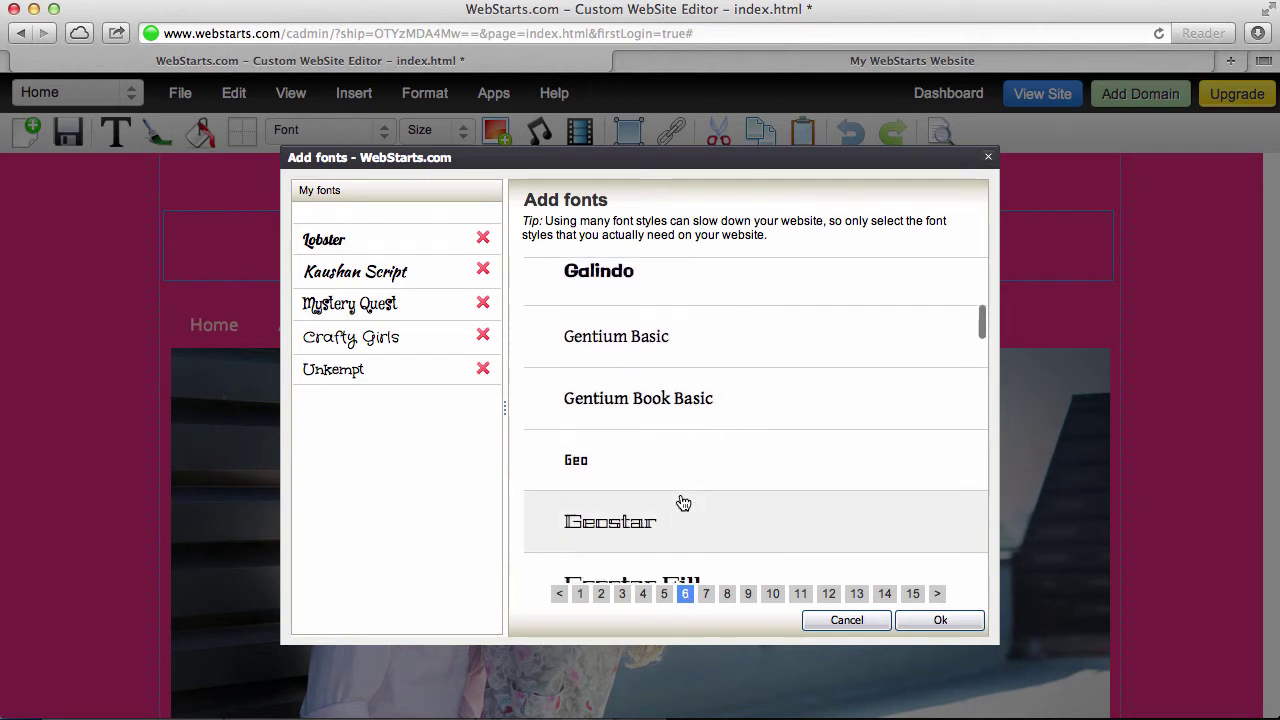
{"action": "scroll", "coordinate": [683, 502], "scroll_direction": "down", "scroll_amount": 8}
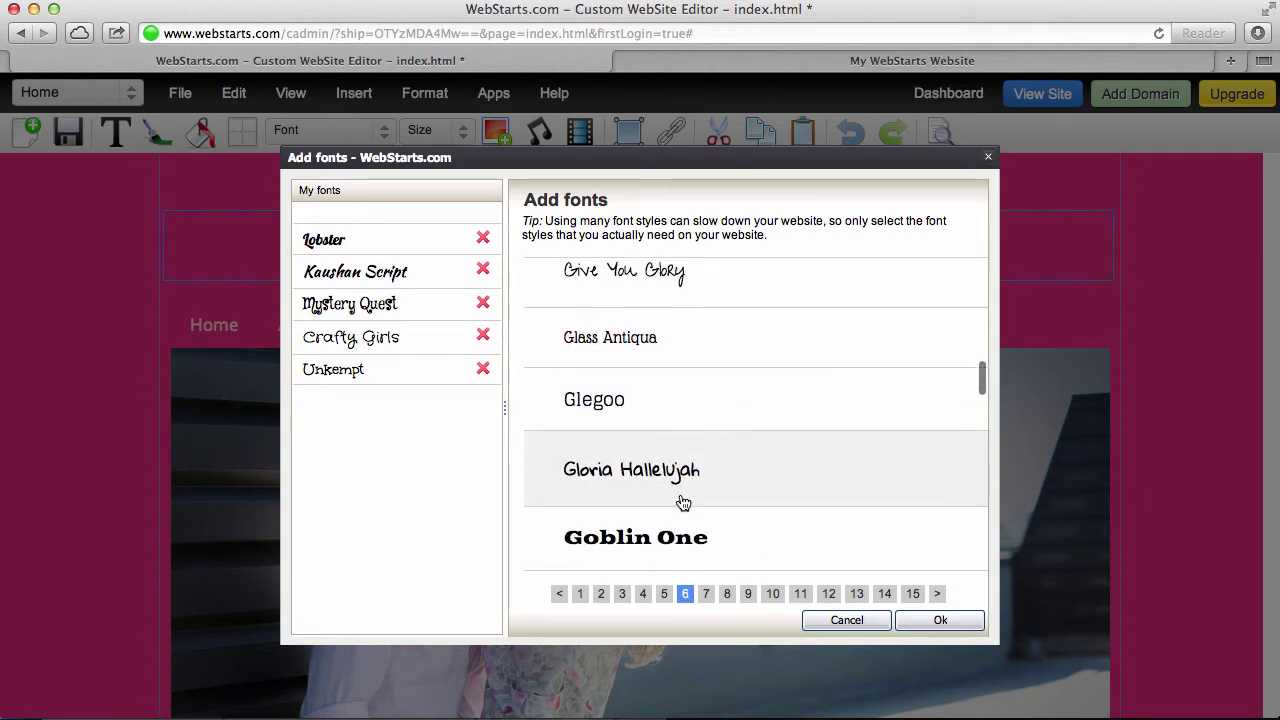
{"action": "scroll", "coordinate": [683, 502], "scroll_direction": "down", "scroll_amount": 8}
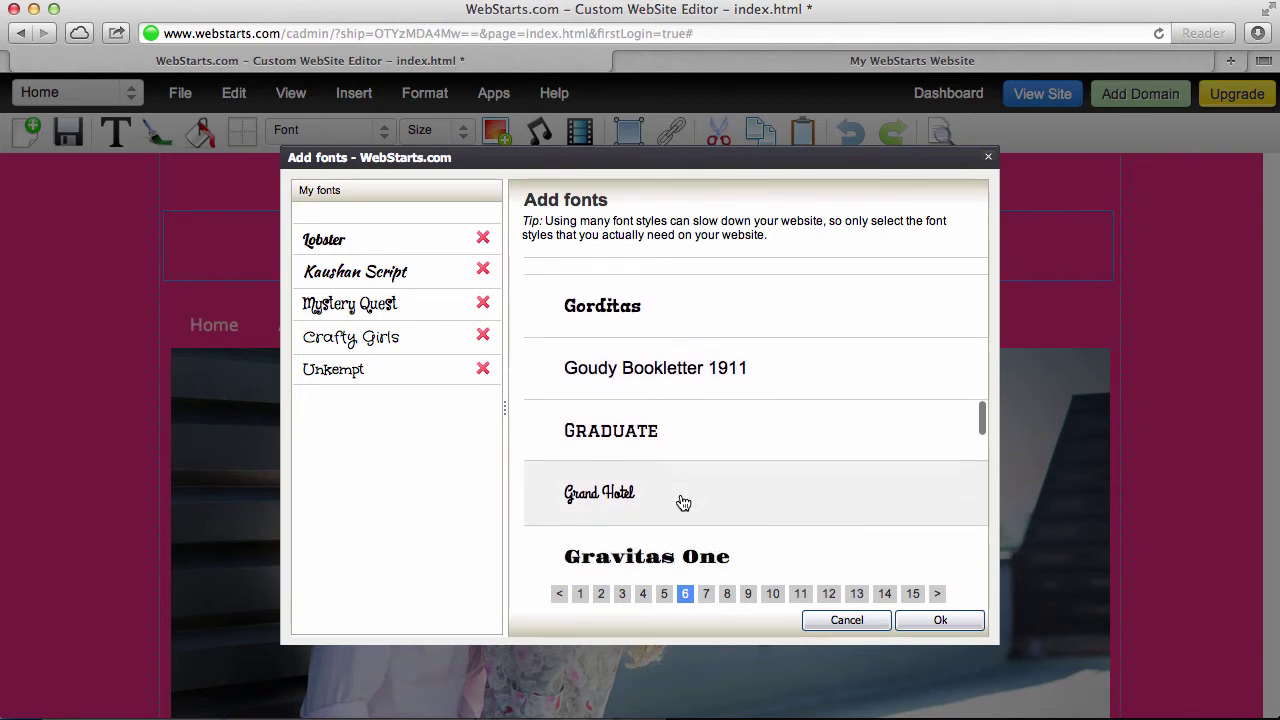
{"action": "left_click", "coordinate": [680, 487]}
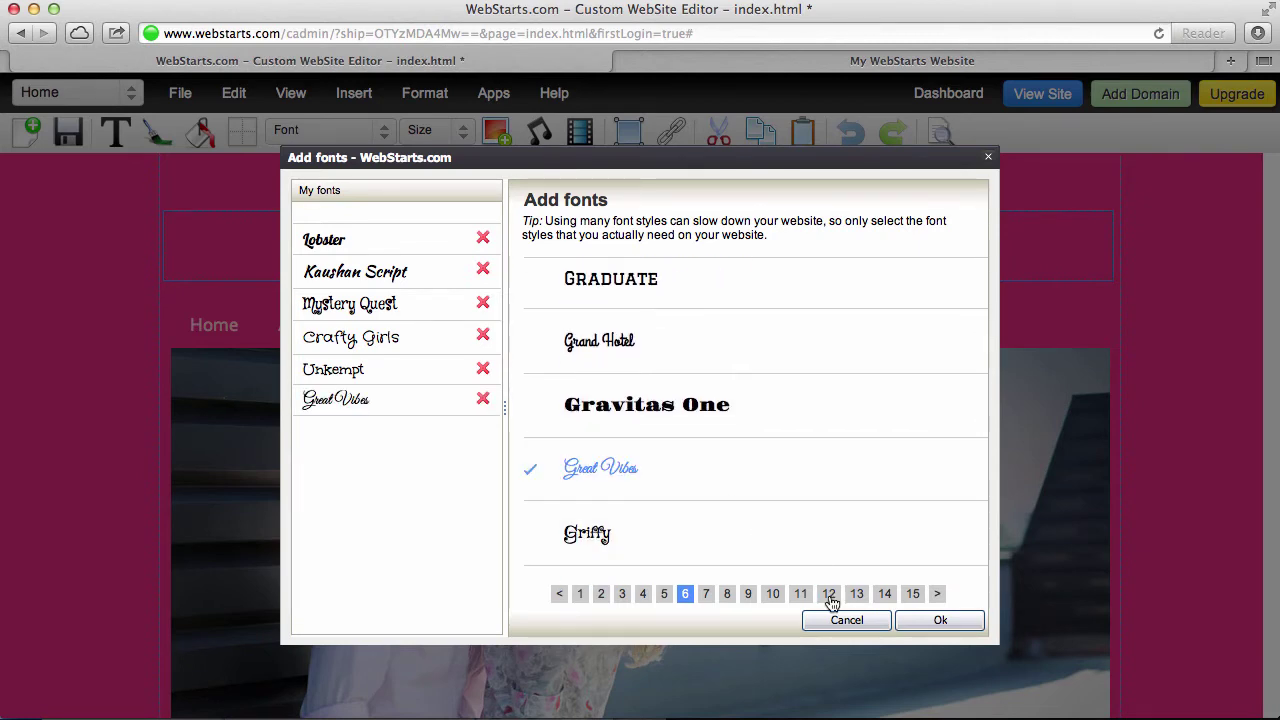
{"action": "left_click", "coordinate": [936, 622]}
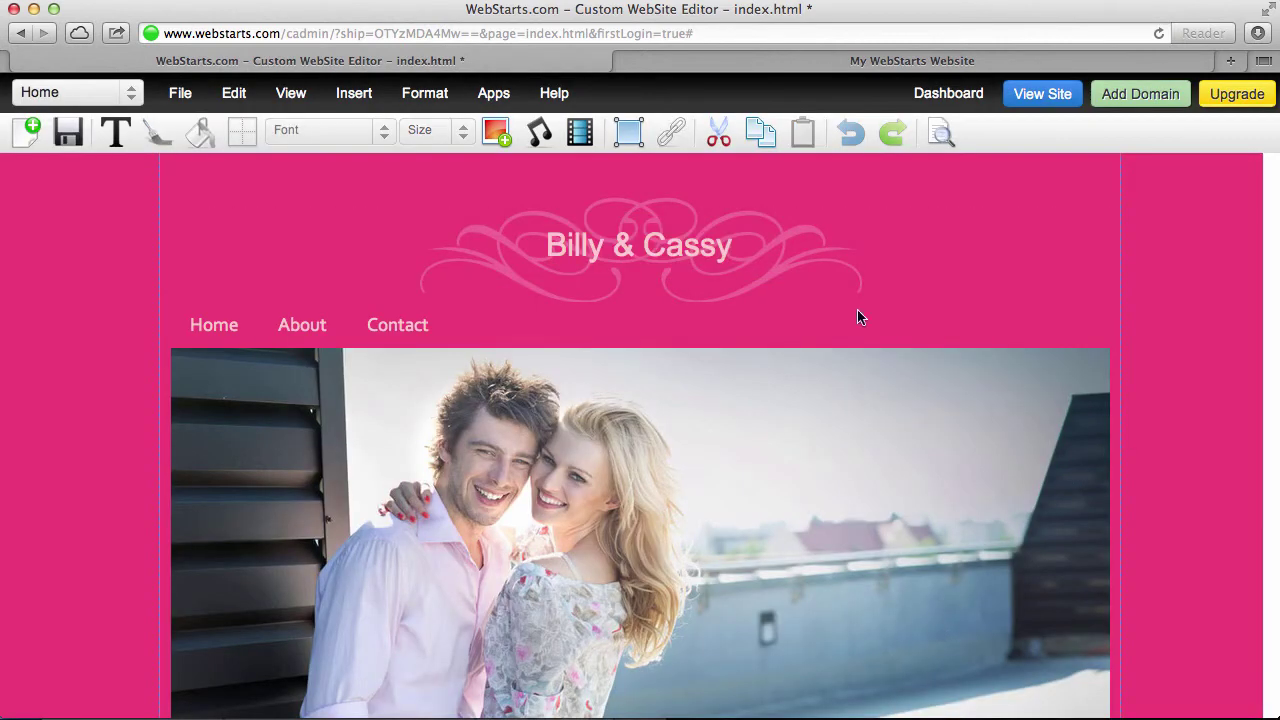
Set the 'Billy & Cassy' title text to the Great Vibes font at 36pt
{"action": "left_click", "coordinate": [708, 261]}
{"action": "left_click", "coordinate": [330, 130]}
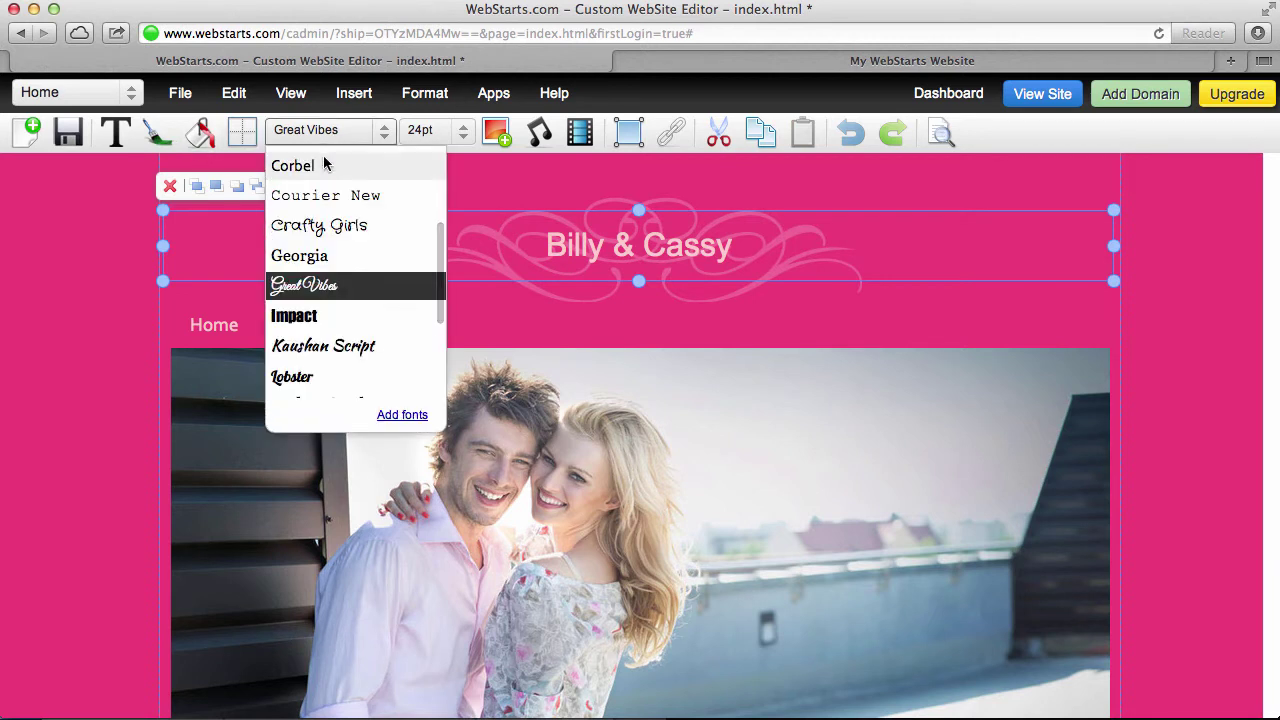
{"action": "left_click", "coordinate": [329, 163]}
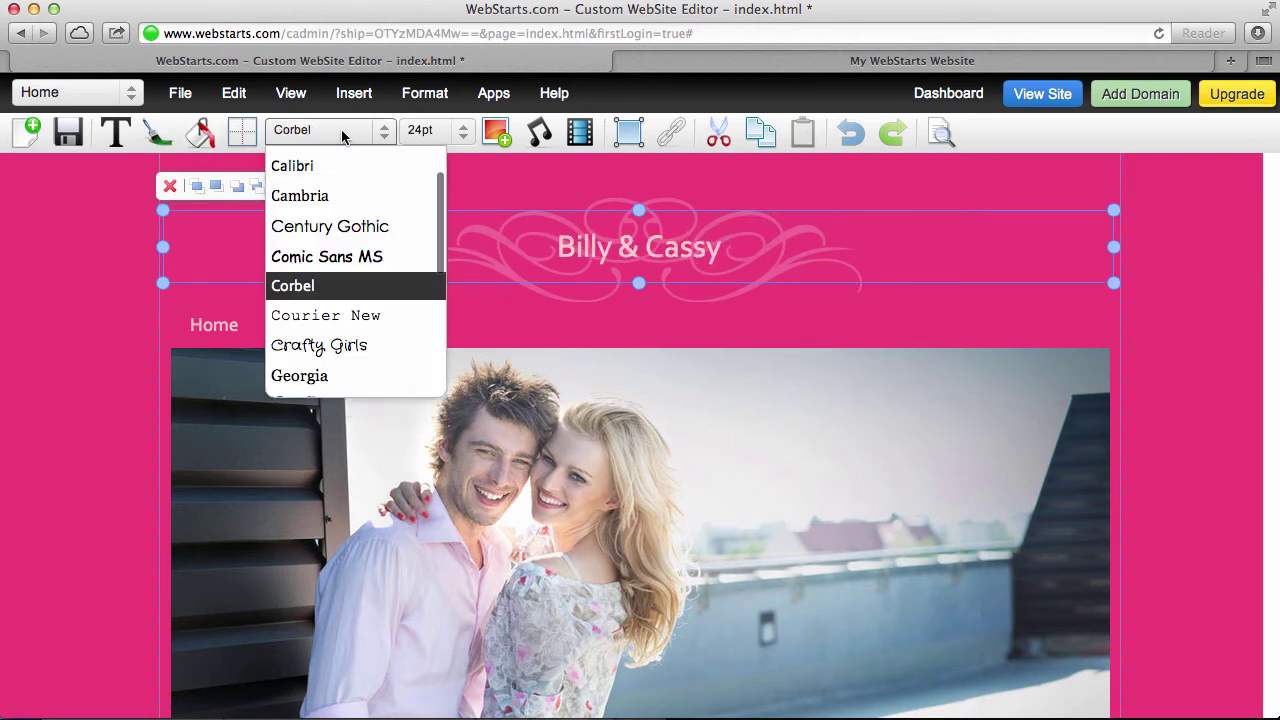
{"action": "scroll", "coordinate": [329, 349], "scroll_direction": "down", "scroll_amount": 2}
{"action": "left_click", "coordinate": [324, 350]}
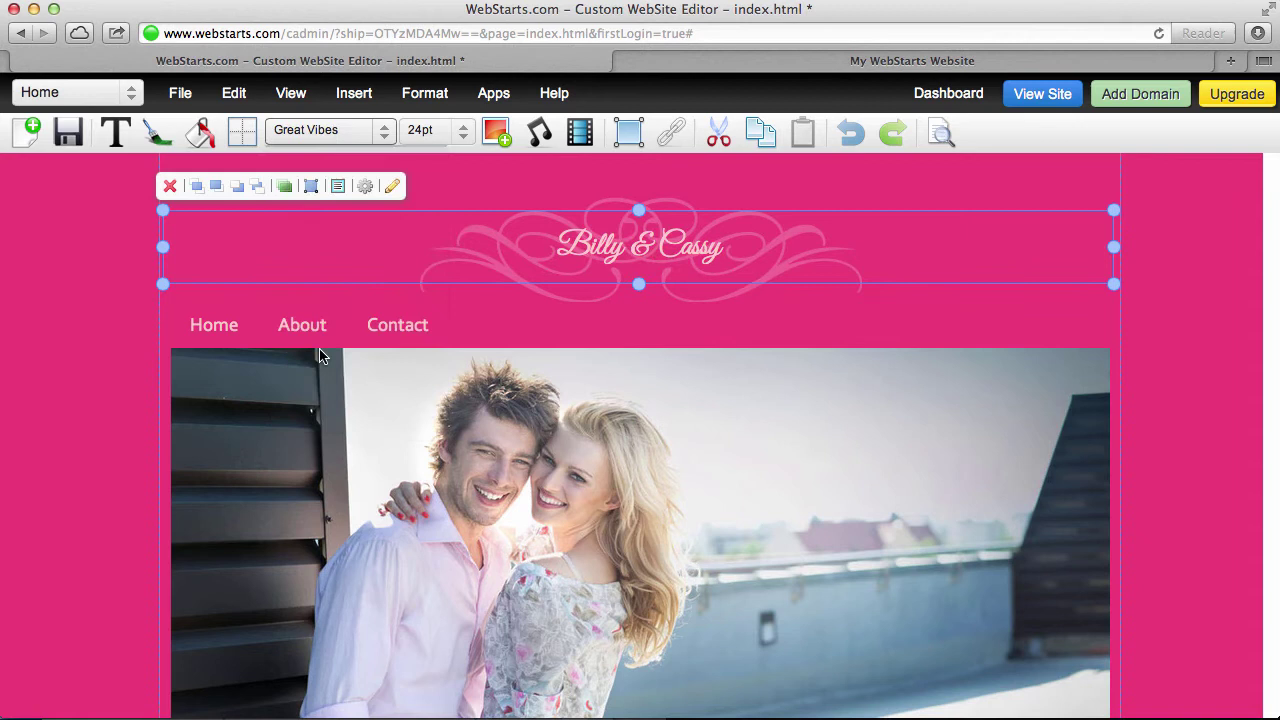
{"action": "left_click", "coordinate": [424, 132]}
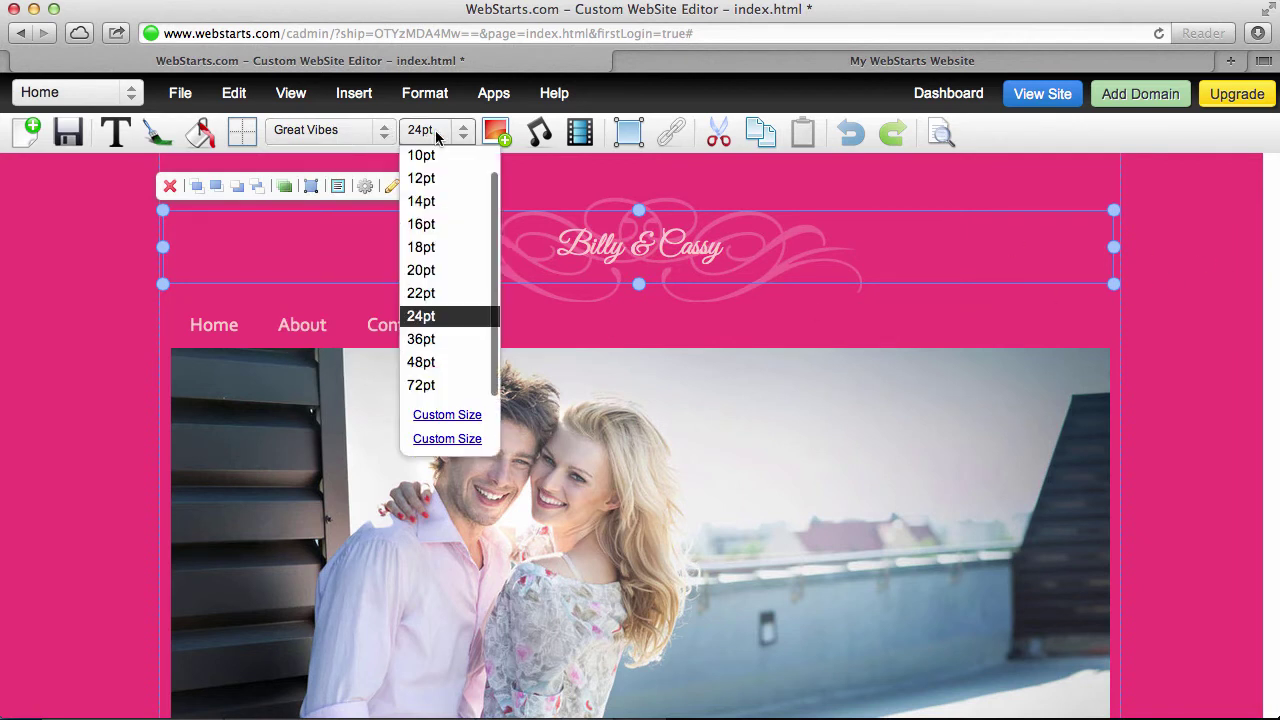
{"action": "left_click", "coordinate": [440, 344]}
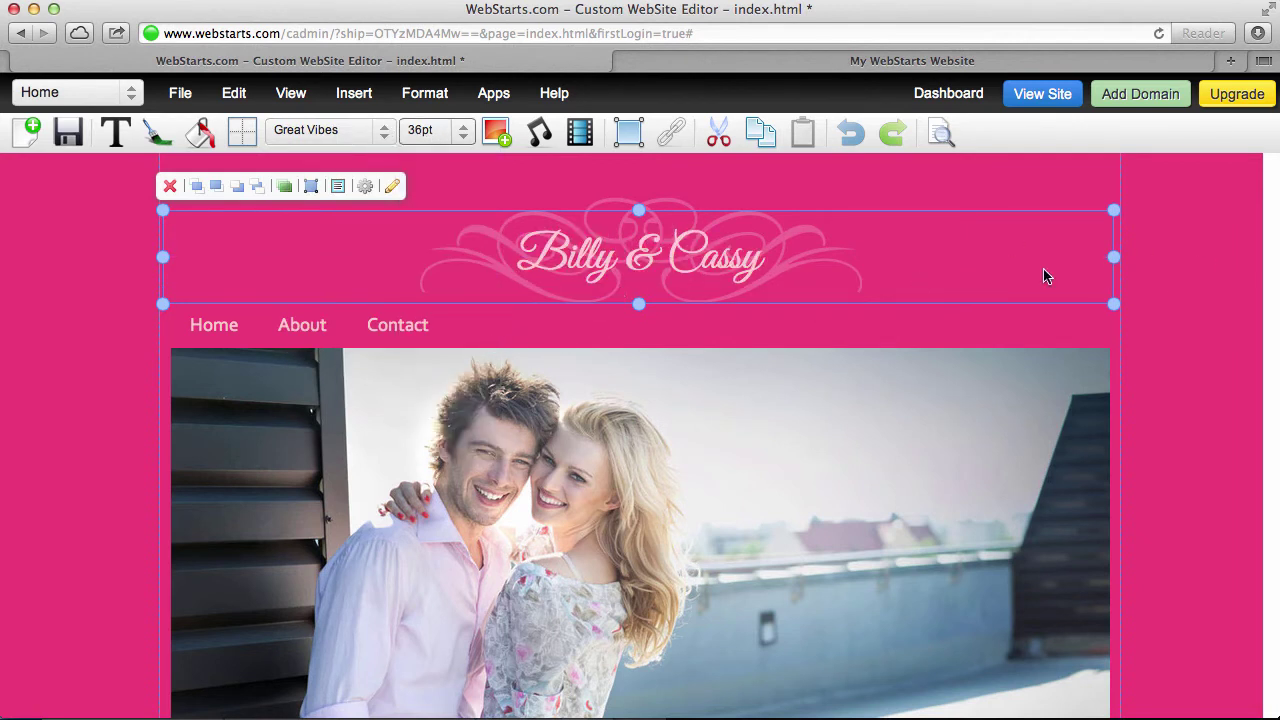
{"action": "left_click", "coordinate": [1145, 272]}
{"action": "left_click", "coordinate": [743, 258]}
Give the title a 1px vertical text shadow in the Advanced Toolbar, then close it
{"action": "left_click", "coordinate": [367, 188]}
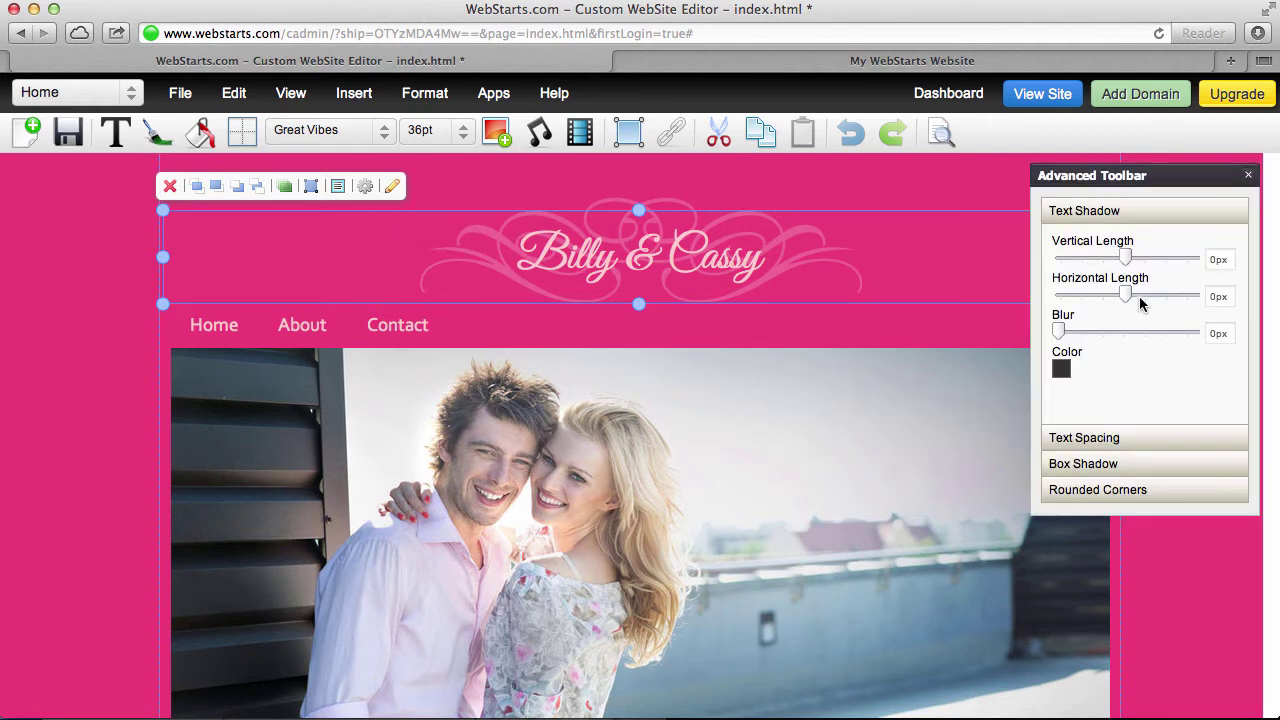
{"action": "left_click", "coordinate": [1140, 258]}
{"action": "left_click", "coordinate": [1247, 176]}
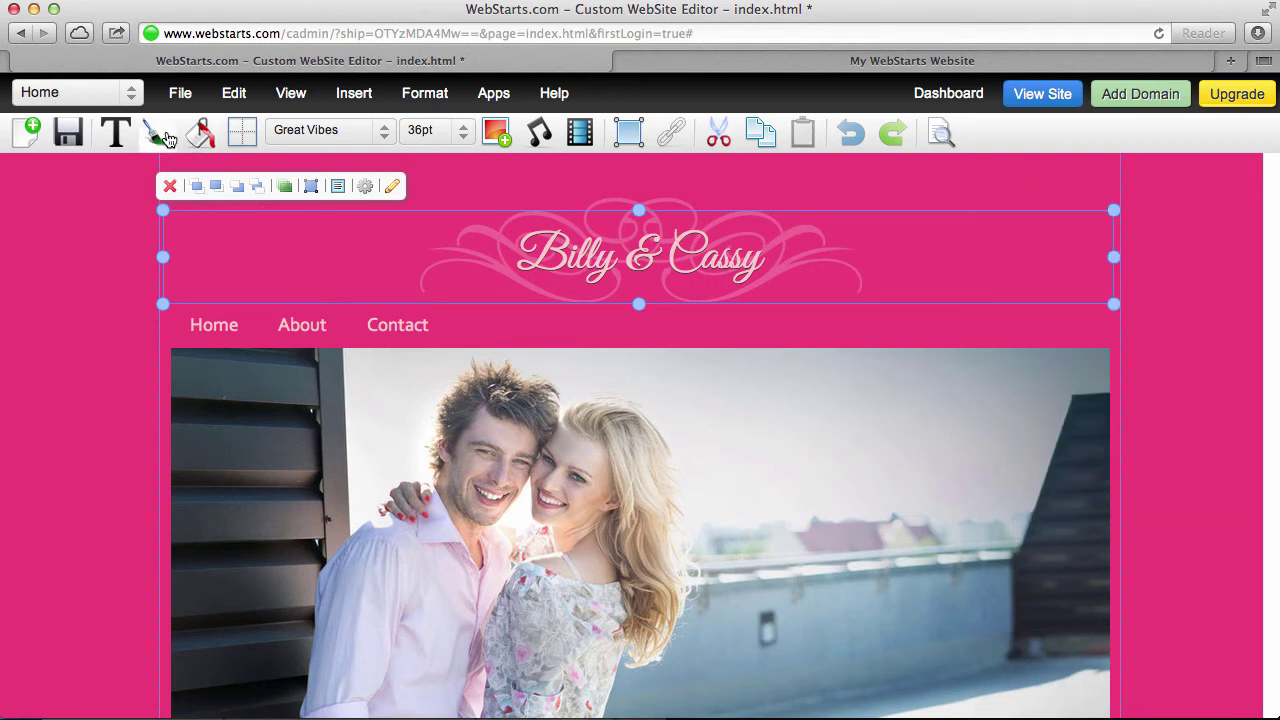
Color the 'Billy & Cassy' title white and deselect it to review the page
{"action": "left_click", "coordinate": [164, 144]}
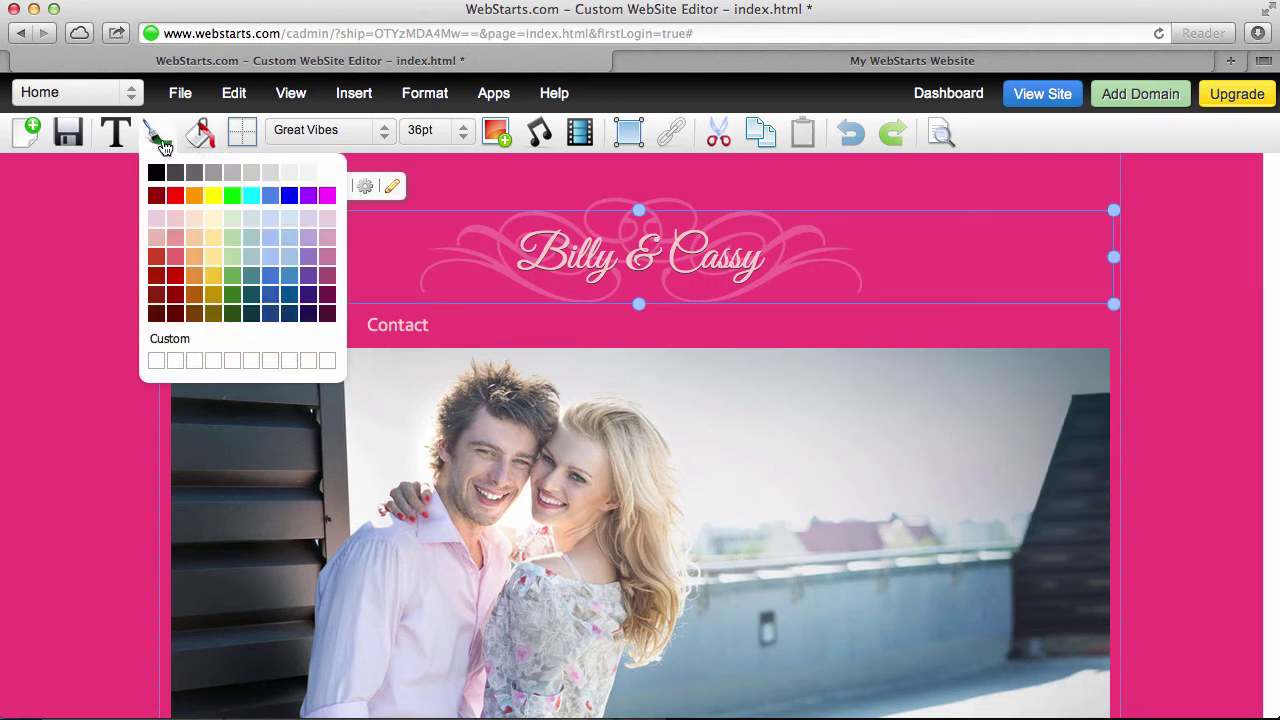
{"action": "left_click", "coordinate": [327, 172]}
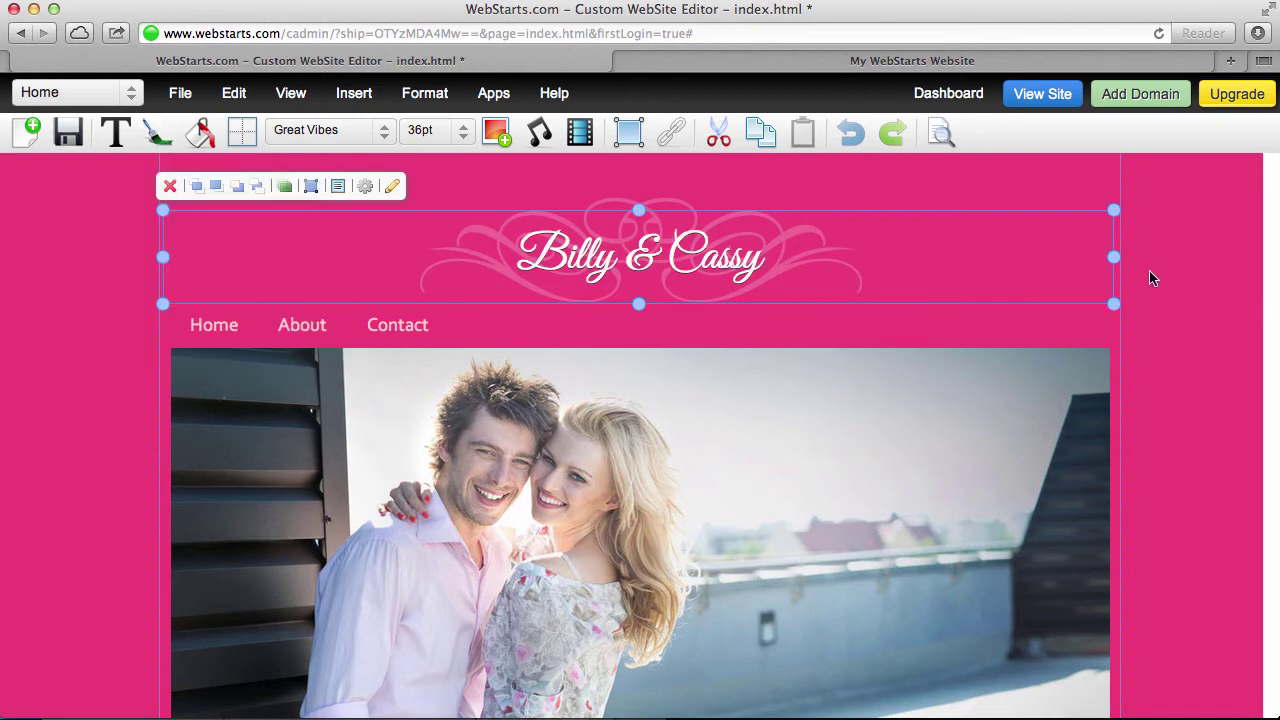
{"action": "left_click", "coordinate": [1175, 277]}
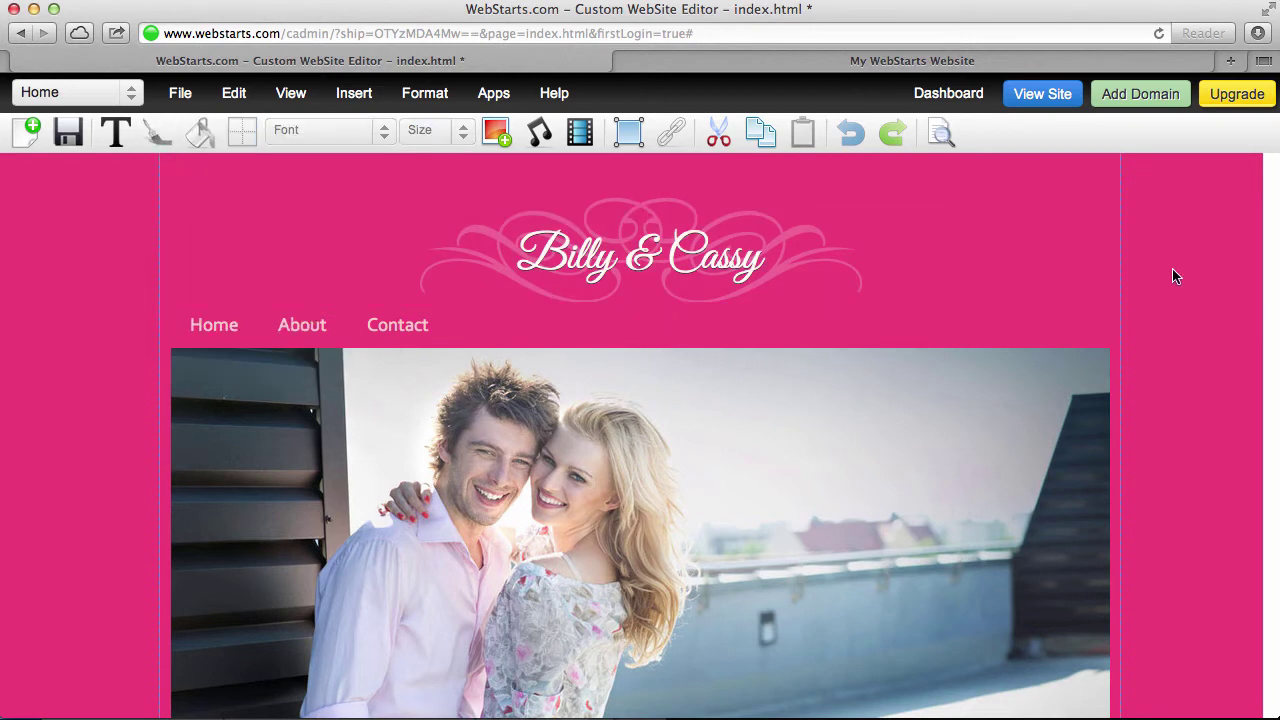
{"action": "scroll", "coordinate": [710, 366], "scroll_direction": "down", "scroll_amount": 3}
{"action": "scroll", "coordinate": [710, 366], "scroll_direction": "up", "scroll_amount": 3}
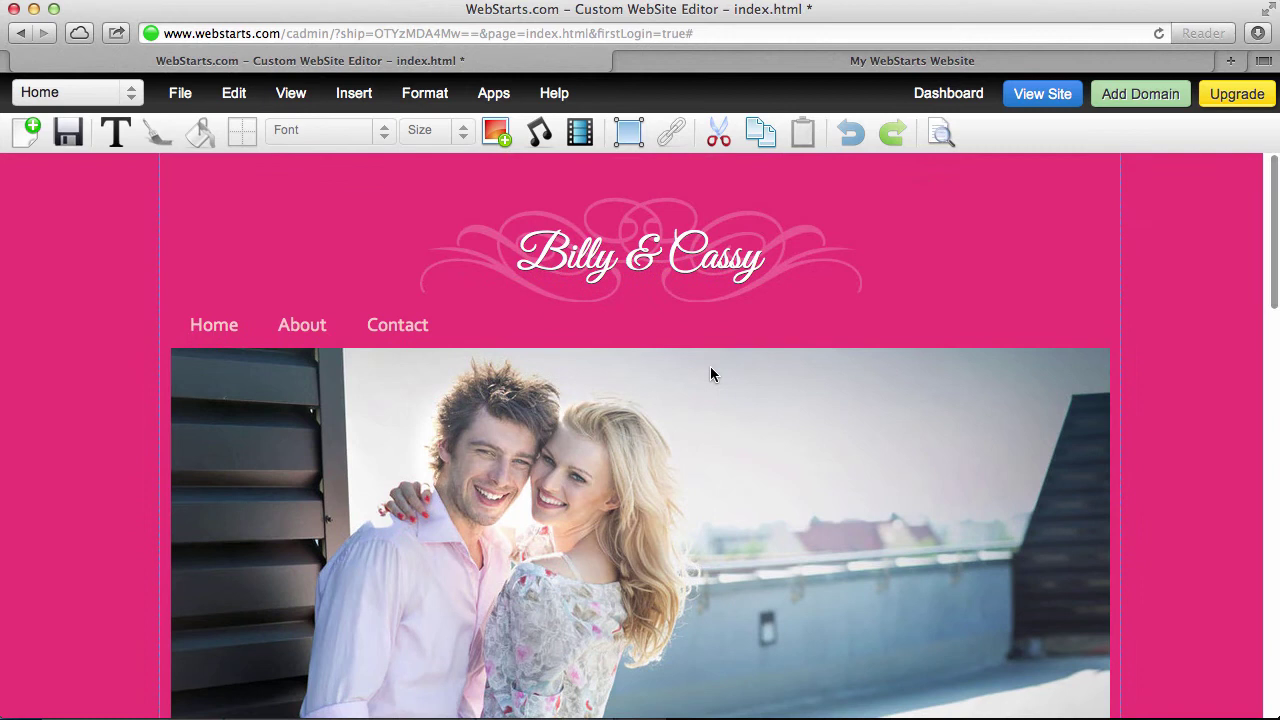
{"action": "scroll", "coordinate": [711, 368], "scroll_direction": "down", "scroll_amount": 2}
{"action": "scroll", "coordinate": [711, 368], "scroll_direction": "up", "scroll_amount": 1}
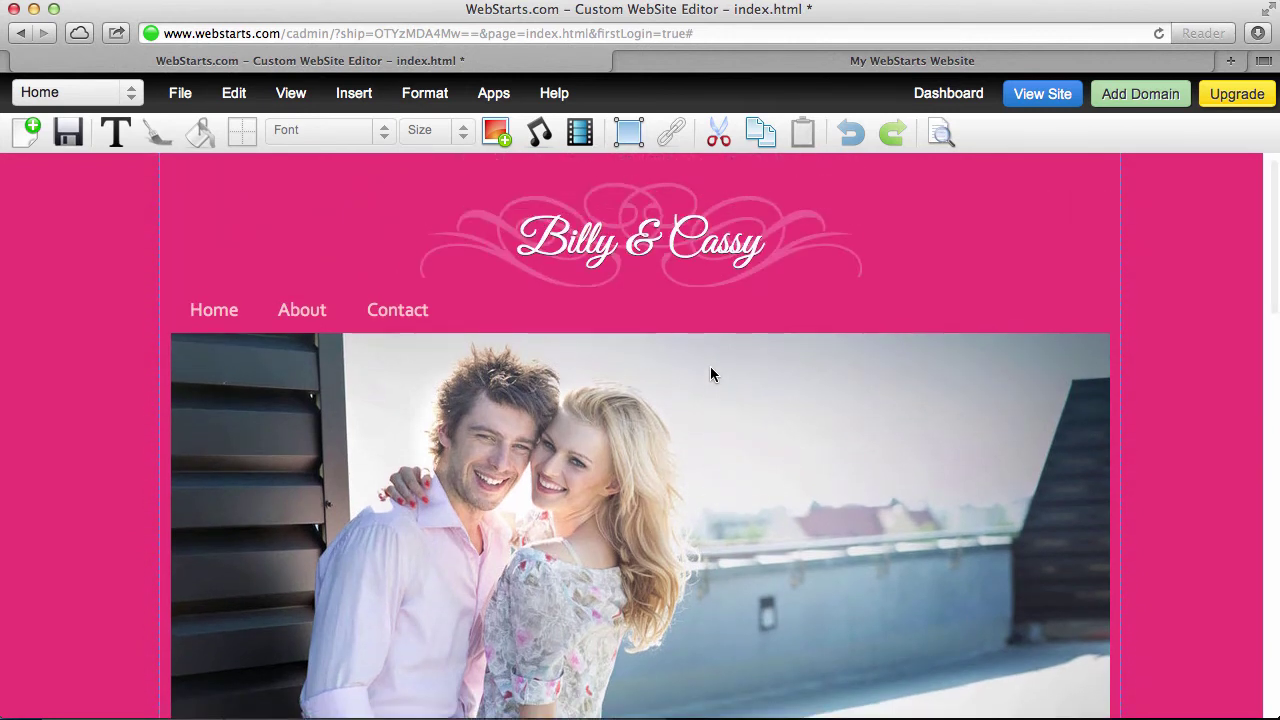
{"action": "scroll", "coordinate": [711, 367], "scroll_direction": "down", "scroll_amount": 1}
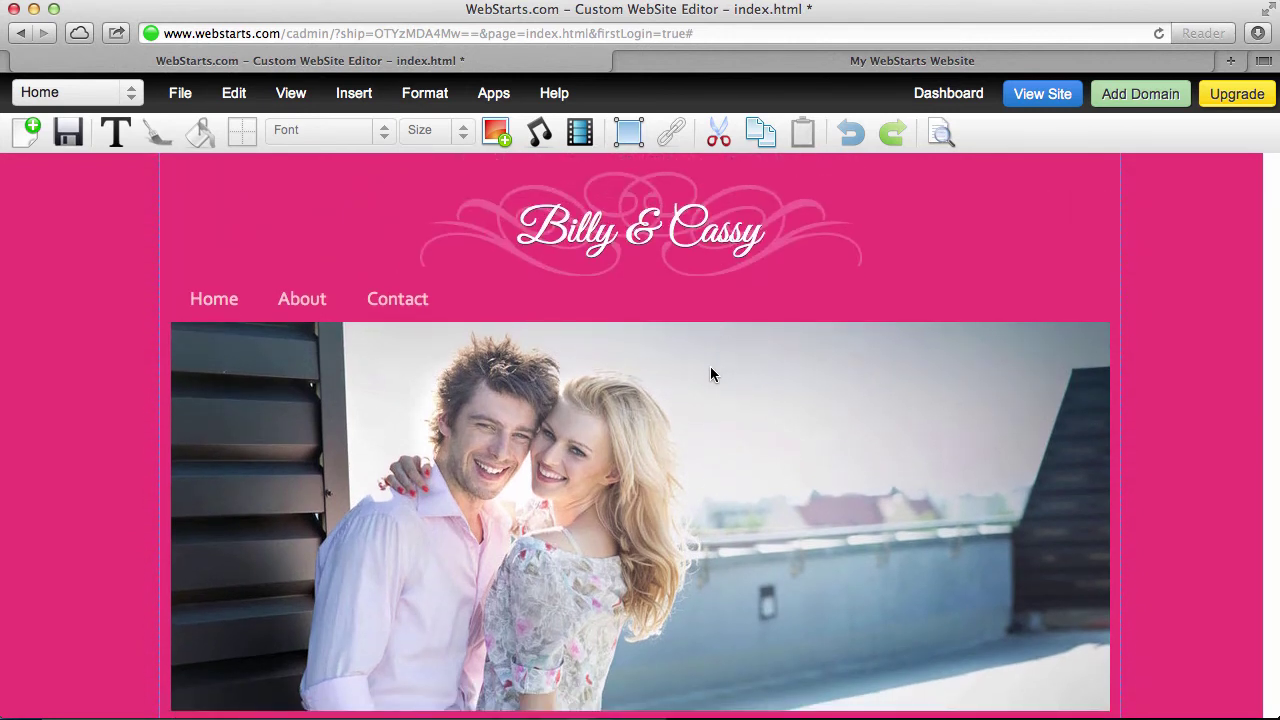
Insert a box and stretch it over the right half of the couple photo
{"action": "left_click", "coordinate": [625, 142]}
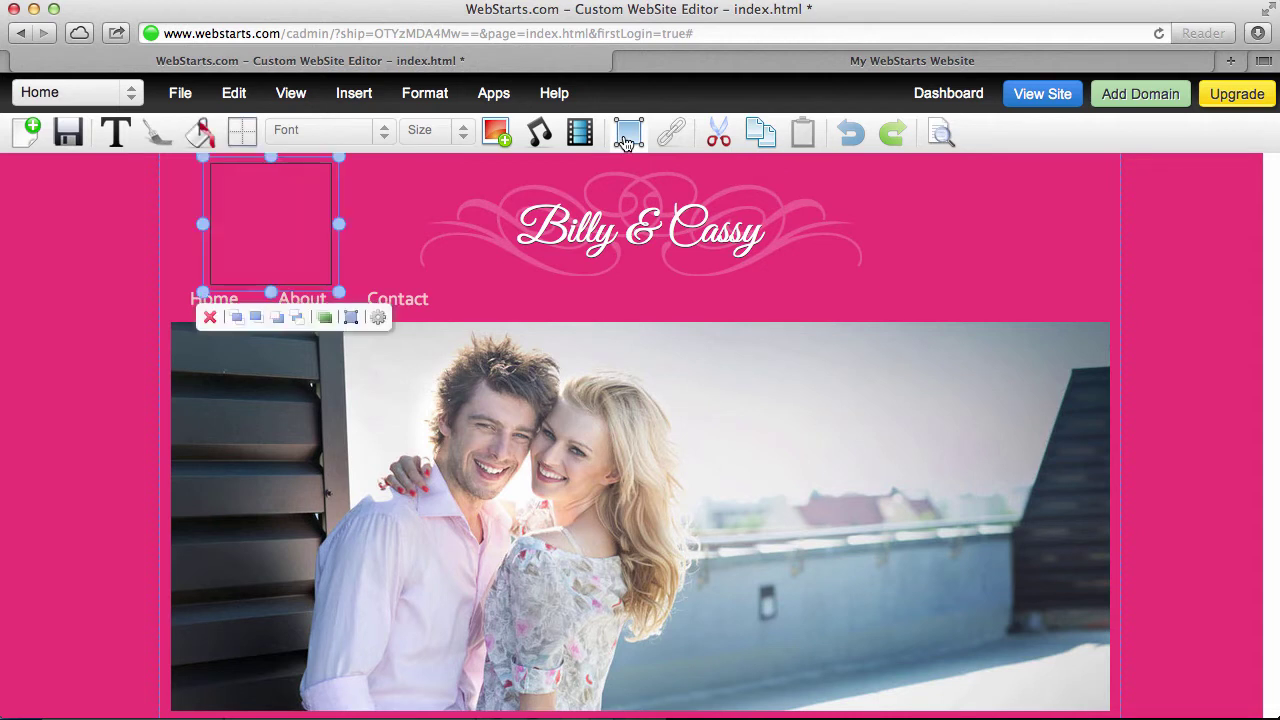
{"action": "left_click_drag", "start_coordinate": [297, 220], "coordinate": [1080, 389]}
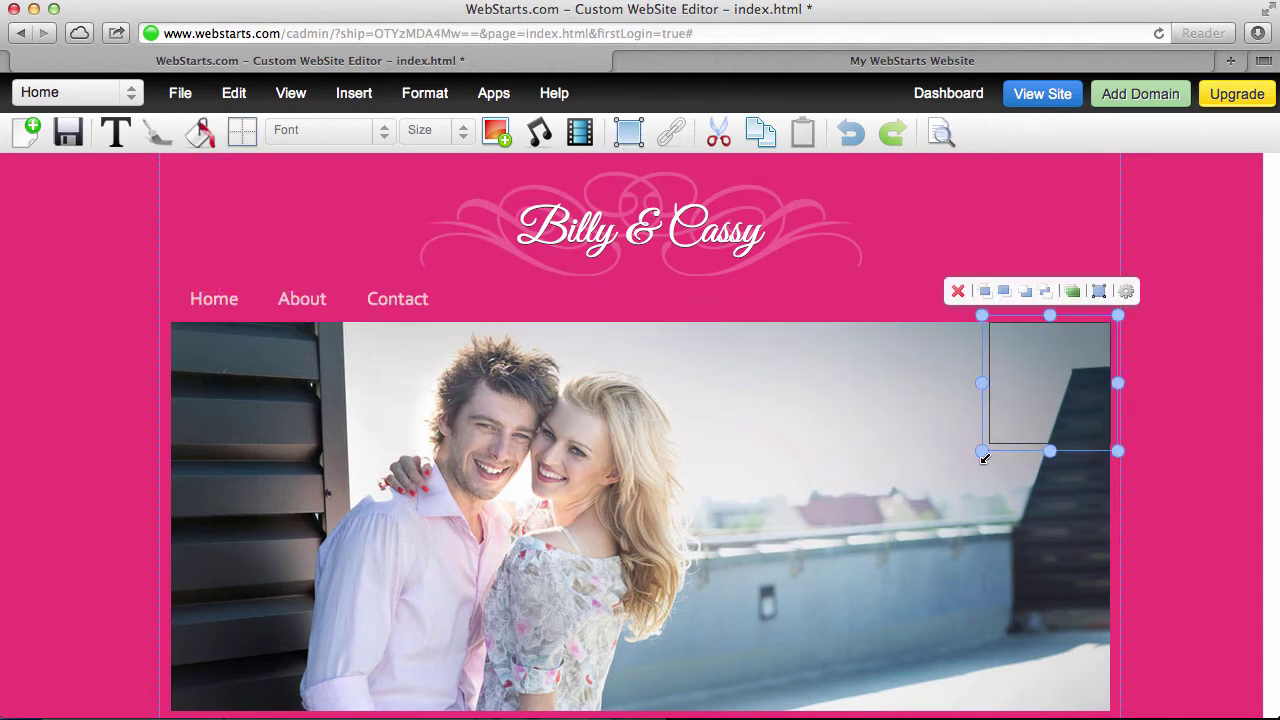
{"action": "left_click_drag", "start_coordinate": [982, 451], "coordinate": [710, 711]}
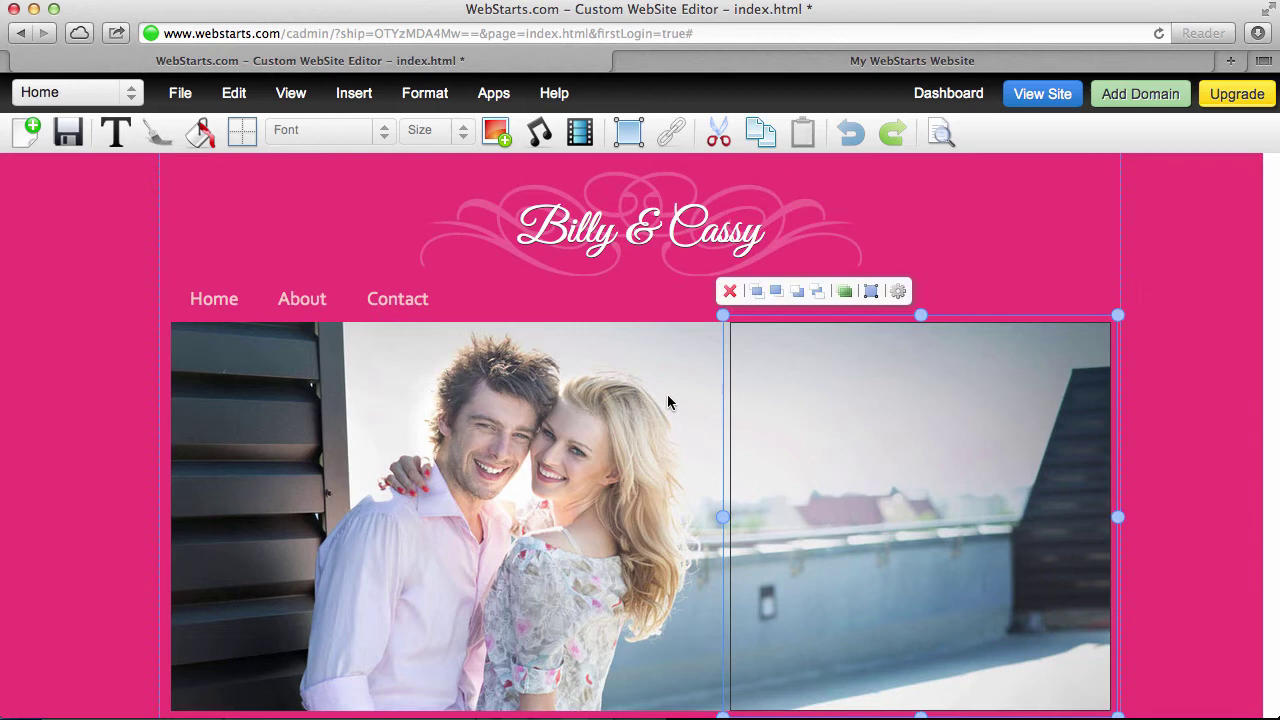
Fill the box solid black with no border stroke
{"action": "left_click", "coordinate": [200, 132]}
{"action": "left_click", "coordinate": [197, 194]}
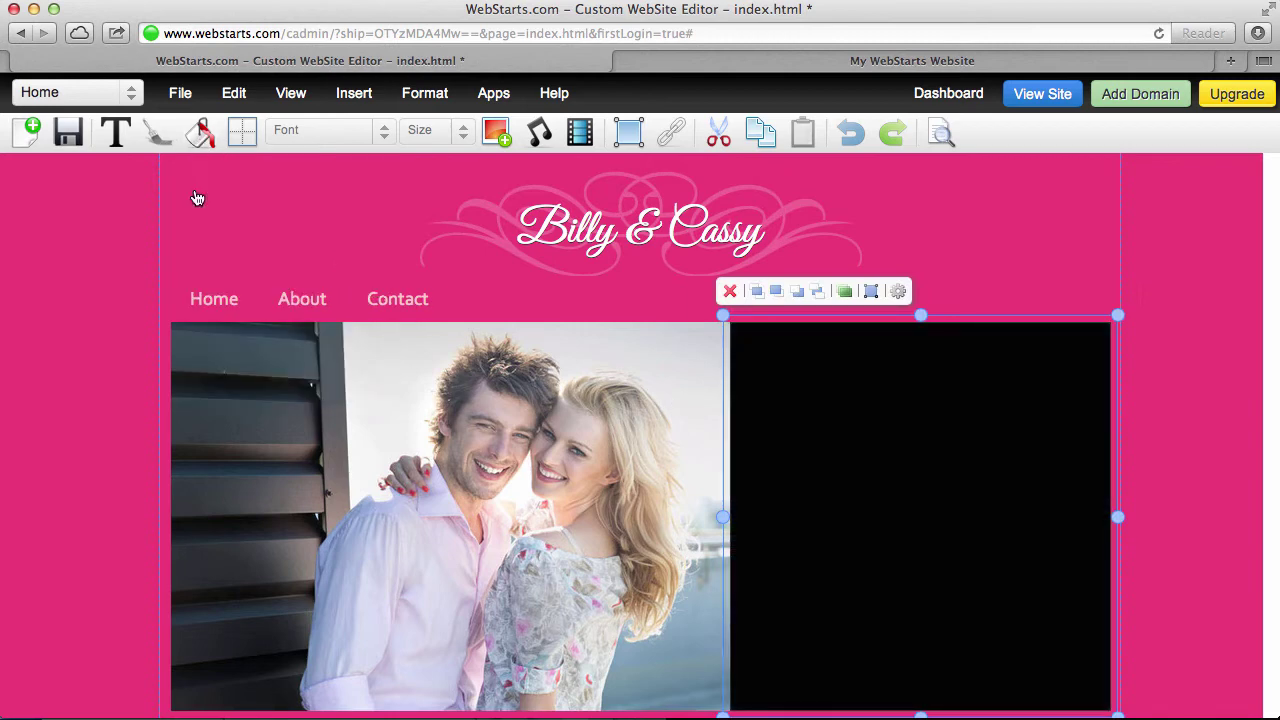
{"action": "left_click", "coordinate": [236, 134]}
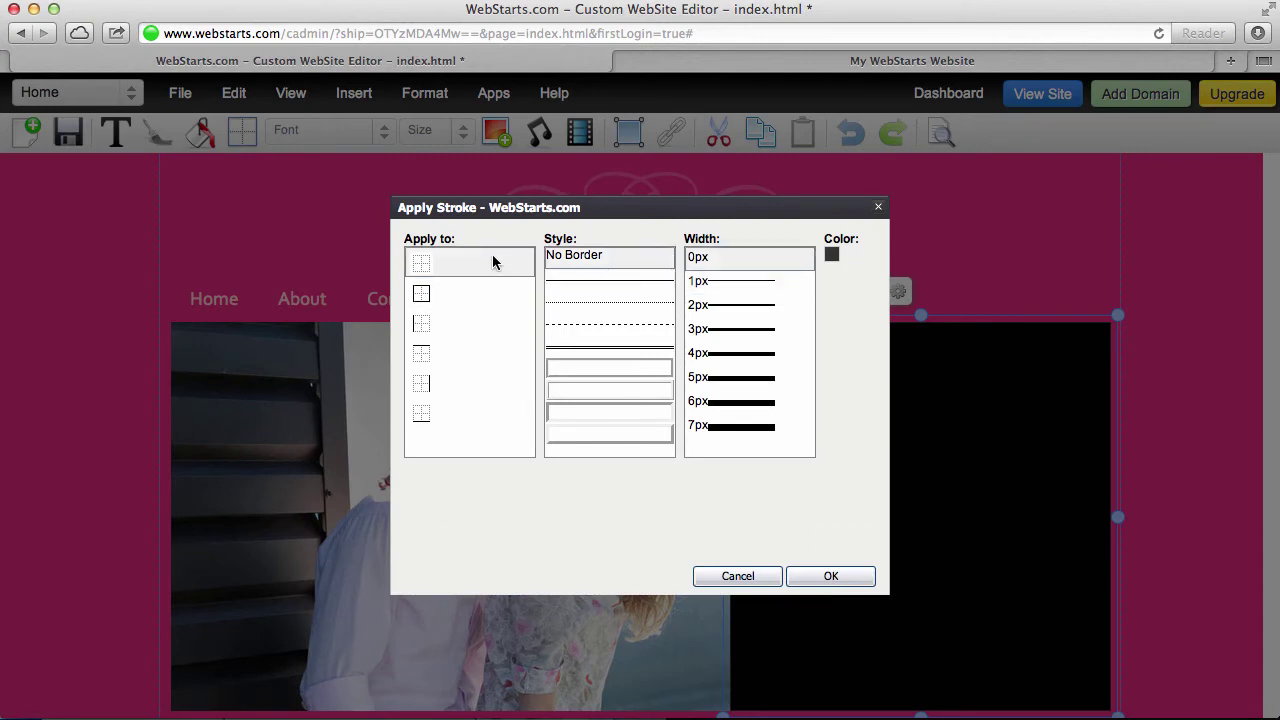
{"action": "left_click", "coordinate": [834, 578]}
{"action": "left_click", "coordinate": [1184, 446]}
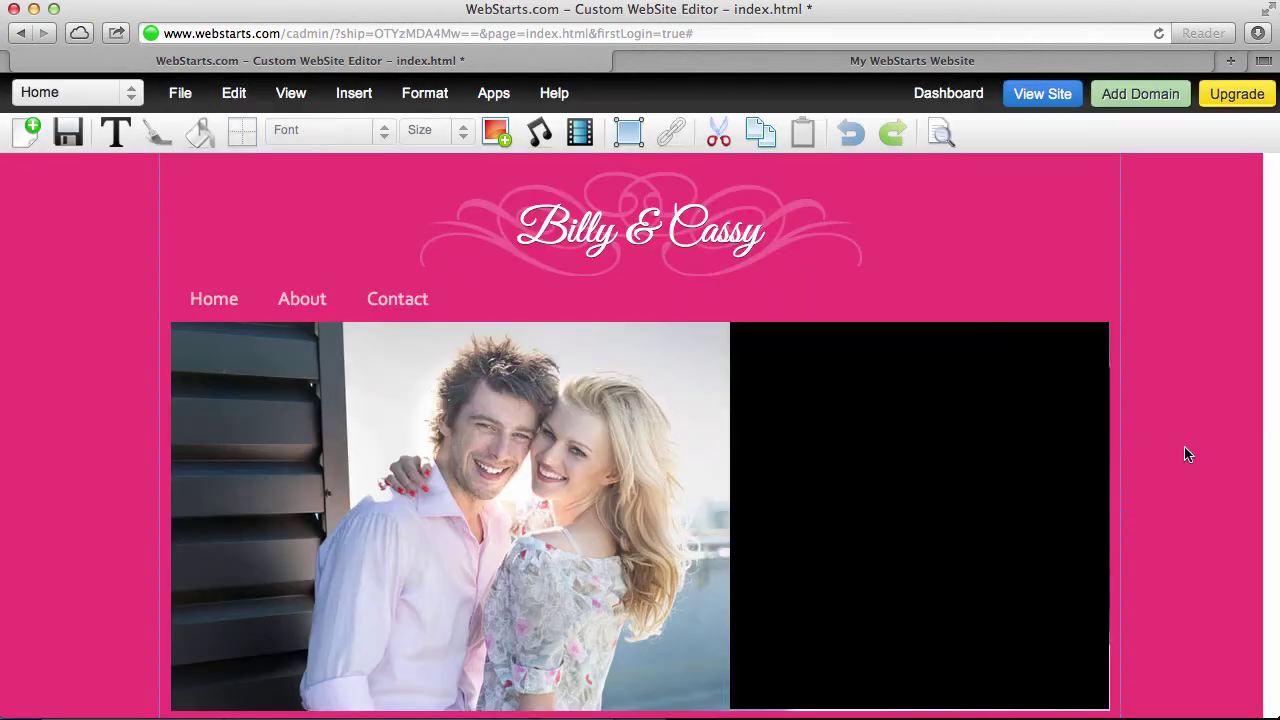
{"action": "left_click", "coordinate": [1013, 507]}
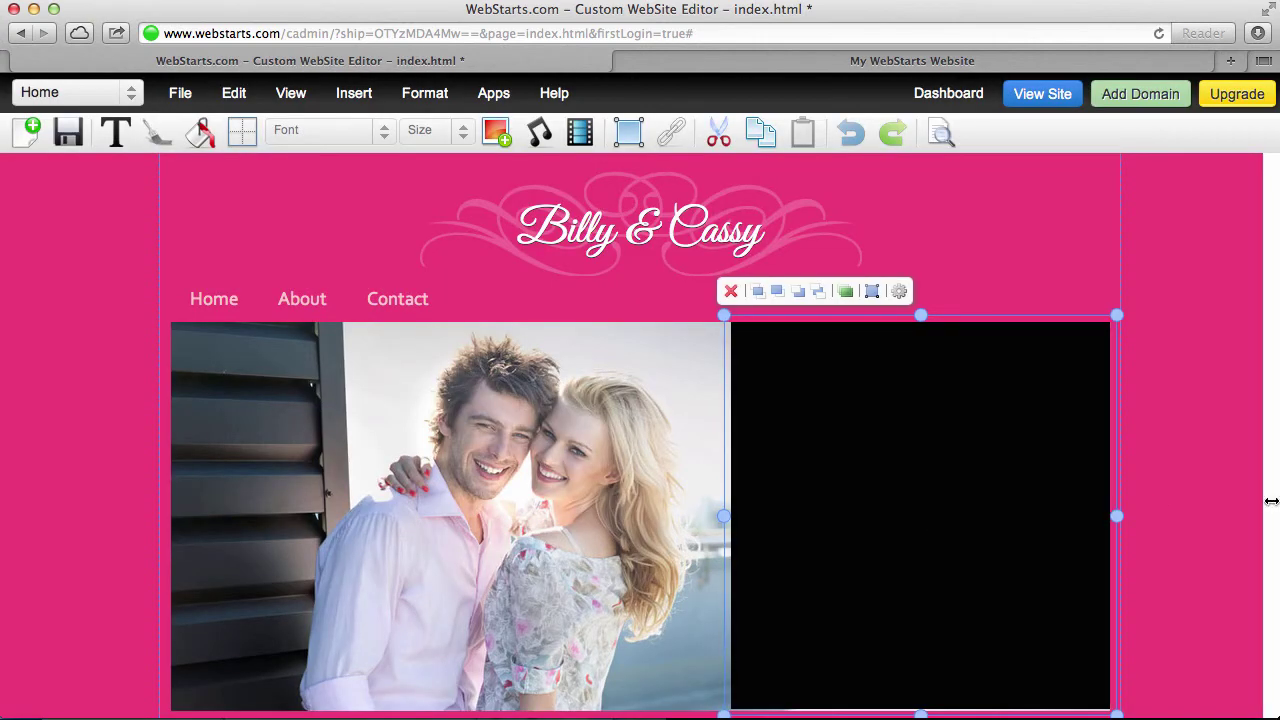
{"action": "left_click", "coordinate": [1121, 505]}
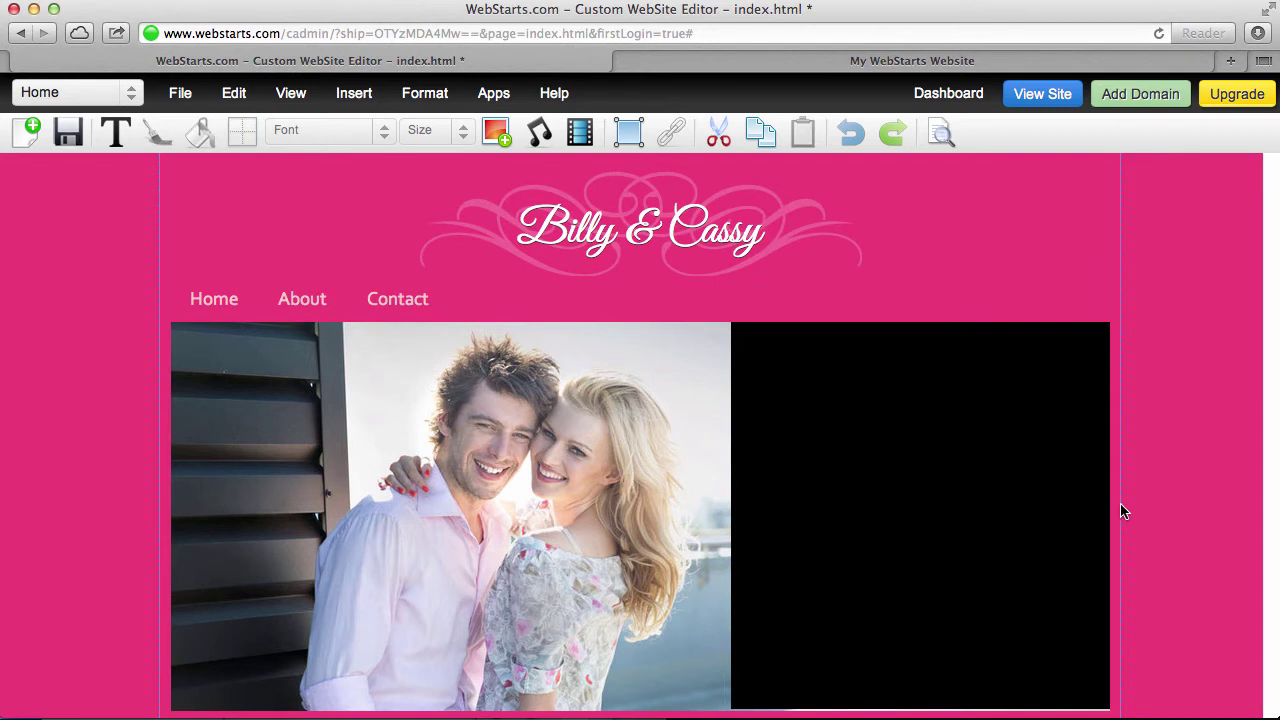
{"action": "left_click", "coordinate": [994, 493]}
Make the black box over the photo semi-transparent so the photo shows through
{"action": "scroll", "coordinate": [917, 541], "scroll_direction": "down", "scroll_amount": 2}
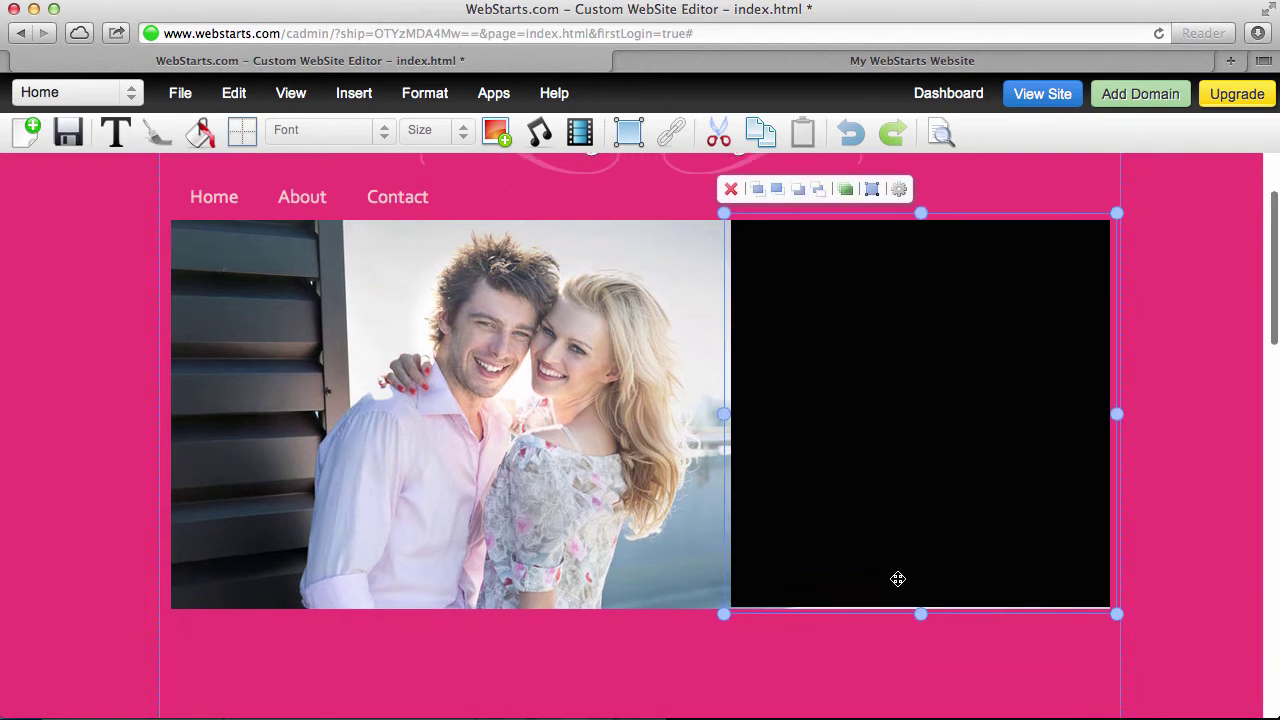
{"action": "left_click_drag", "start_coordinate": [919, 613], "coordinate": [920, 618]}
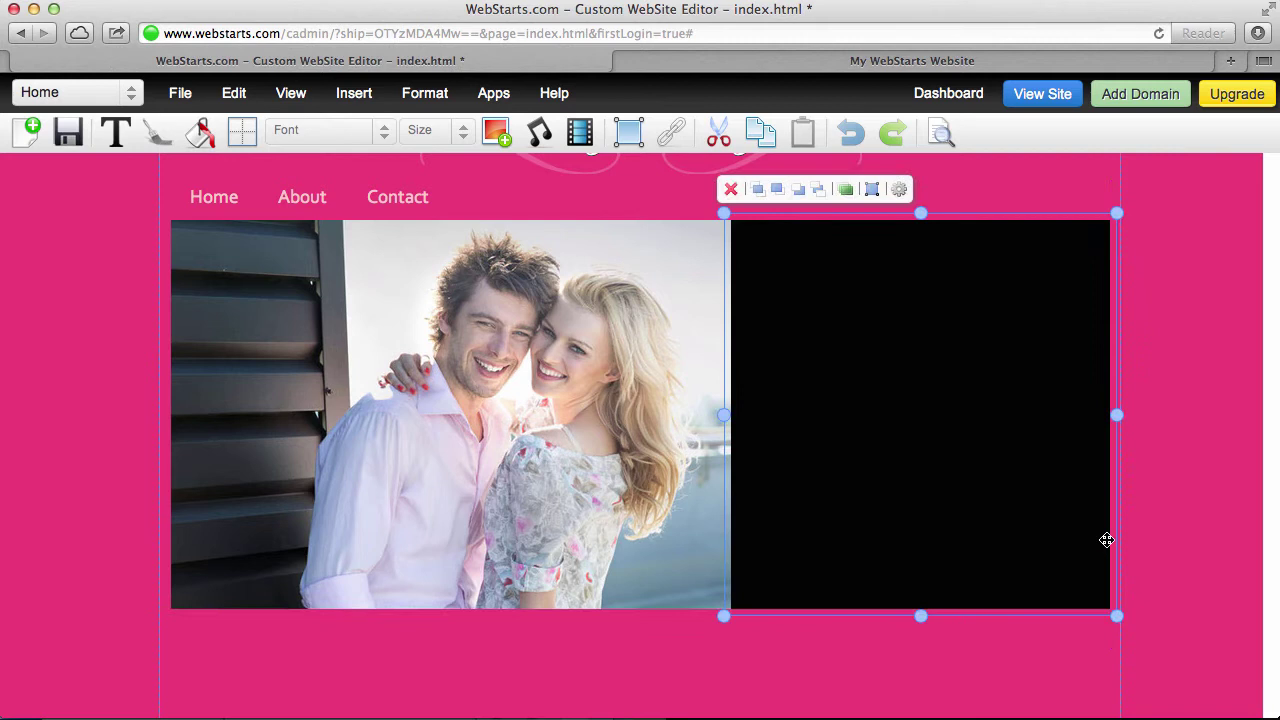
{"action": "left_click", "coordinate": [1133, 533]}
{"action": "left_click", "coordinate": [1012, 508]}
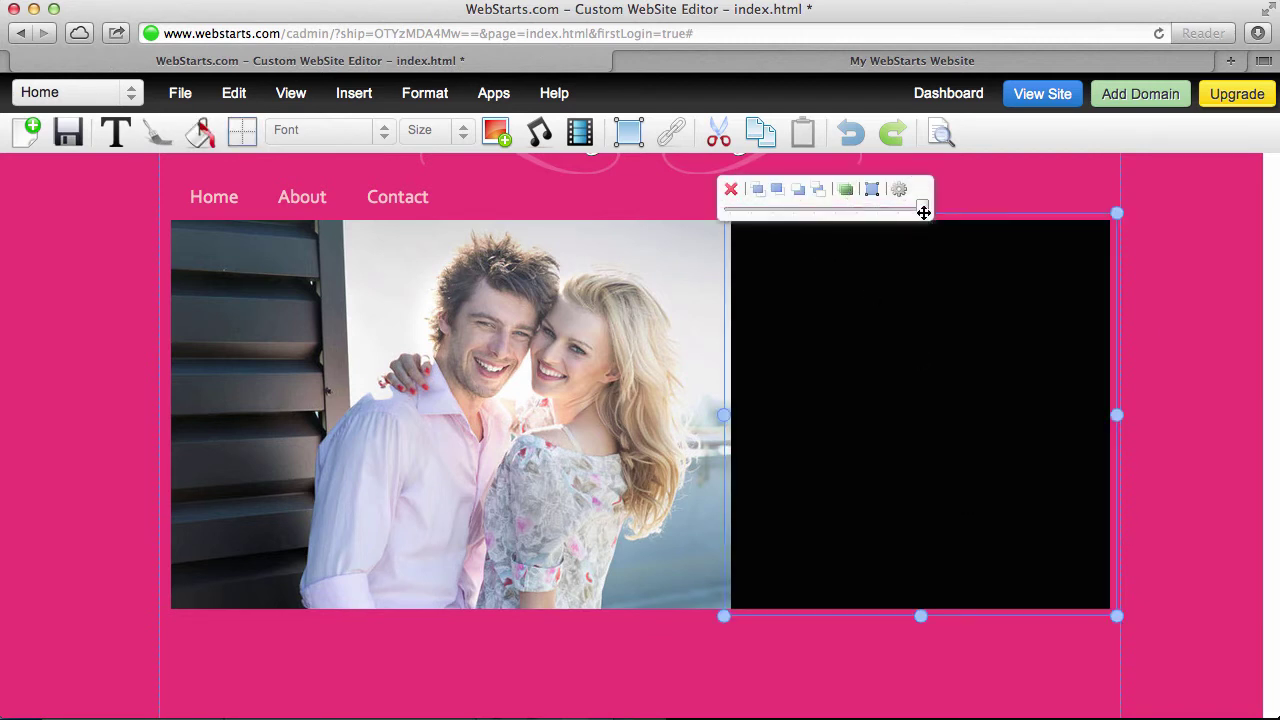
{"action": "left_click_drag", "start_coordinate": [921, 208], "coordinate": [833, 213]}
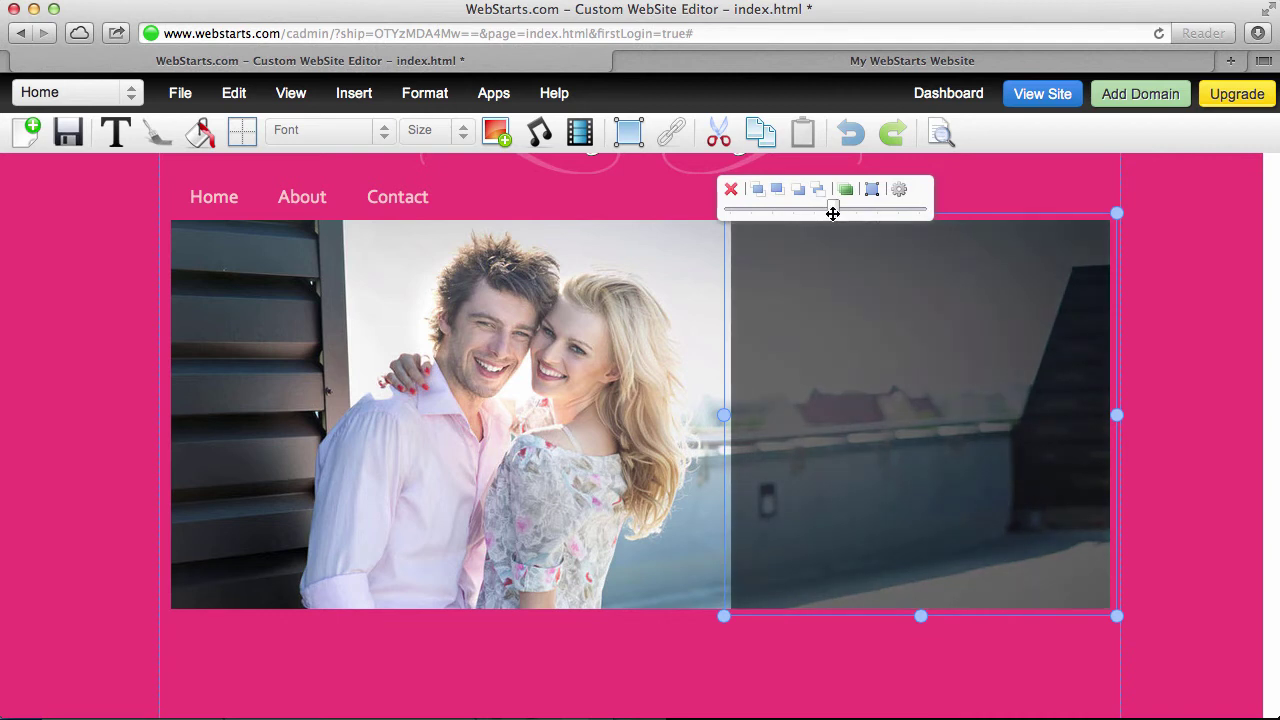
{"action": "left_click", "coordinate": [1176, 266]}
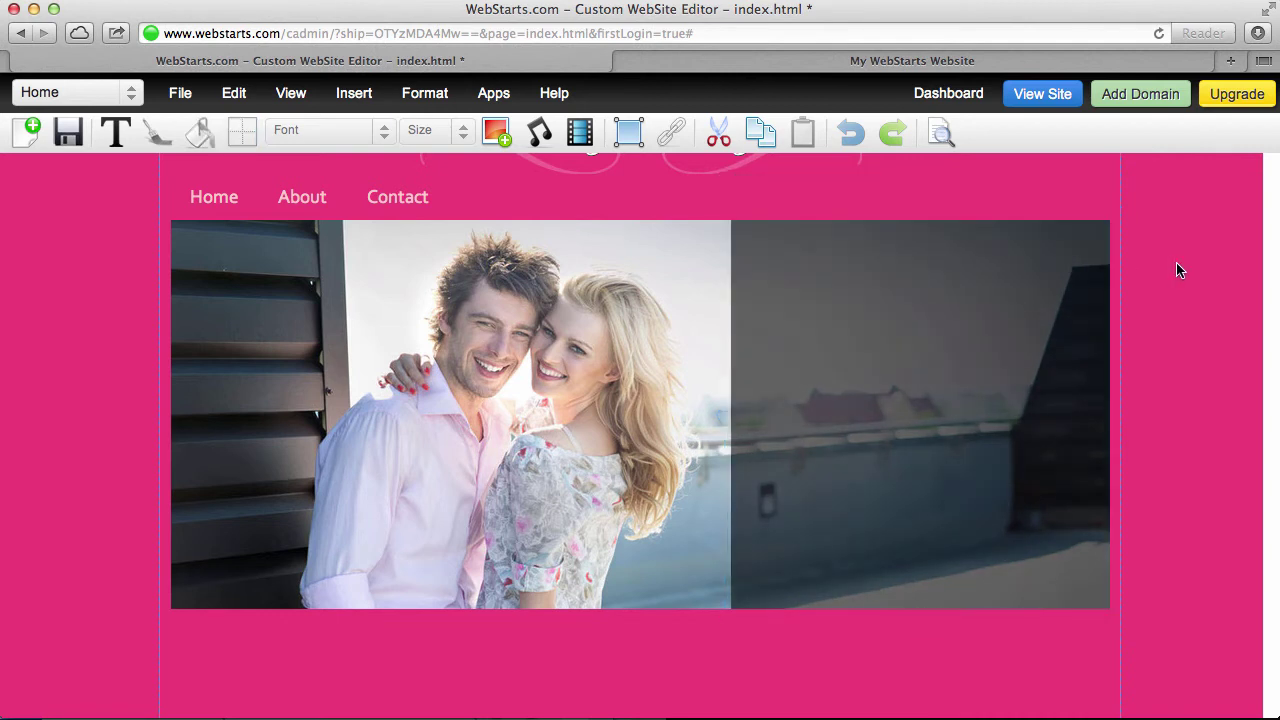
Save the Home page
{"action": "scroll", "coordinate": [1177, 266], "scroll_direction": "up", "scroll_amount": 2}
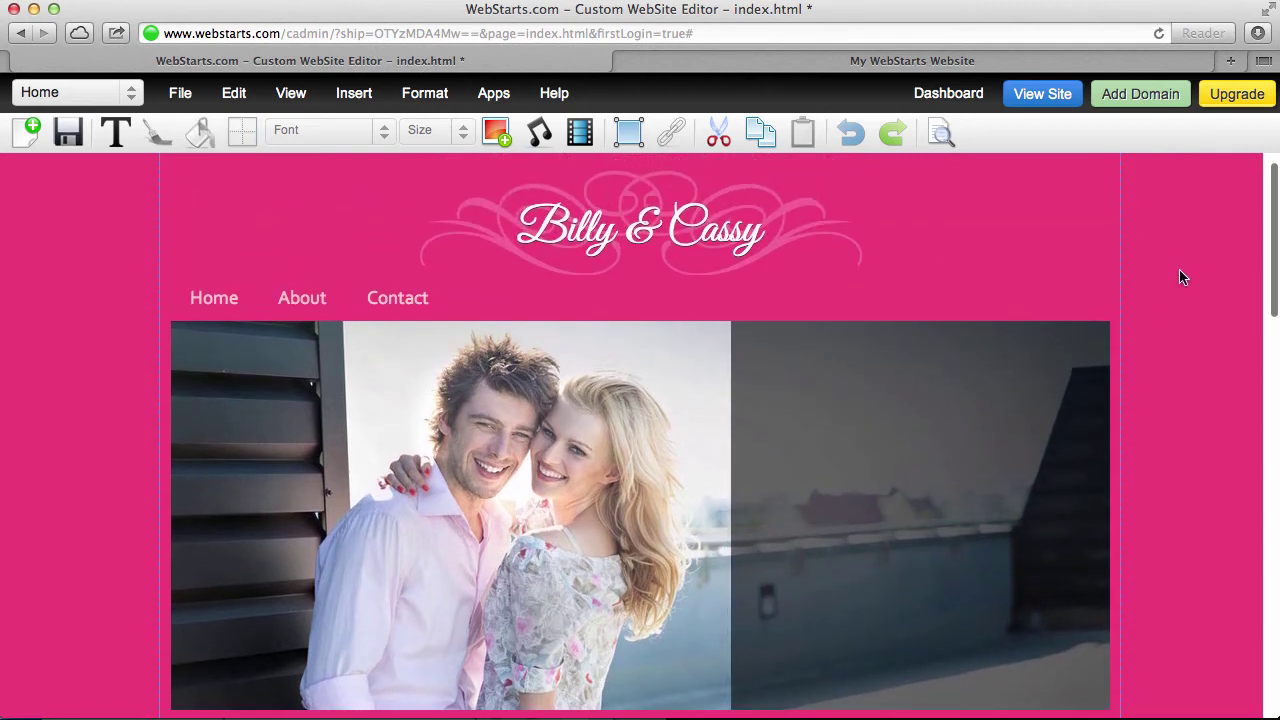
{"action": "left_click", "coordinate": [68, 131]}
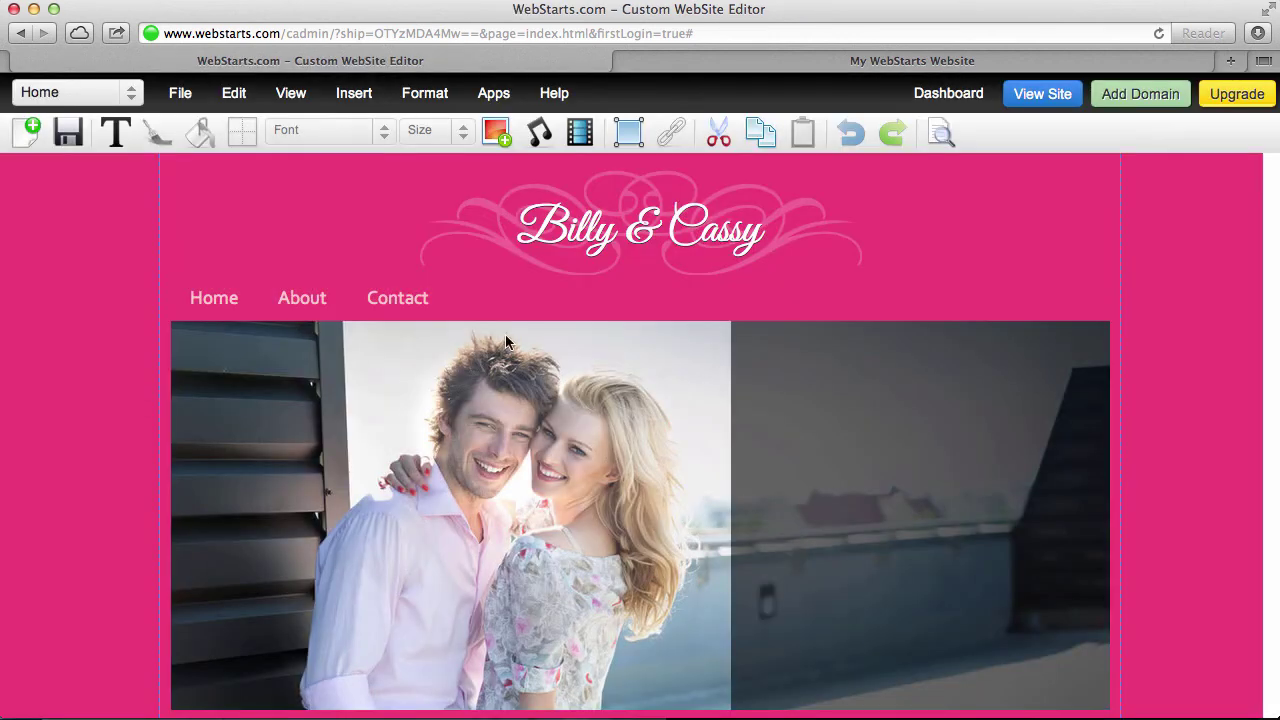
{"action": "scroll", "coordinate": [789, 401], "scroll_direction": "down", "scroll_amount": 1}
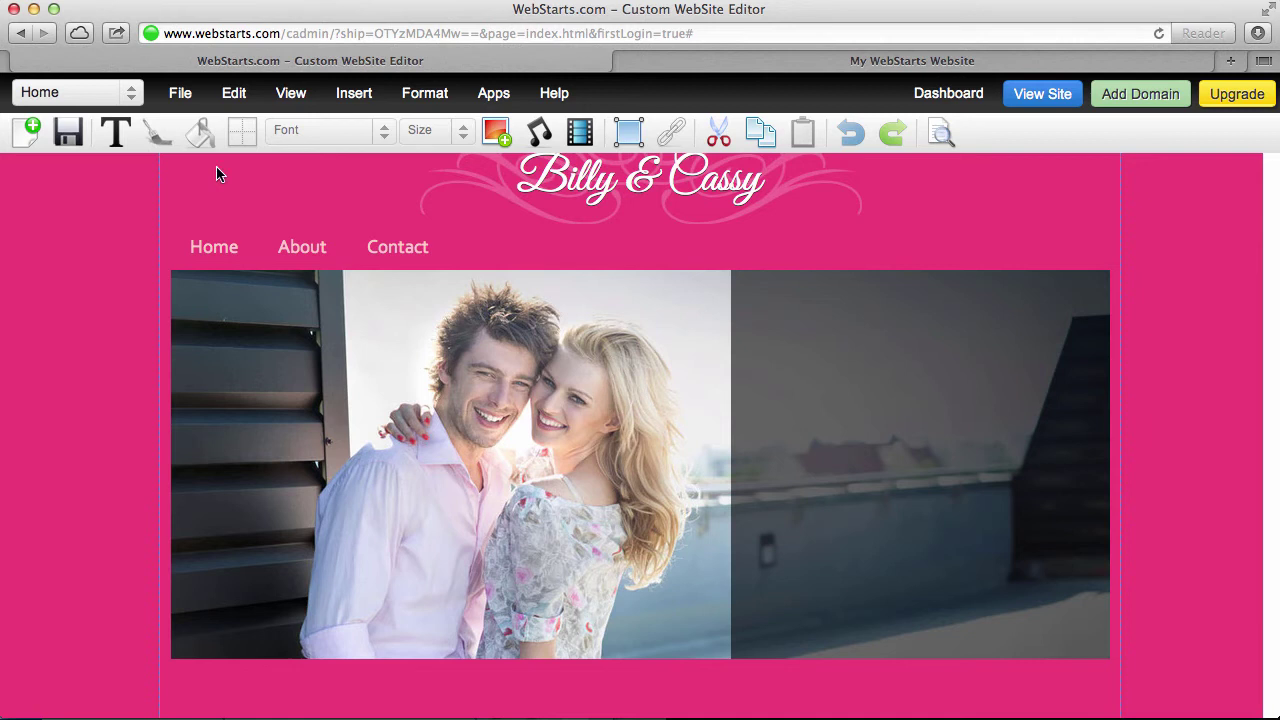
{"action": "scroll", "coordinate": [290, 187], "scroll_direction": "up", "scroll_amount": 1}
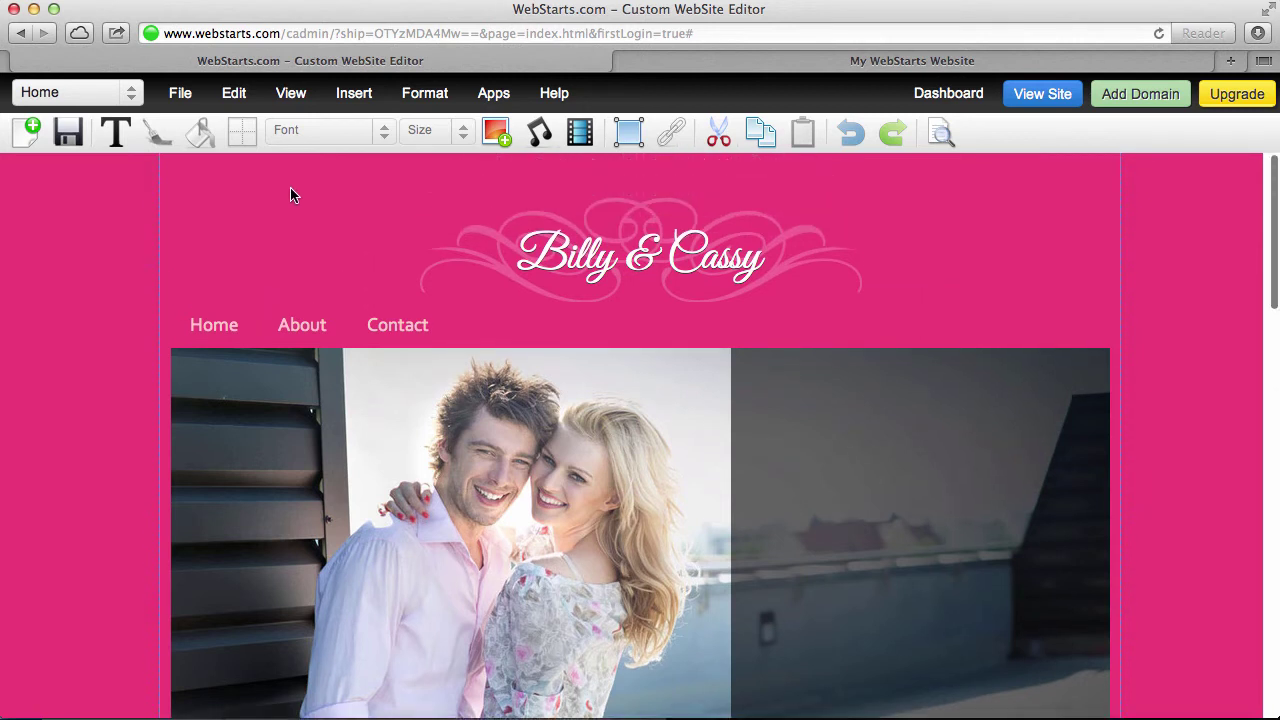
Insert a plain text box on the photo's dark right side with white text
{"action": "left_click", "coordinate": [116, 131]}
{"action": "left_click", "coordinate": [140, 172]}
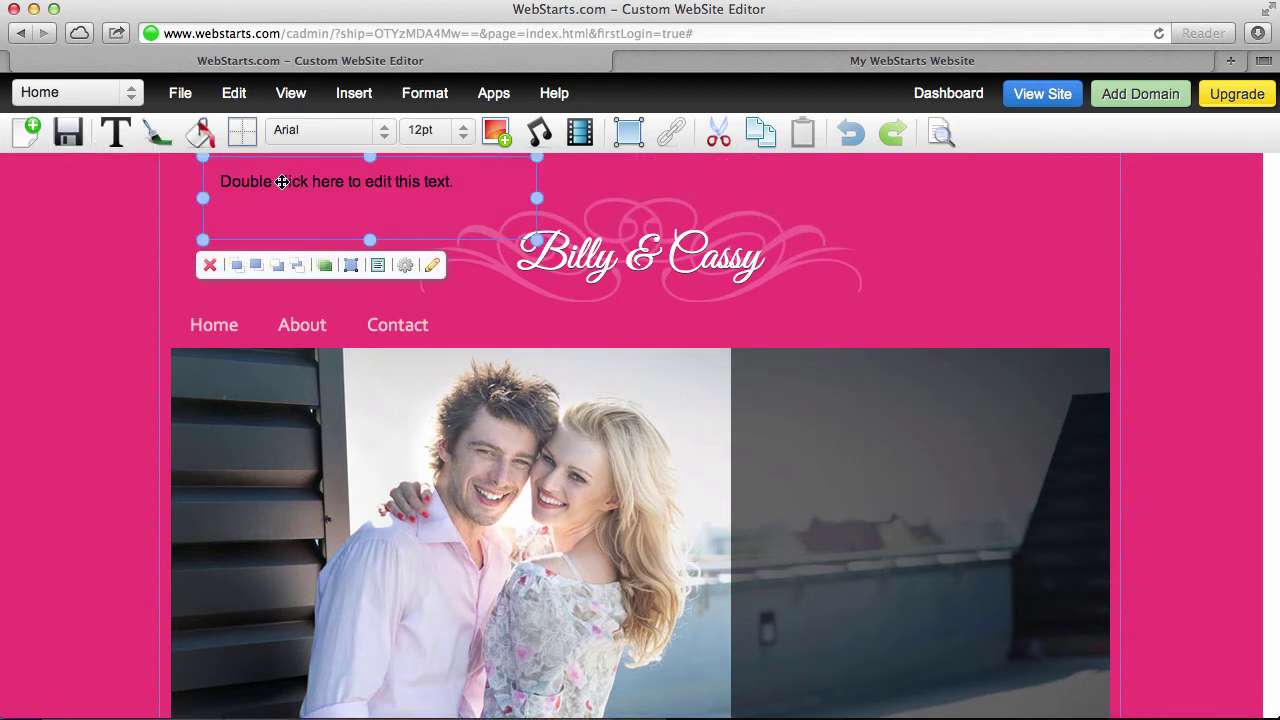
{"action": "mouse_move", "coordinate": [280, 180]}
{"action": "left_mouse_down"}
{"action": "mouse_move", "coordinate": [797, 331]}
{"action": "mouse_move", "coordinate": [849, 393]}
{"action": "left_mouse_up"}
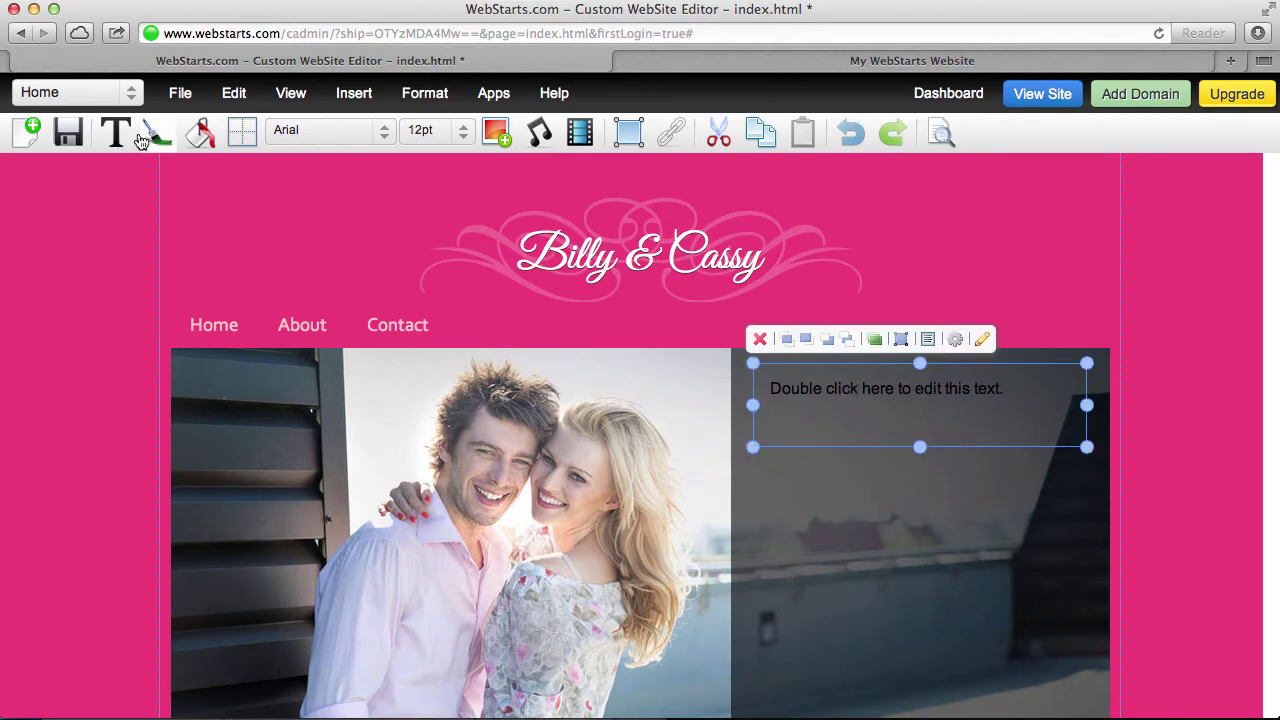
{"action": "left_click", "coordinate": [156, 131]}
{"action": "left_click", "coordinate": [326, 176]}
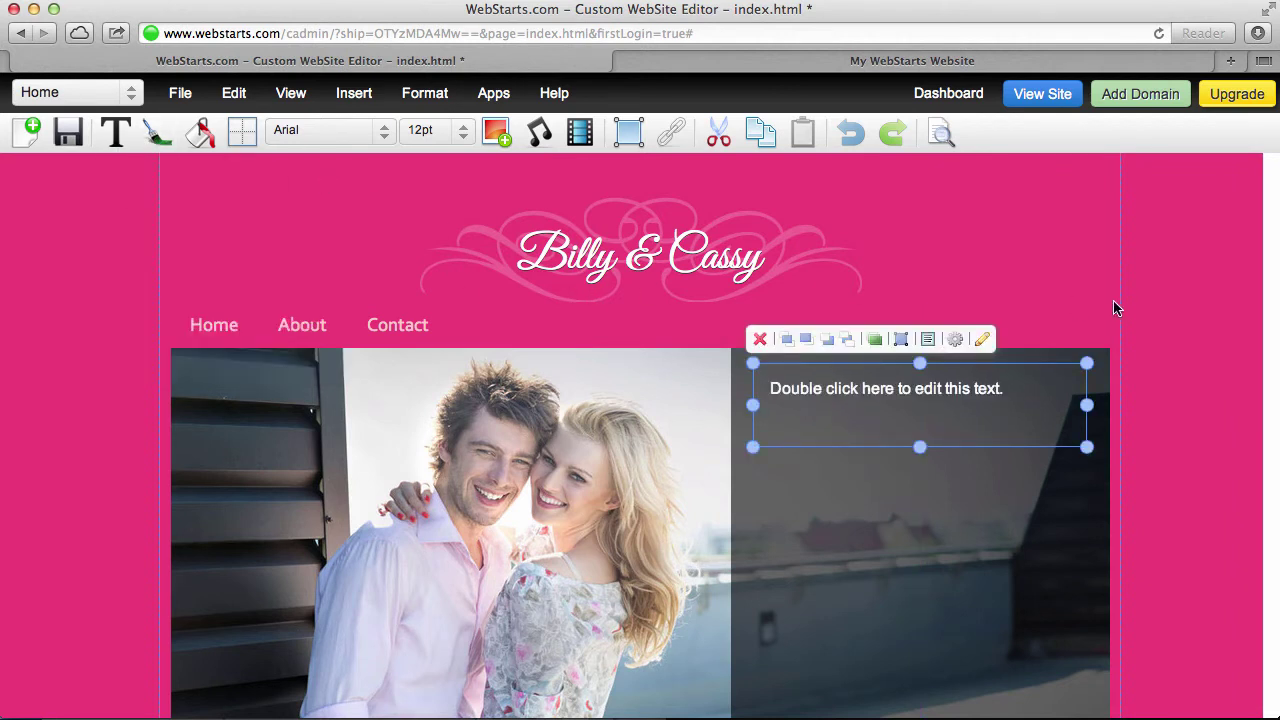
{"action": "left_click", "coordinate": [1191, 316]}
Replace the placeholder with the invitation: wedding date, Grand Hotel & Resort, times, Please RSVP
{"action": "left_click", "coordinate": [1023, 407]}
{"action": "left_click", "coordinate": [1021, 404]}
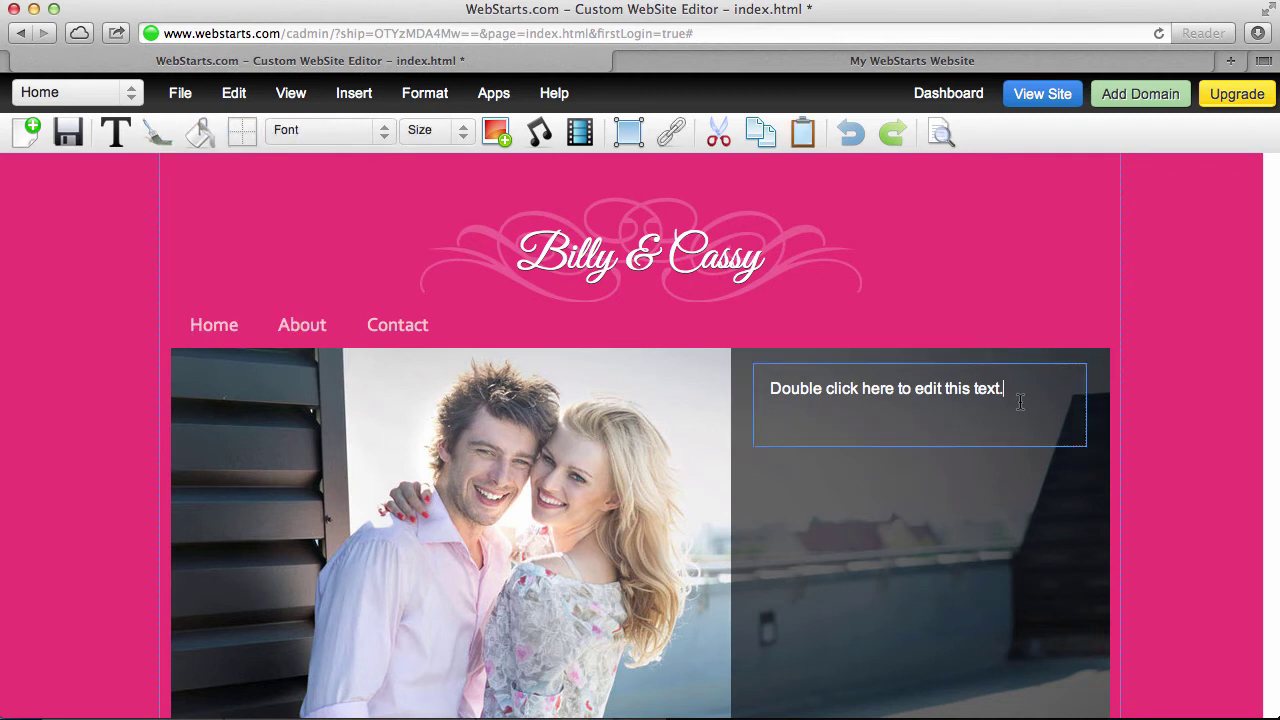
{"action": "left_click_drag", "start_coordinate": [1030, 399], "coordinate": [658, 375]}
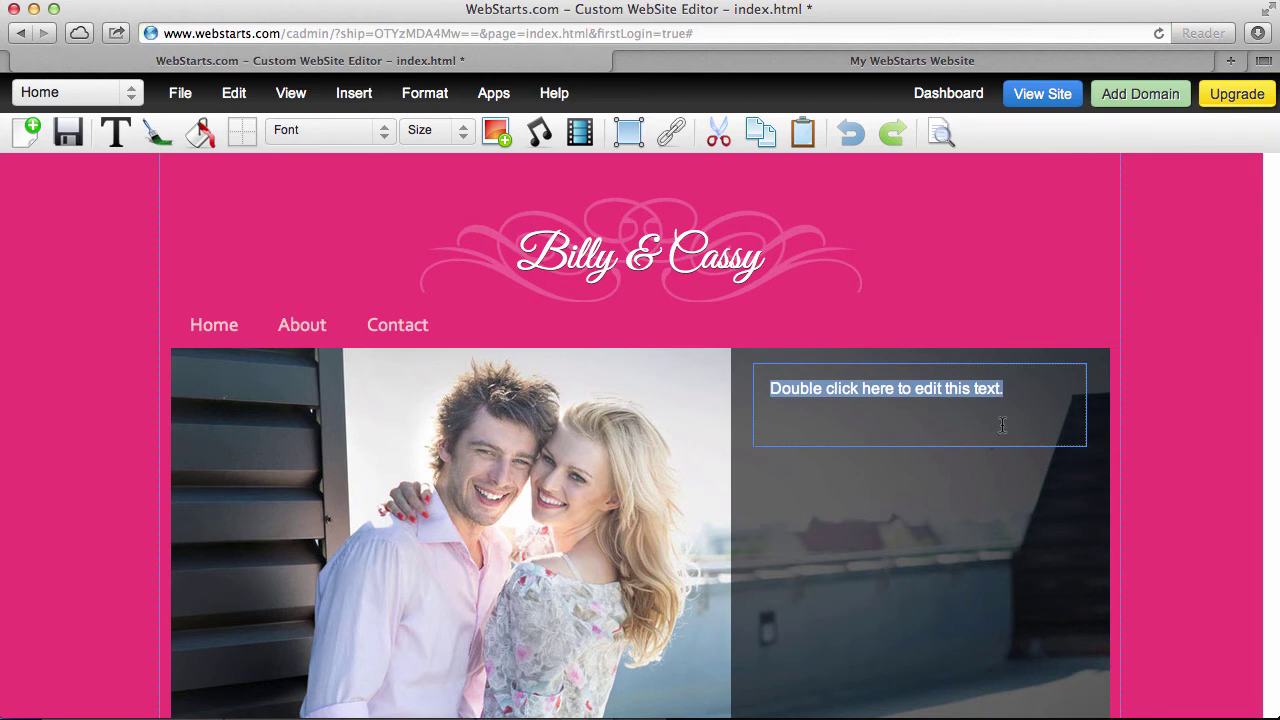
{"action": "type", "text": "The pleasure of your"}
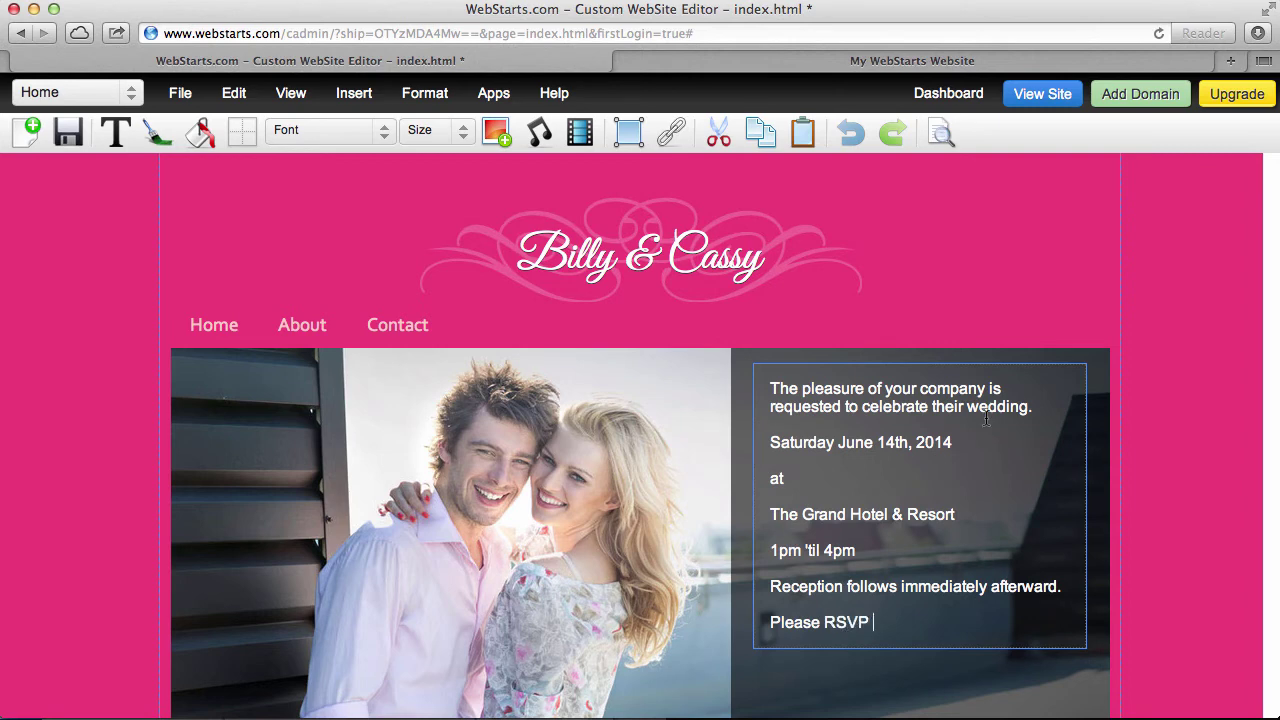
{"action": "left_click_drag", "start_coordinate": [888, 627], "coordinate": [765, 381]}
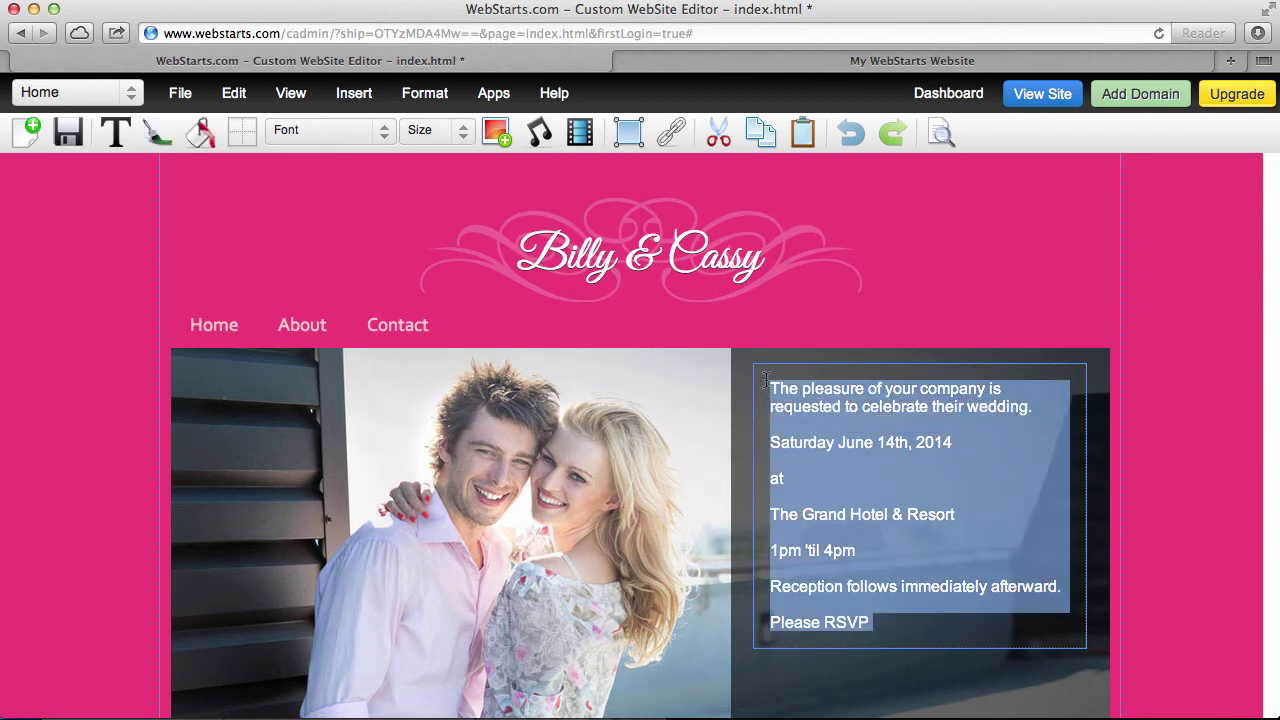
Center-align the invitation text
{"action": "left_click", "coordinate": [403, 100]}
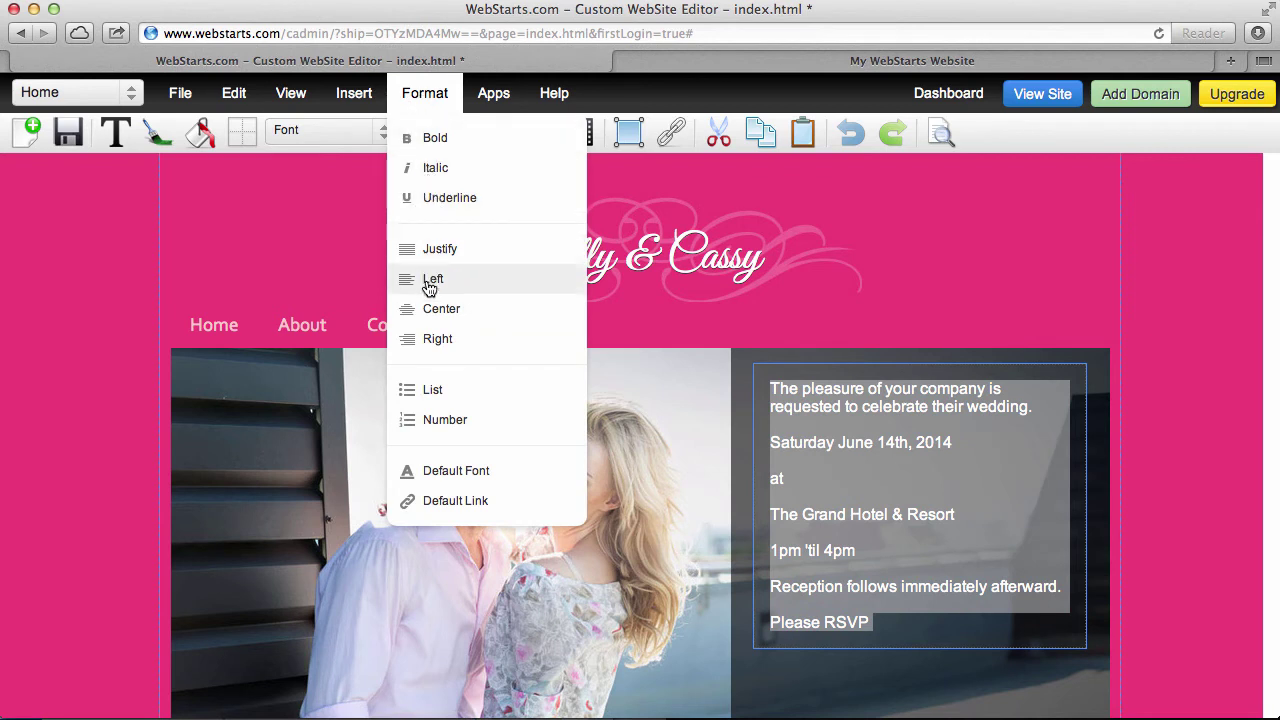
{"action": "left_click", "coordinate": [441, 320]}
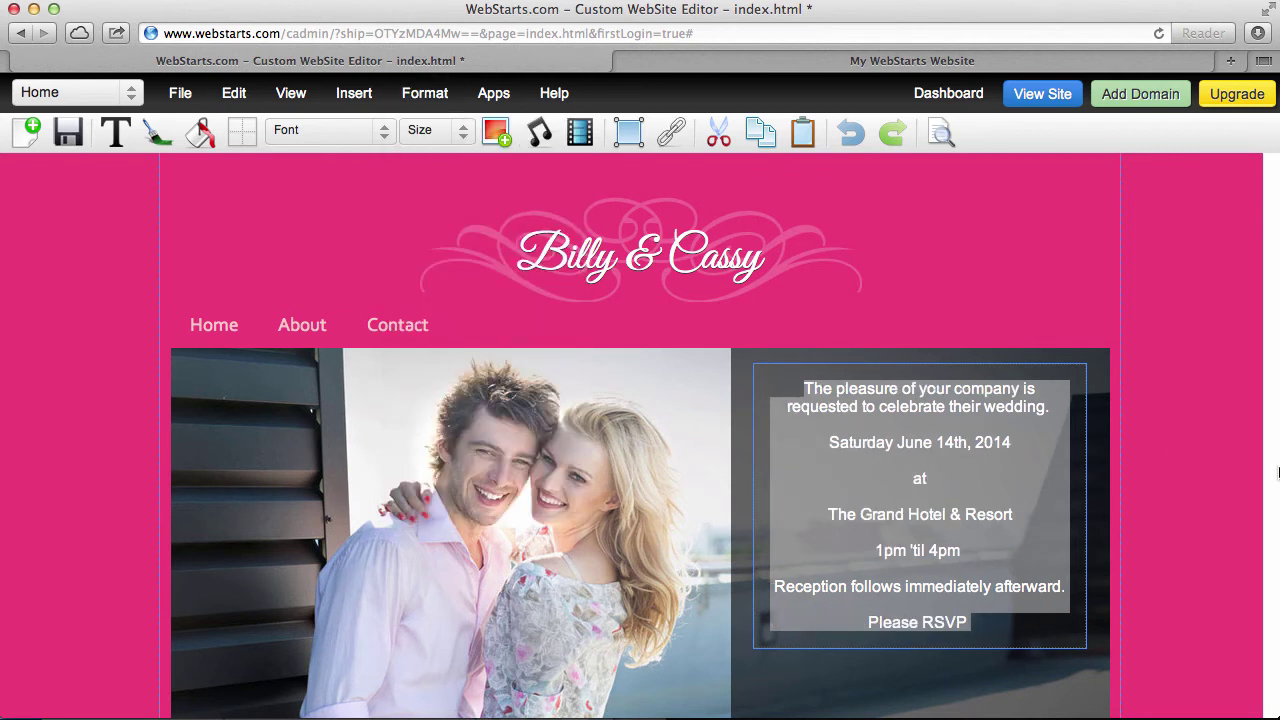
{"action": "left_click", "coordinate": [1076, 501]}
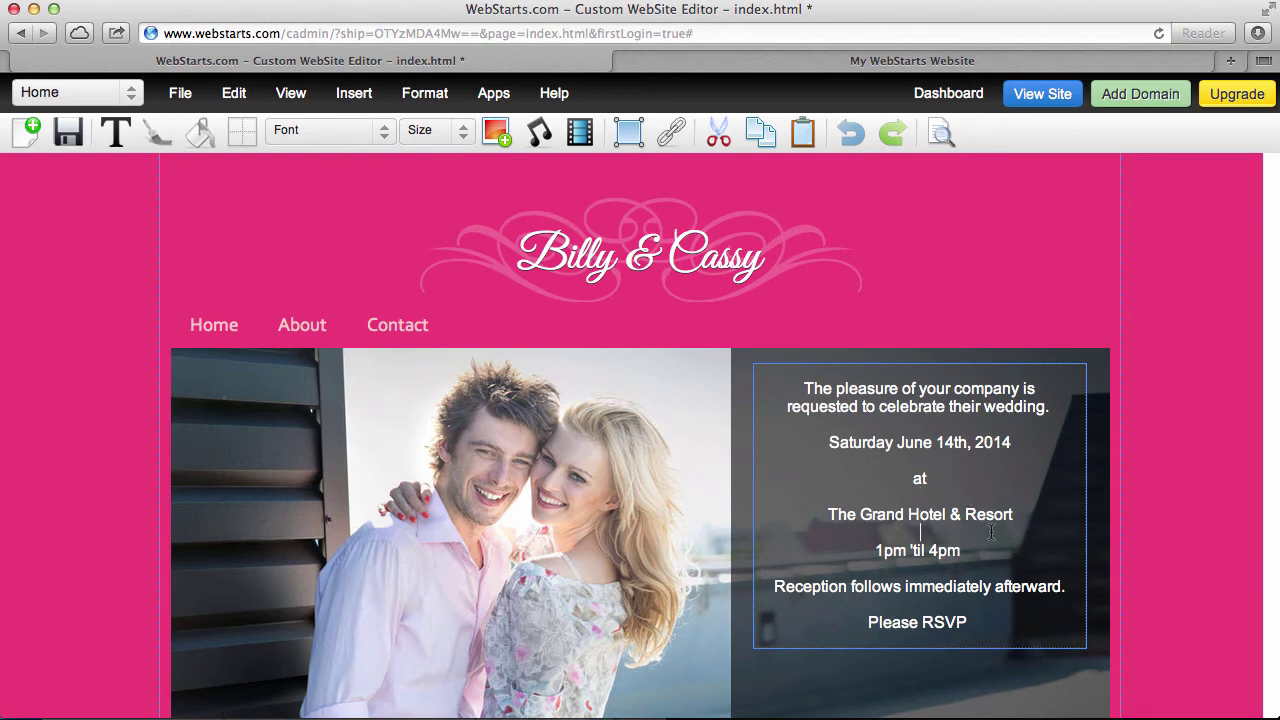
Set the invitation text size to 14pt after trying 16pt
{"action": "key", "text": "super+a"}
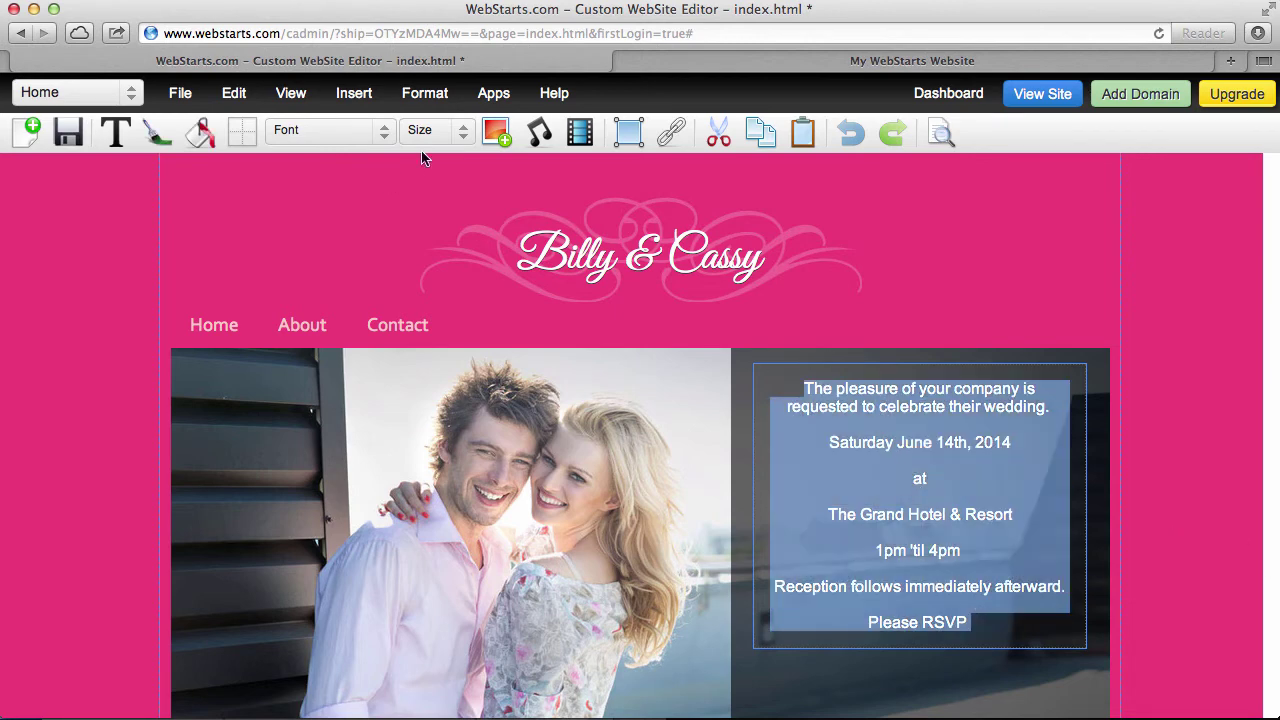
{"action": "left_click", "coordinate": [432, 130]}
{"action": "left_click", "coordinate": [428, 249]}
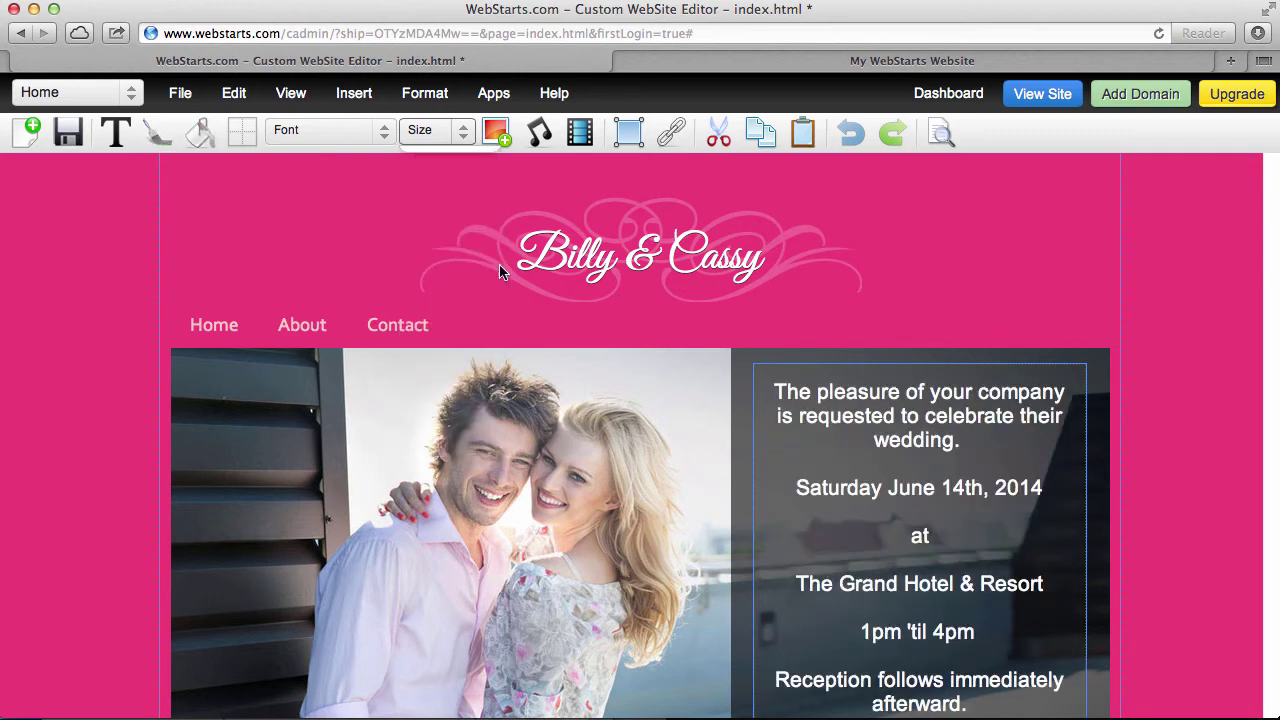
{"action": "scroll", "coordinate": [943, 334], "scroll_direction": "down", "scroll_amount": 2}
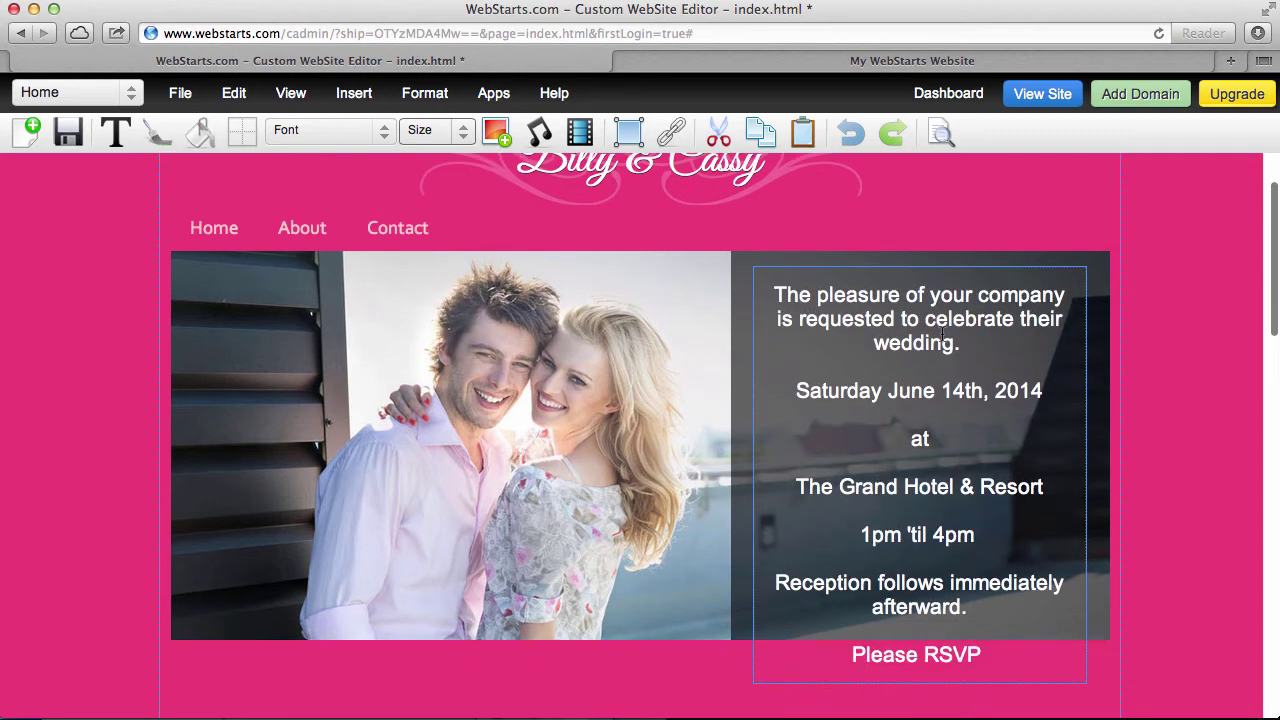
{"action": "left_click", "coordinate": [450, 132]}
{"action": "left_click", "coordinate": [436, 228]}
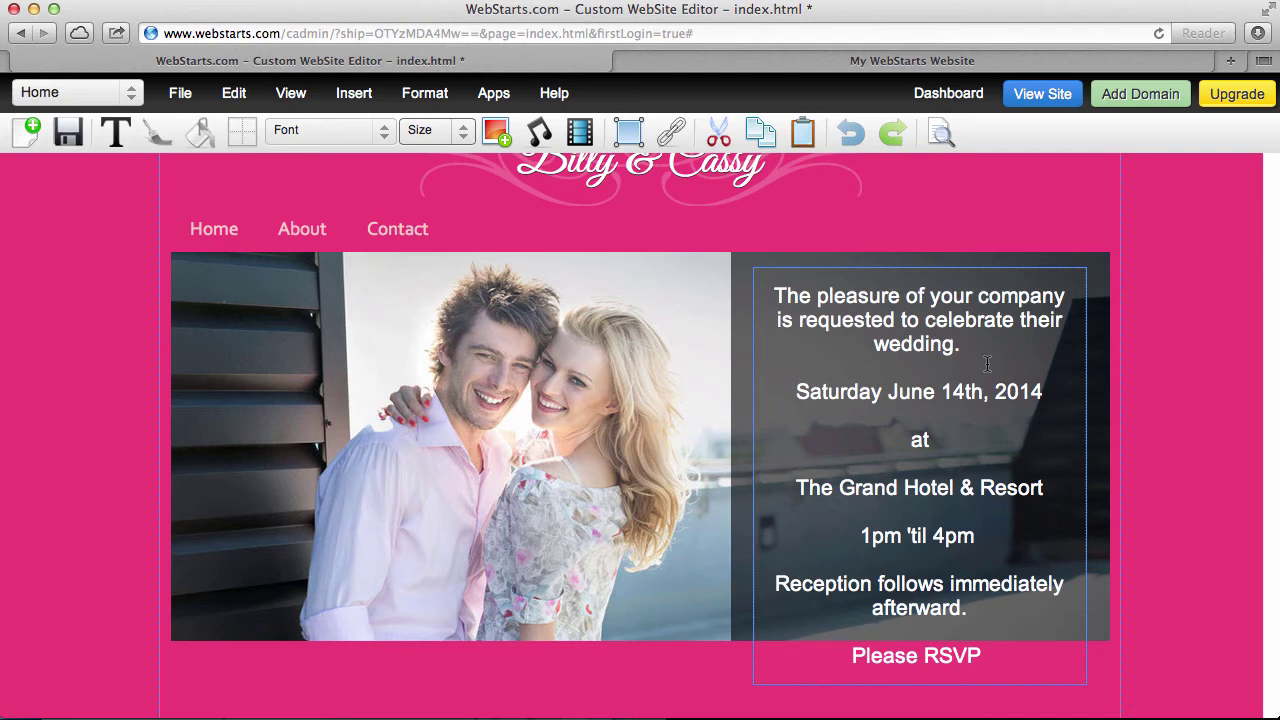
{"action": "left_click_drag", "start_coordinate": [988, 655], "coordinate": [746, 287]}
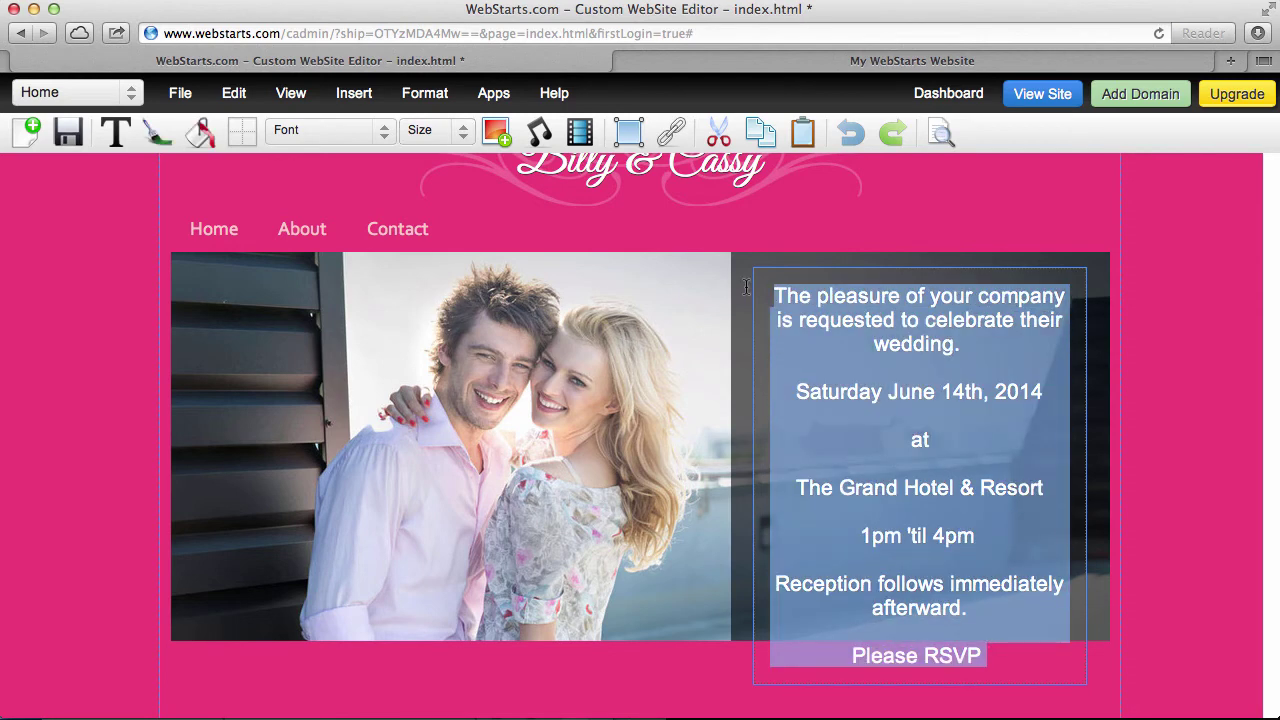
{"action": "left_click", "coordinate": [440, 130]}
{"action": "left_click", "coordinate": [430, 211]}
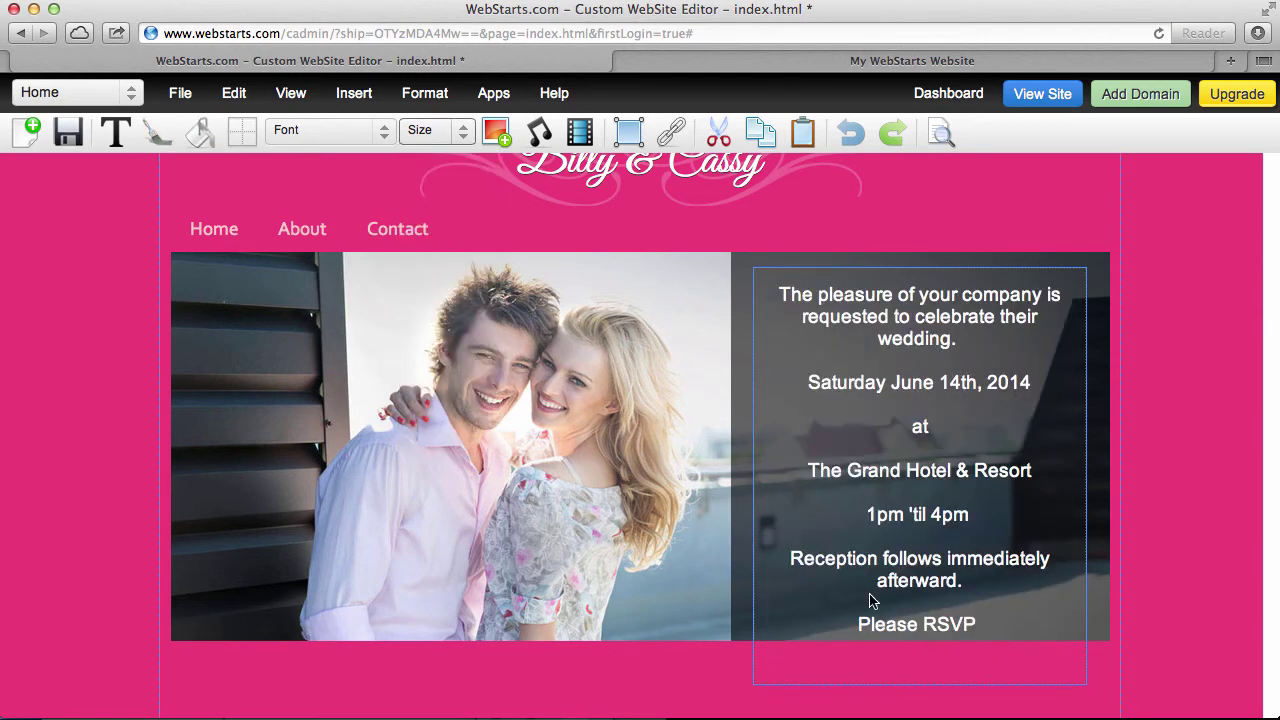
{"action": "left_click", "coordinate": [975, 565]}
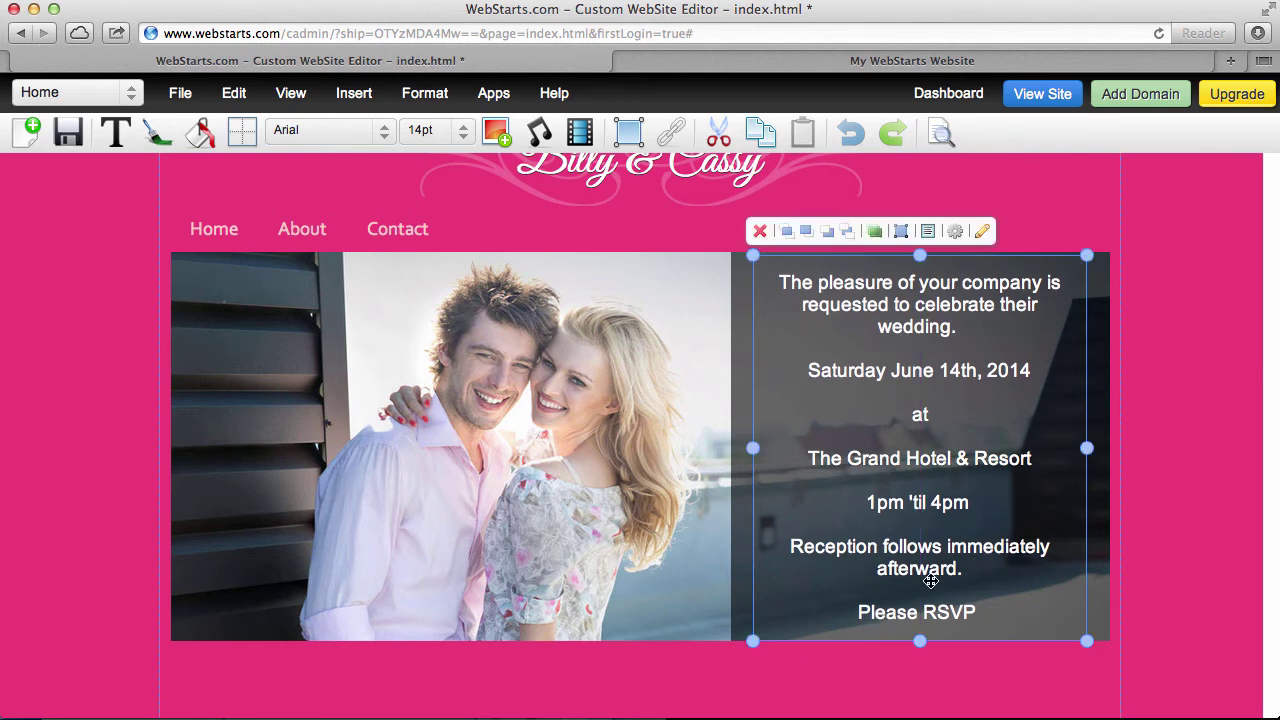
{"action": "left_click", "coordinate": [930, 580]}
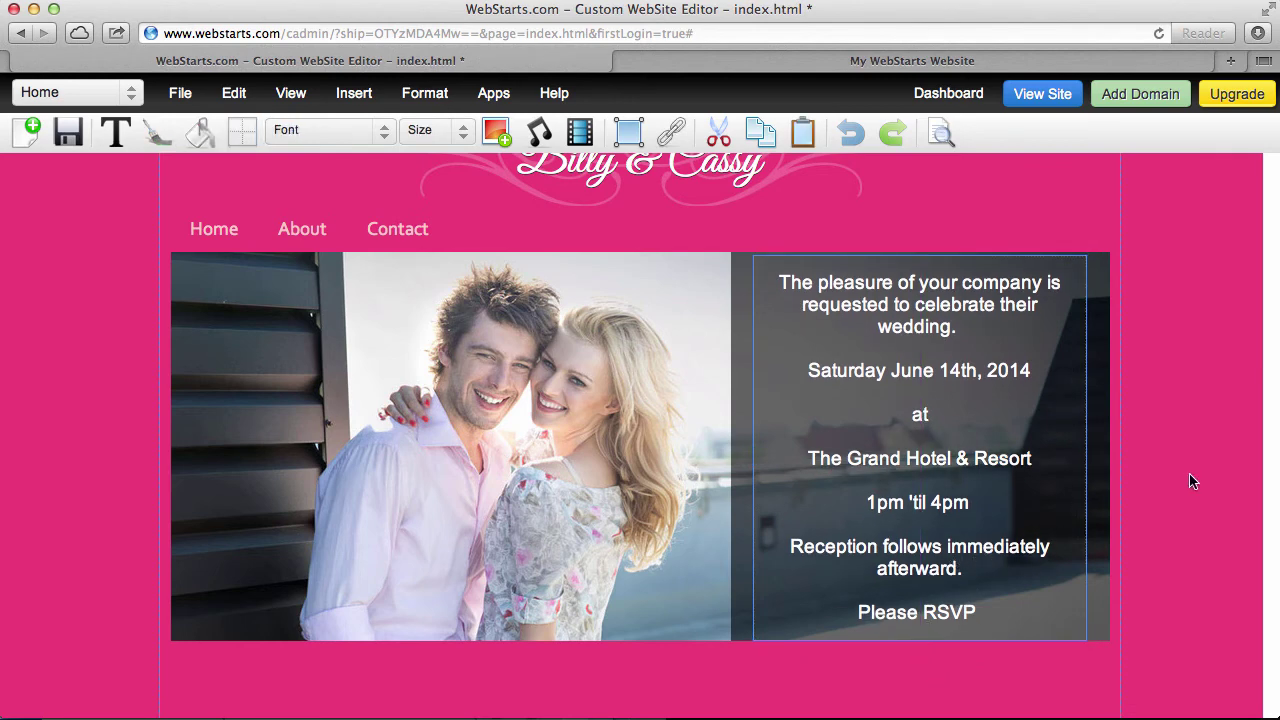
{"action": "scroll", "coordinate": [1165, 491], "scroll_direction": "up", "scroll_amount": 3}
{"action": "scroll", "coordinate": [1163, 493], "scroll_direction": "up", "scroll_amount": 1}
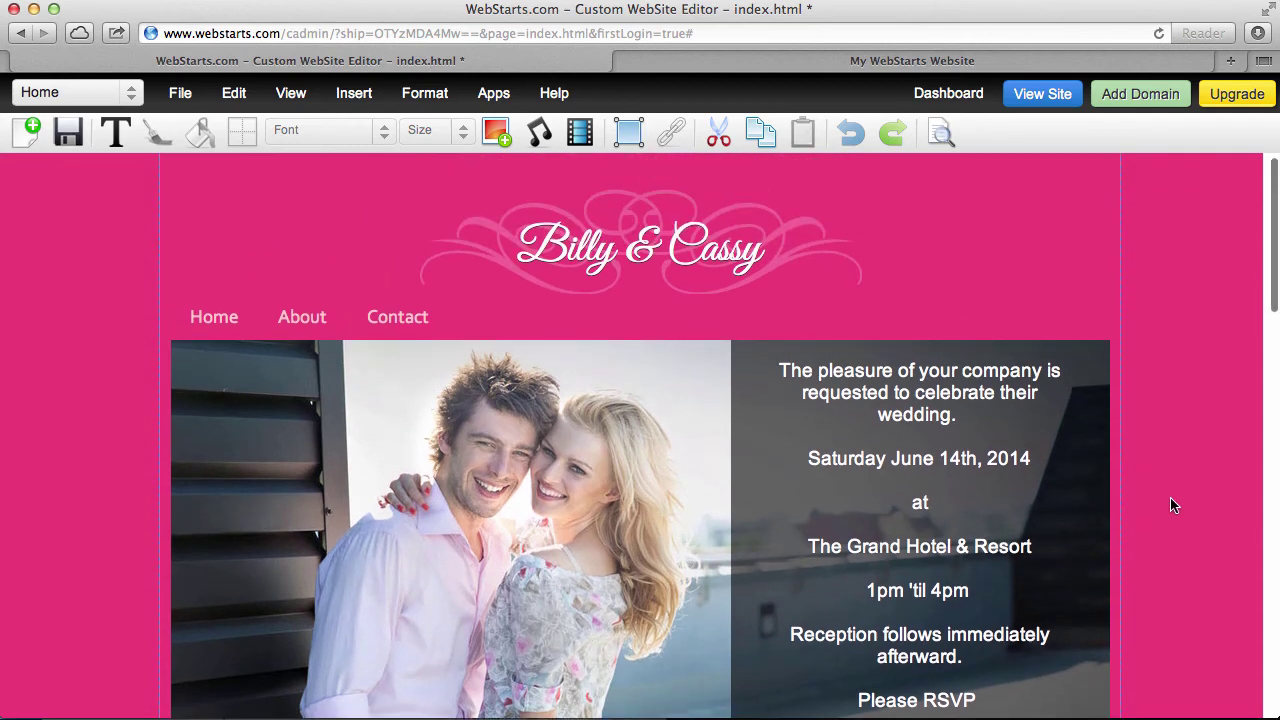
Delete the invitation's opening 'pleasure of your company' paragraph
{"action": "left_click", "coordinate": [738, 258]}
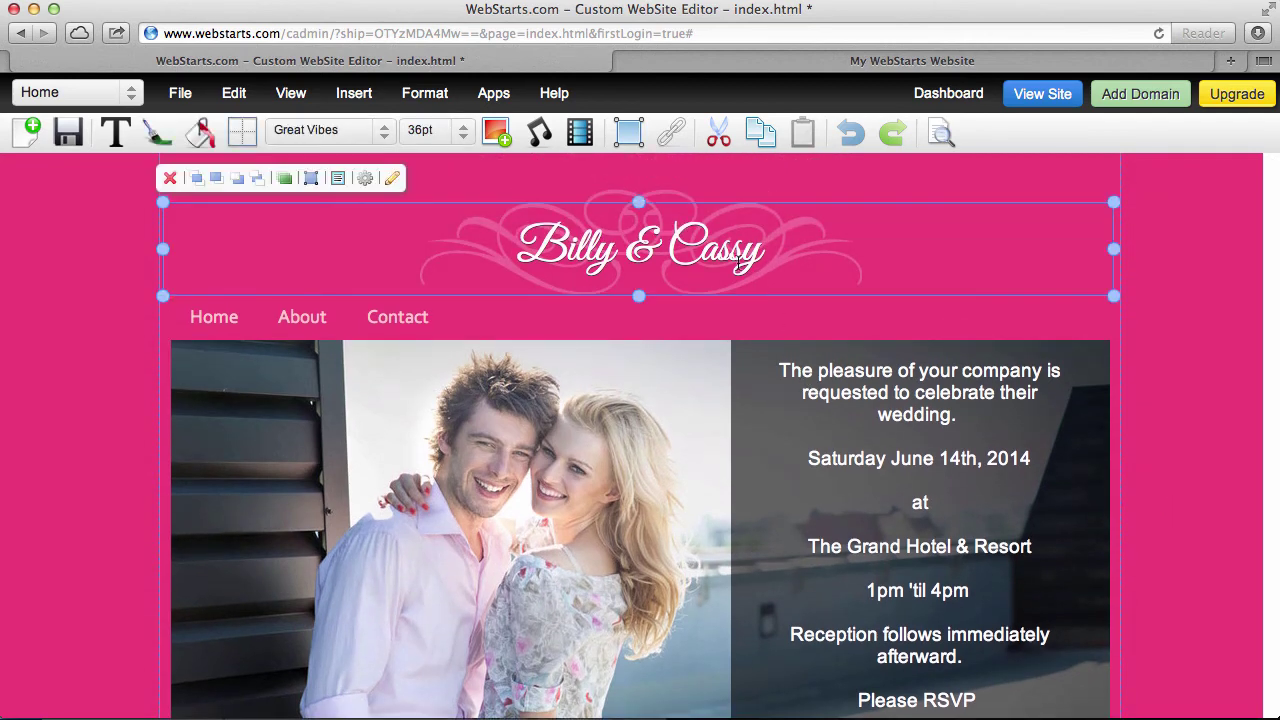
{"action": "left_click", "coordinate": [945, 92]}
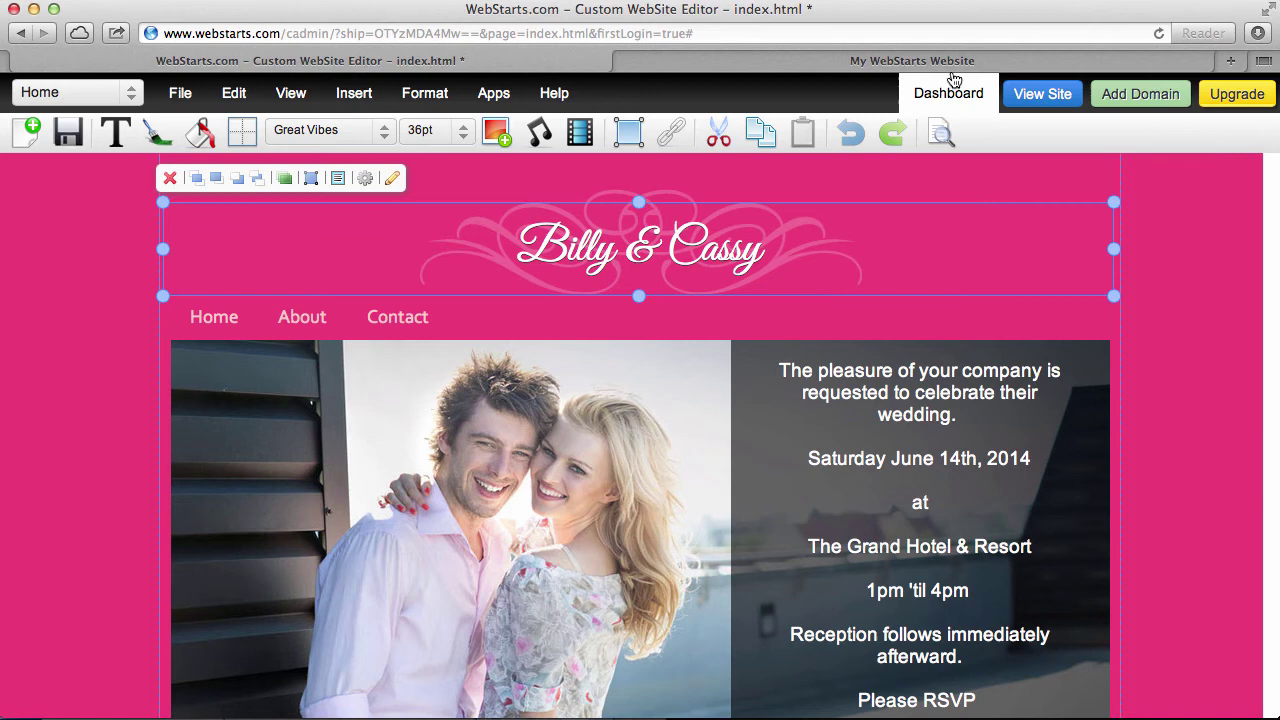
{"action": "left_click", "coordinate": [963, 393]}
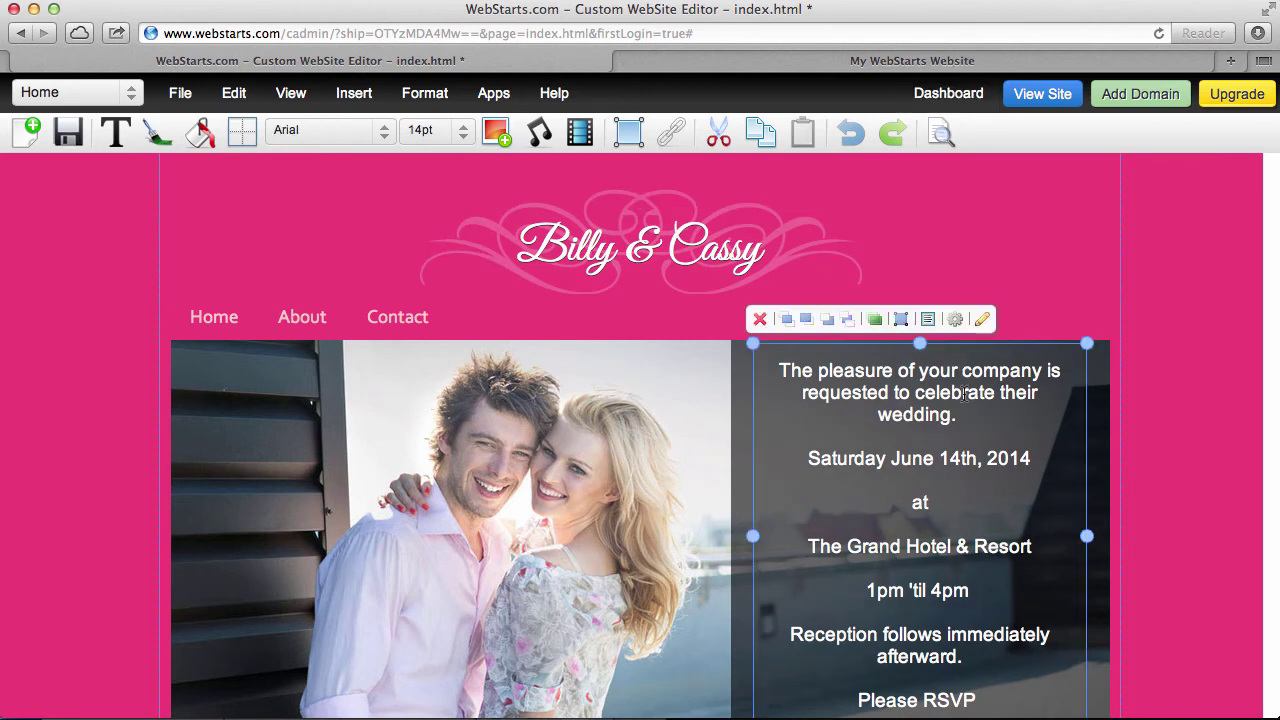
{"action": "double_click", "coordinate": [965, 397]}
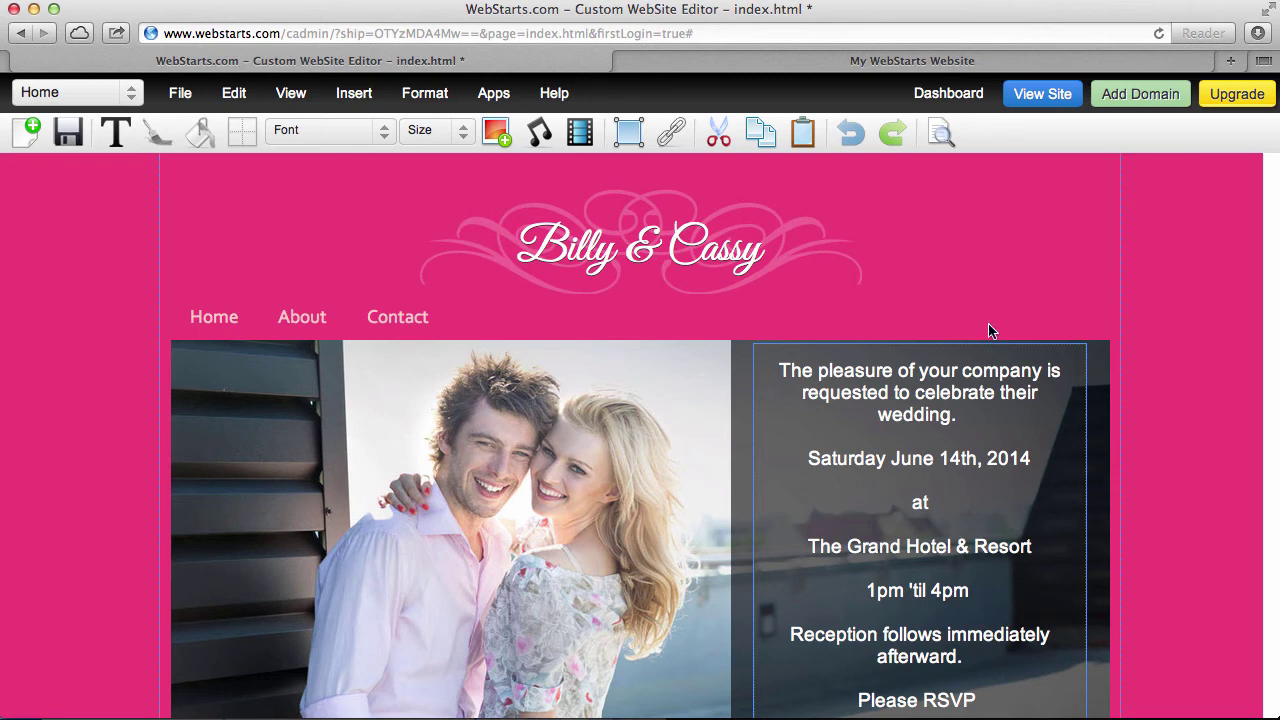
{"action": "left_click_drag", "start_coordinate": [972, 397], "coordinate": [757, 375]}
{"action": "key", "text": "BackSpace"}
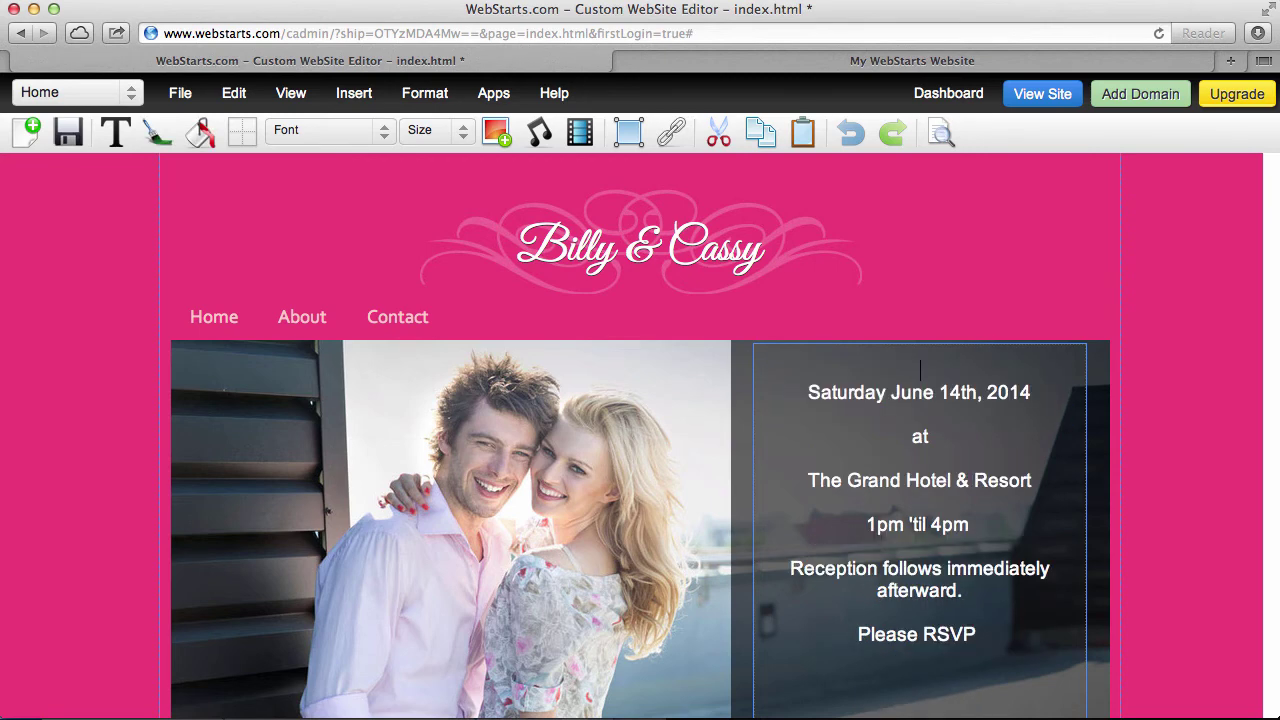
{"action": "left_click", "coordinate": [1184, 366]}
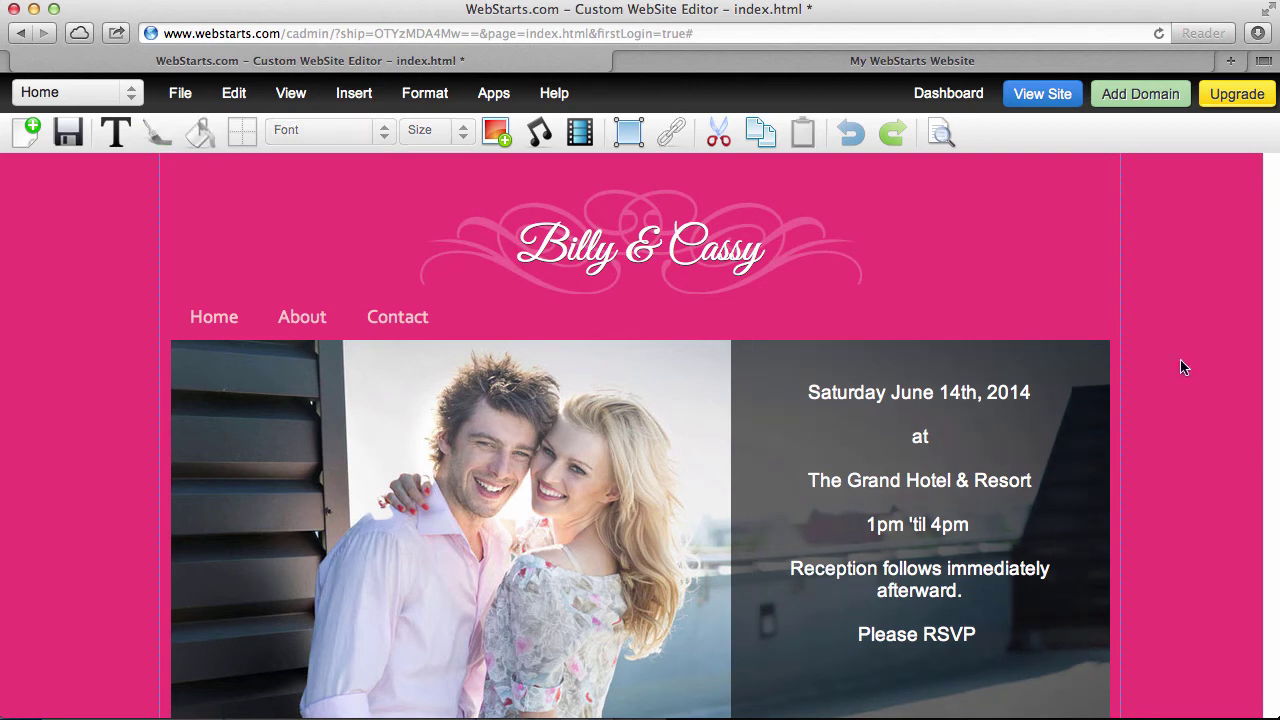
Shorten the invitation box from the bottom and nudge it slightly down
{"action": "left_click", "coordinate": [998, 402]}
{"action": "scroll", "coordinate": [939, 517], "scroll_direction": "down", "scroll_amount": 3}
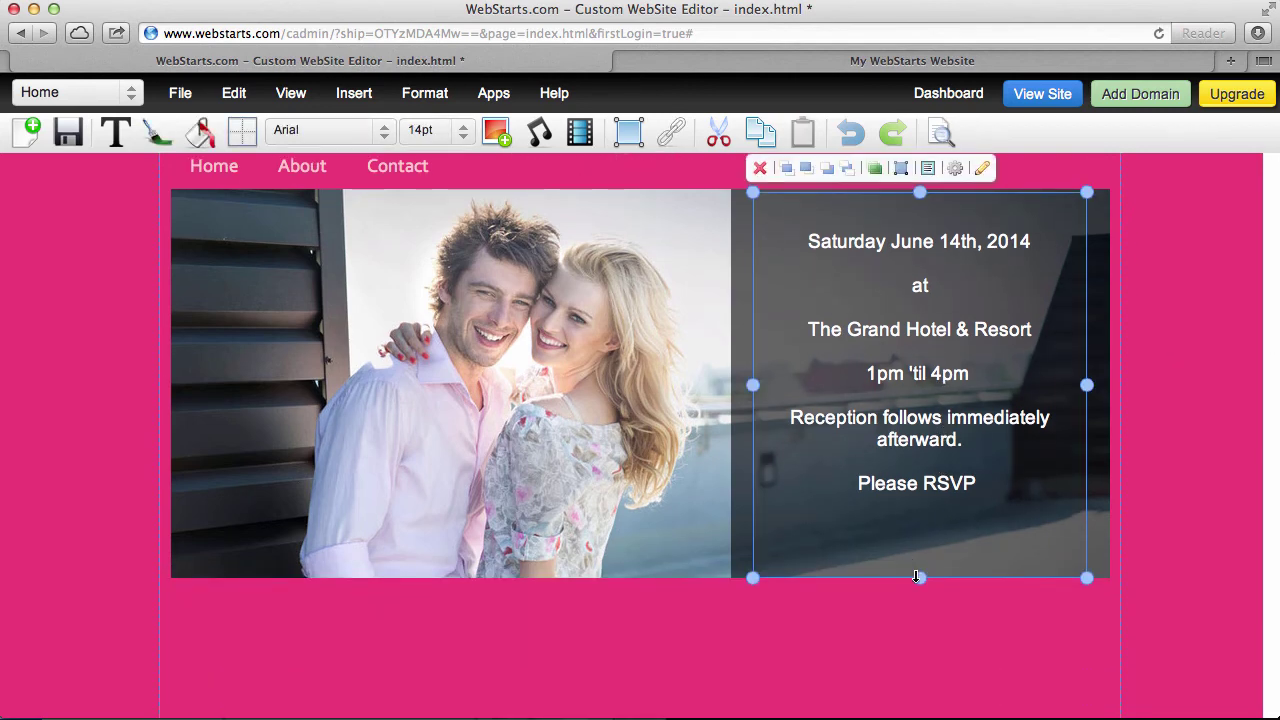
{"action": "left_click_drag", "start_coordinate": [920, 578], "coordinate": [918, 553]}
{"action": "left_click_drag", "start_coordinate": [904, 375], "coordinate": [904, 386]}
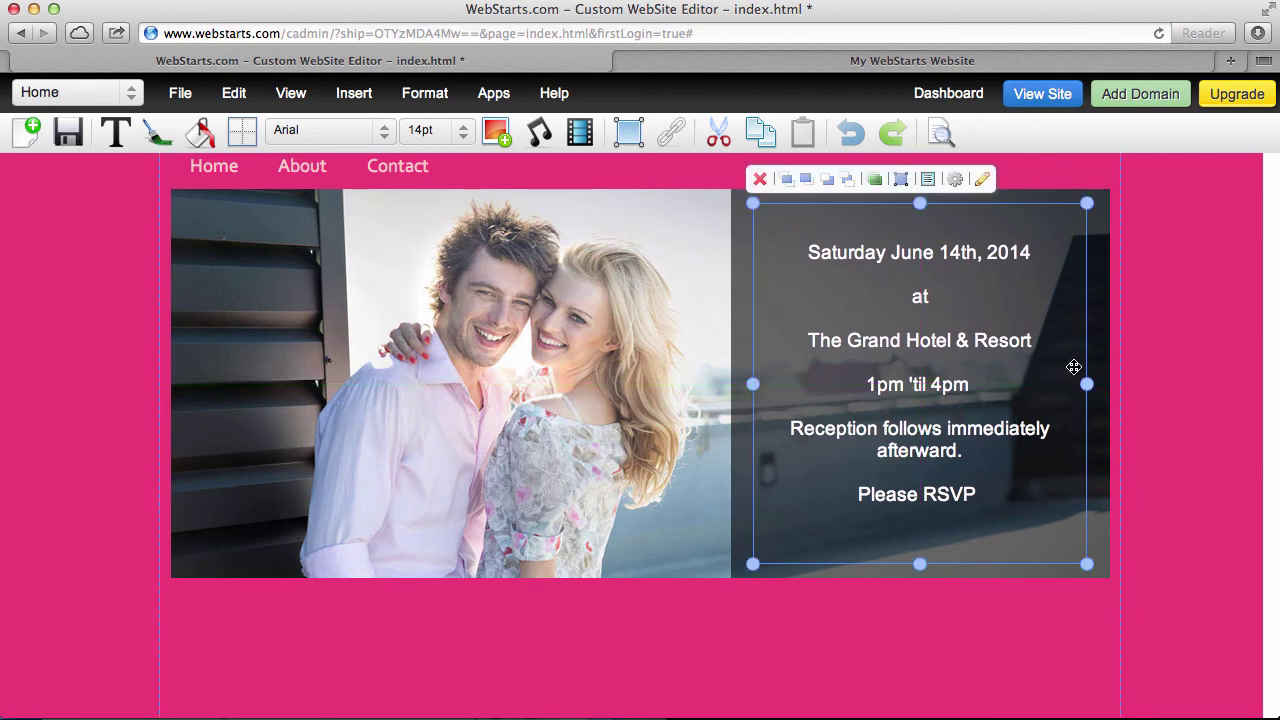
{"action": "left_click", "coordinate": [1142, 347]}
{"action": "scroll", "coordinate": [1154, 350], "scroll_direction": "up", "scroll_amount": 3}
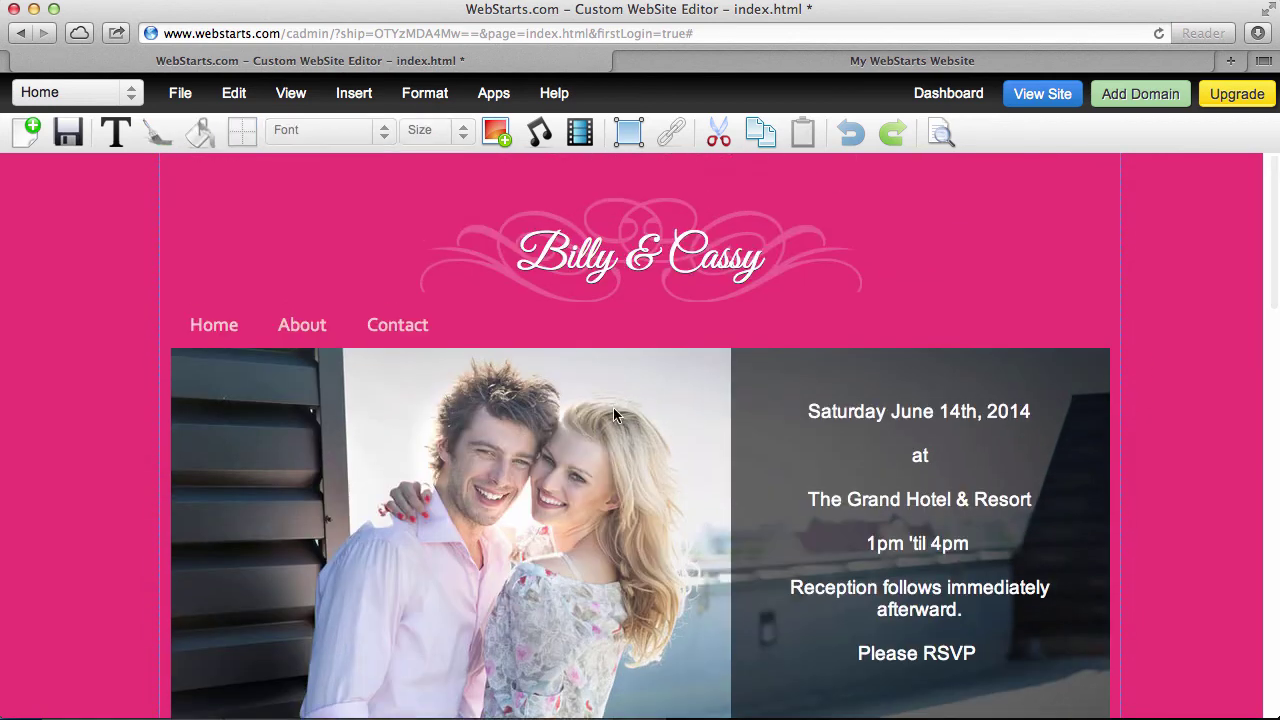
{"action": "left_click", "coordinate": [614, 266]}
Nudge the title up slightly and add a new plain text box below it
{"action": "left_click_drag", "start_coordinate": [650, 266], "coordinate": [651, 262]}
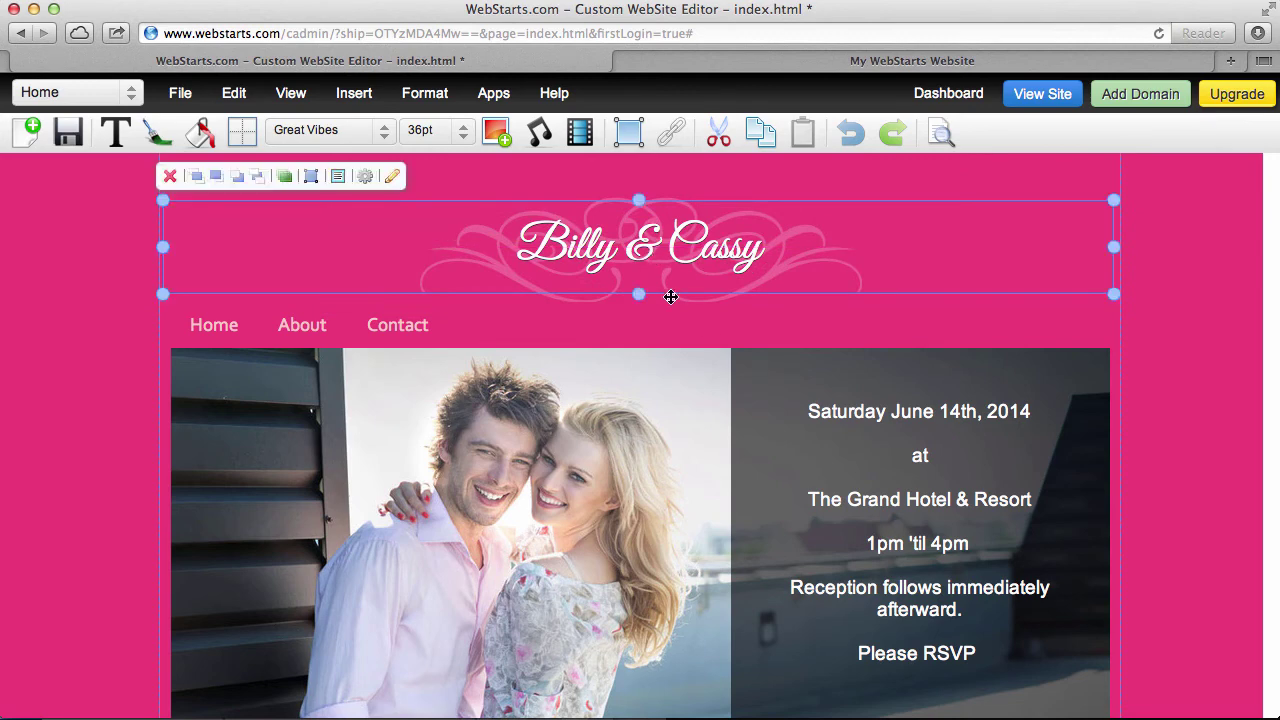
{"action": "left_click", "coordinate": [118, 133]}
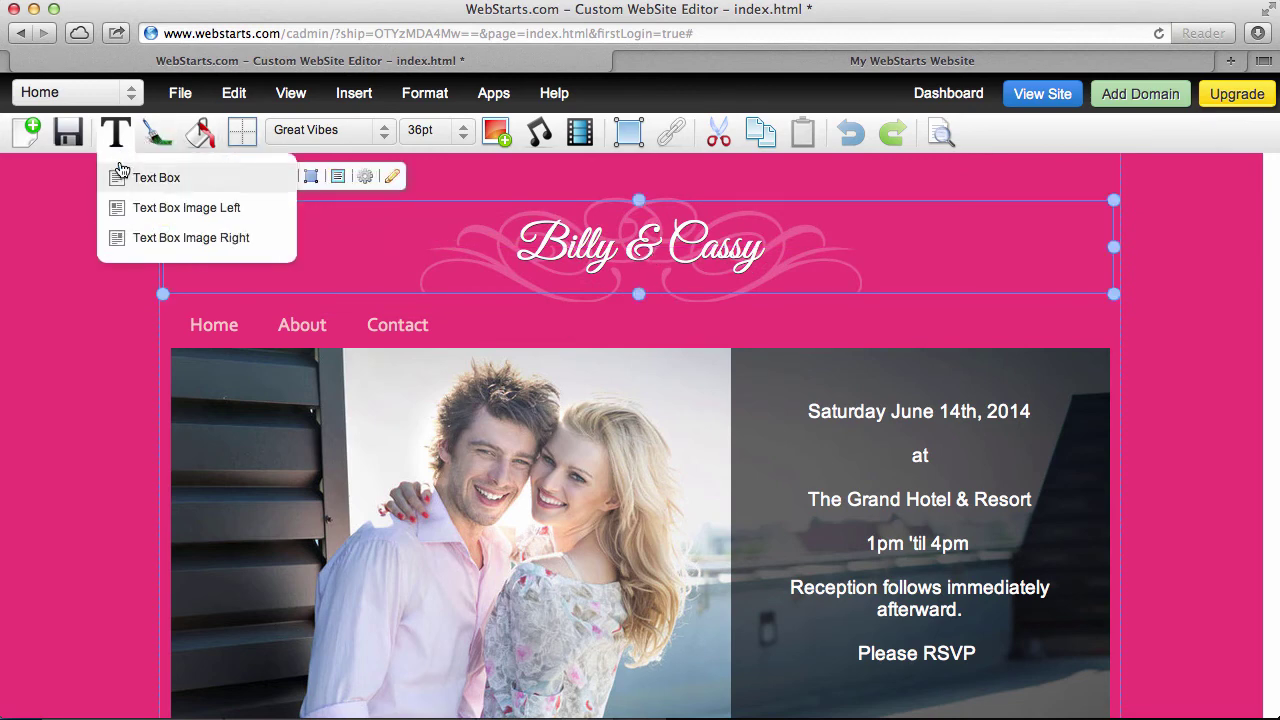
{"action": "left_click", "coordinate": [129, 177]}
{"action": "left_click_drag", "start_coordinate": [372, 212], "coordinate": [443, 314]}
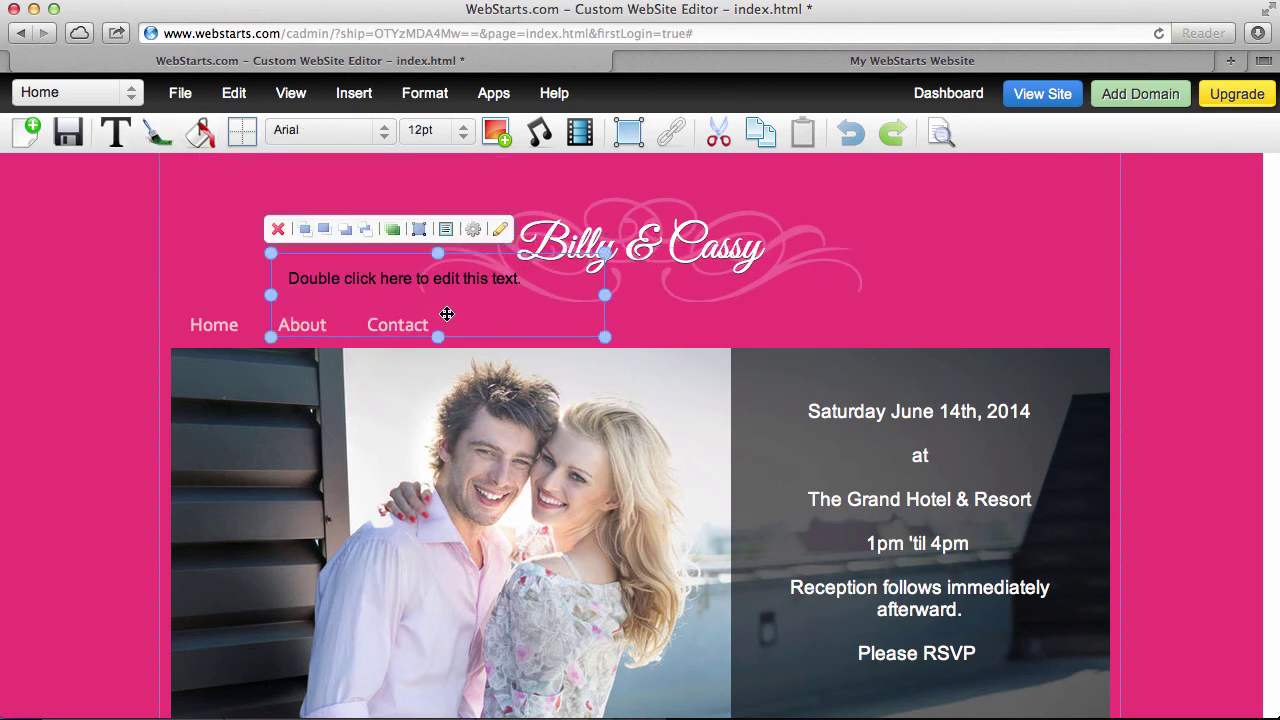
Replace its placeholder with 'Request the pleasure of your company to celebrate their wedding.'
{"action": "double_click", "coordinate": [451, 285]}
{"action": "left_click_drag", "start_coordinate": [525, 278], "coordinate": [57, 236]}
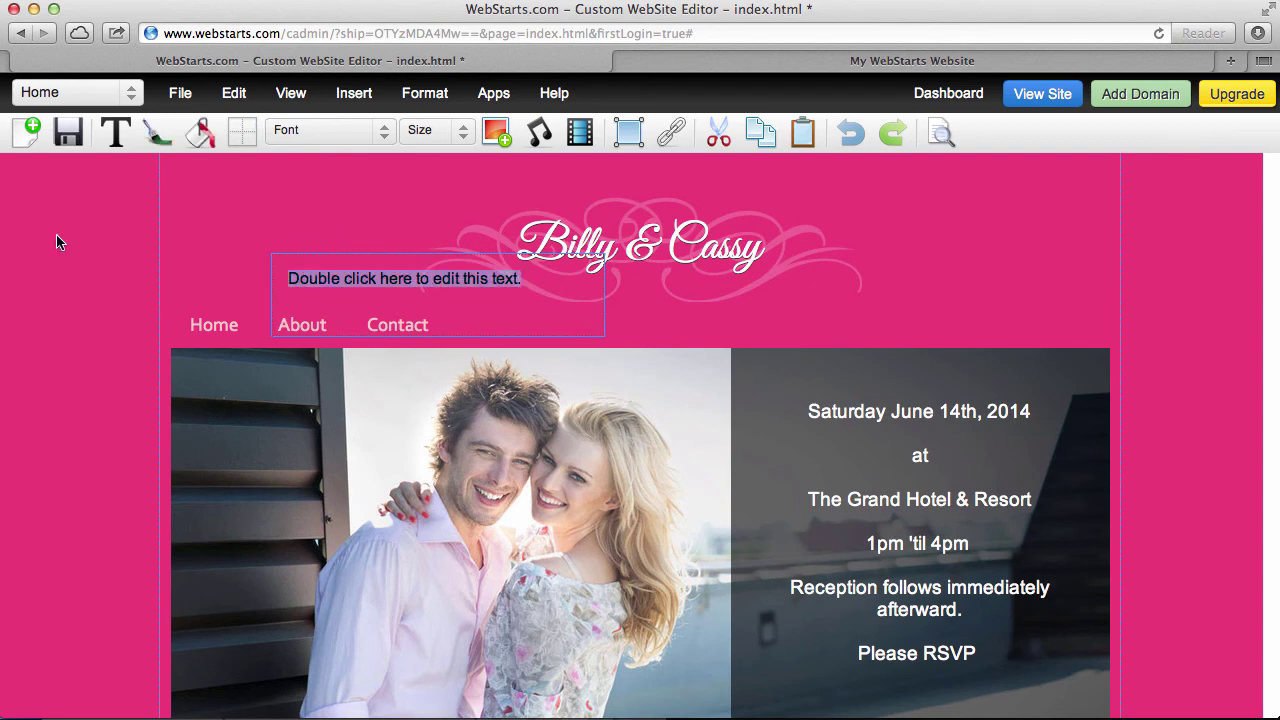
{"action": "type", "text": "Request the pleas"}
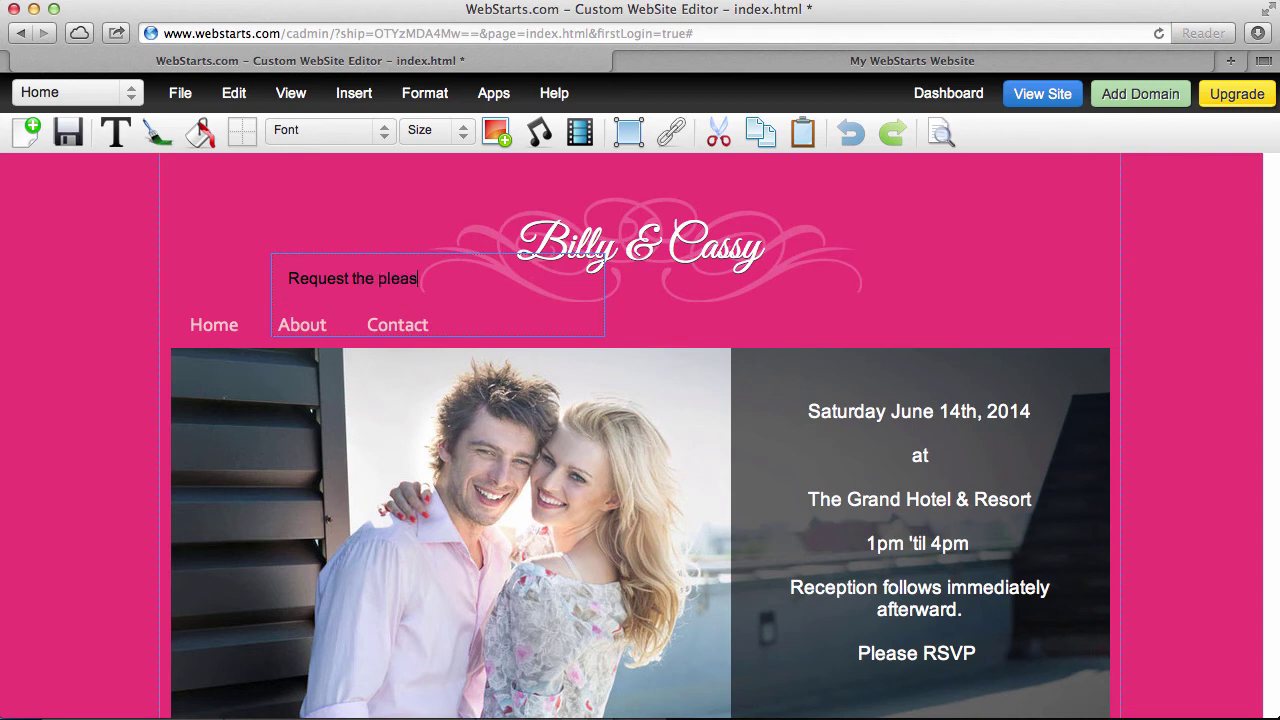
{"action": "type", "text": "ofyou"}
{"action": "key", "text": "BackSpace"}
{"action": "type", "text": "your company to celebra"}
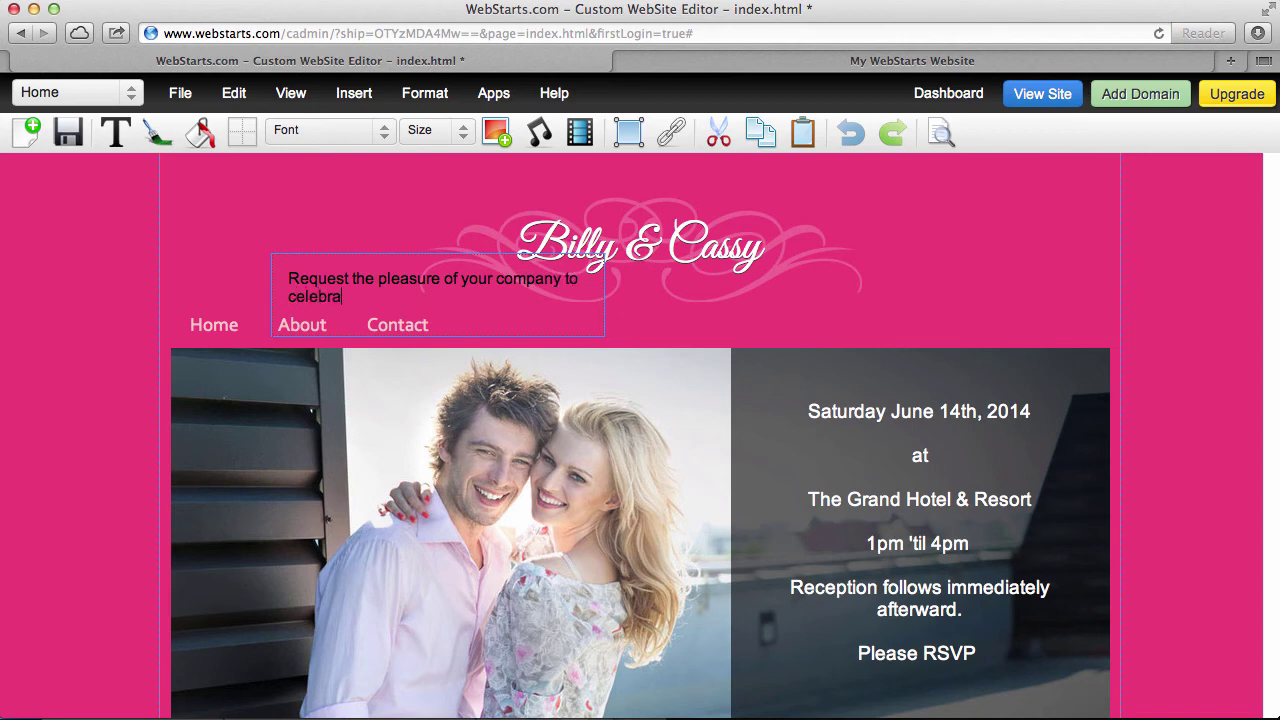
{"action": "key", "text": "BackSpace"}
{"action": "key", "text": "BackSpace"}
{"action": "type", "text": "heir wee"}
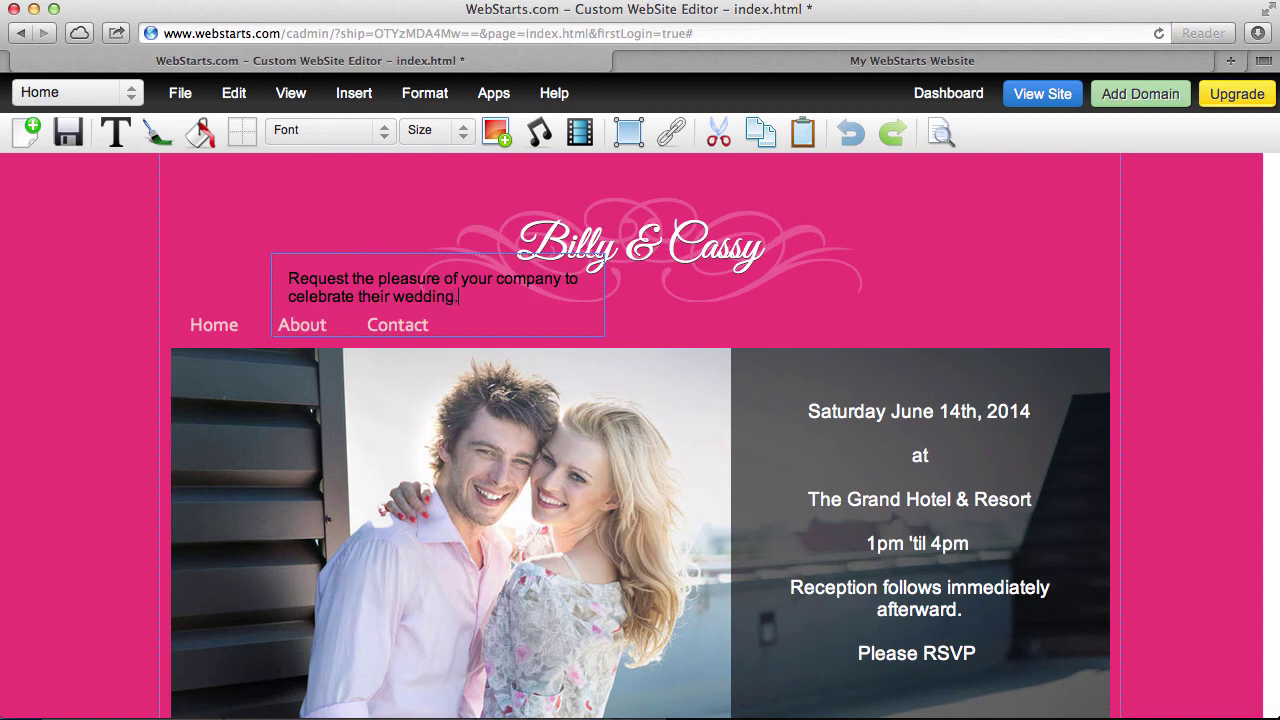
Widen the invitation text box to full width under the title and shorten it to one line
{"action": "left_click", "coordinate": [556, 289]}
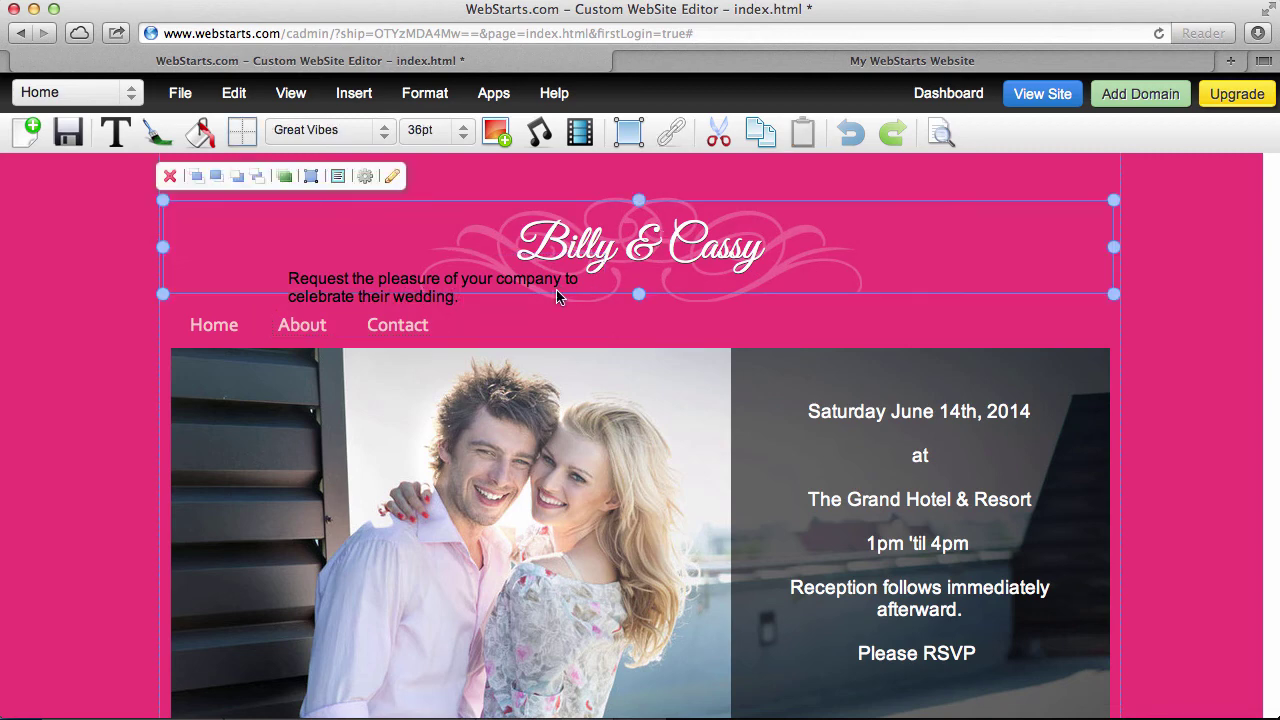
{"action": "left_click", "coordinate": [400, 285]}
{"action": "left_click_drag", "start_coordinate": [406, 292], "coordinate": [289, 294]}
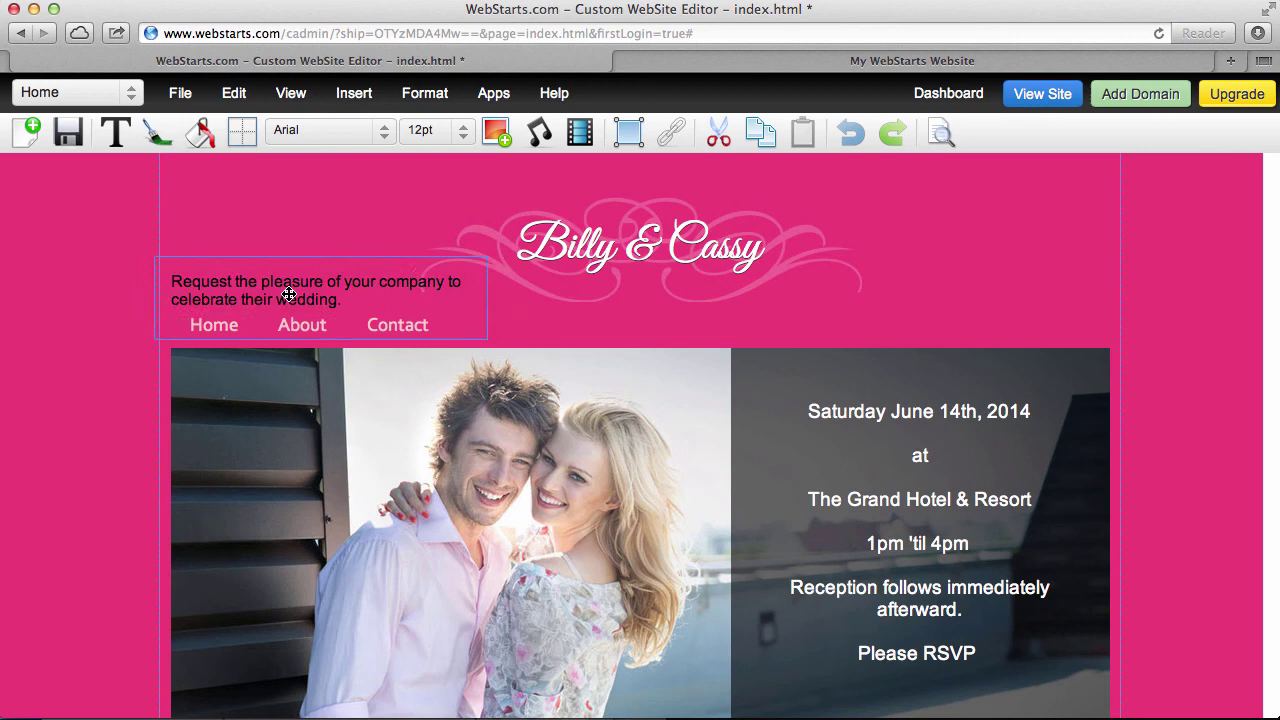
{"action": "left_click_drag", "start_coordinate": [488, 297], "coordinate": [1122, 290]}
{"action": "left_click_drag", "start_coordinate": [149, 288], "coordinate": [136, 306]}
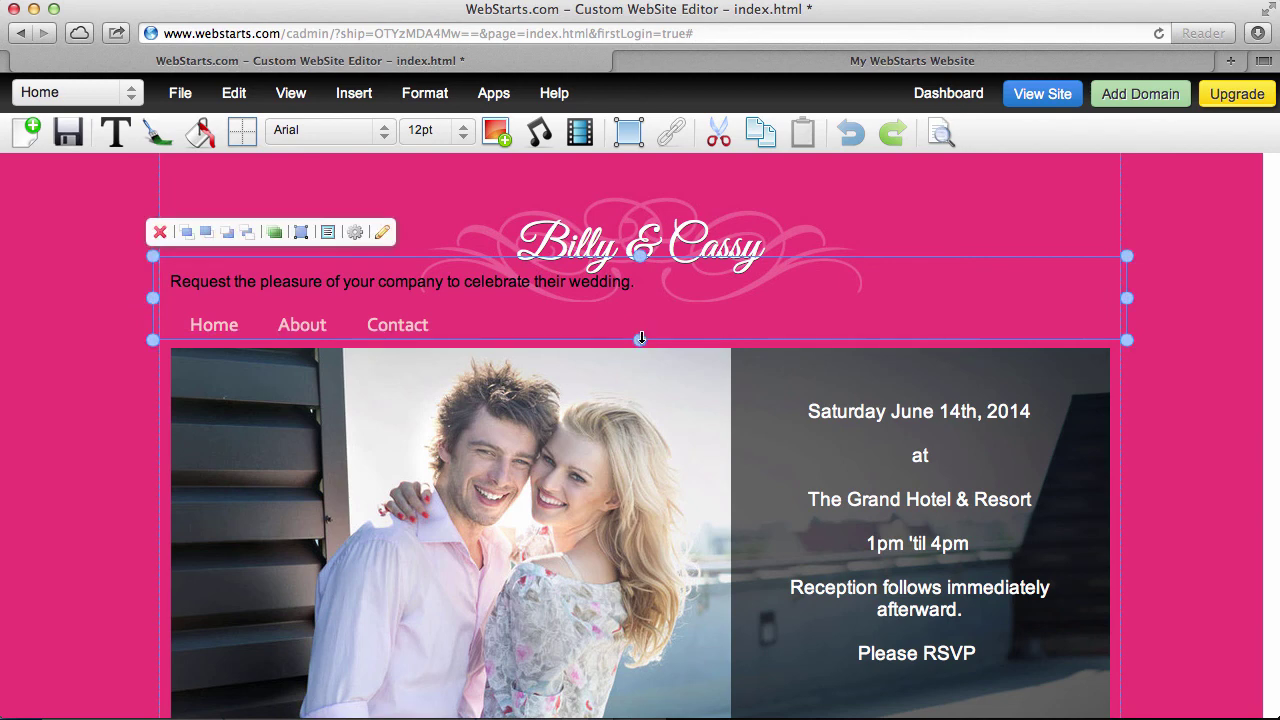
{"action": "left_click_drag", "start_coordinate": [640, 339], "coordinate": [634, 298]}
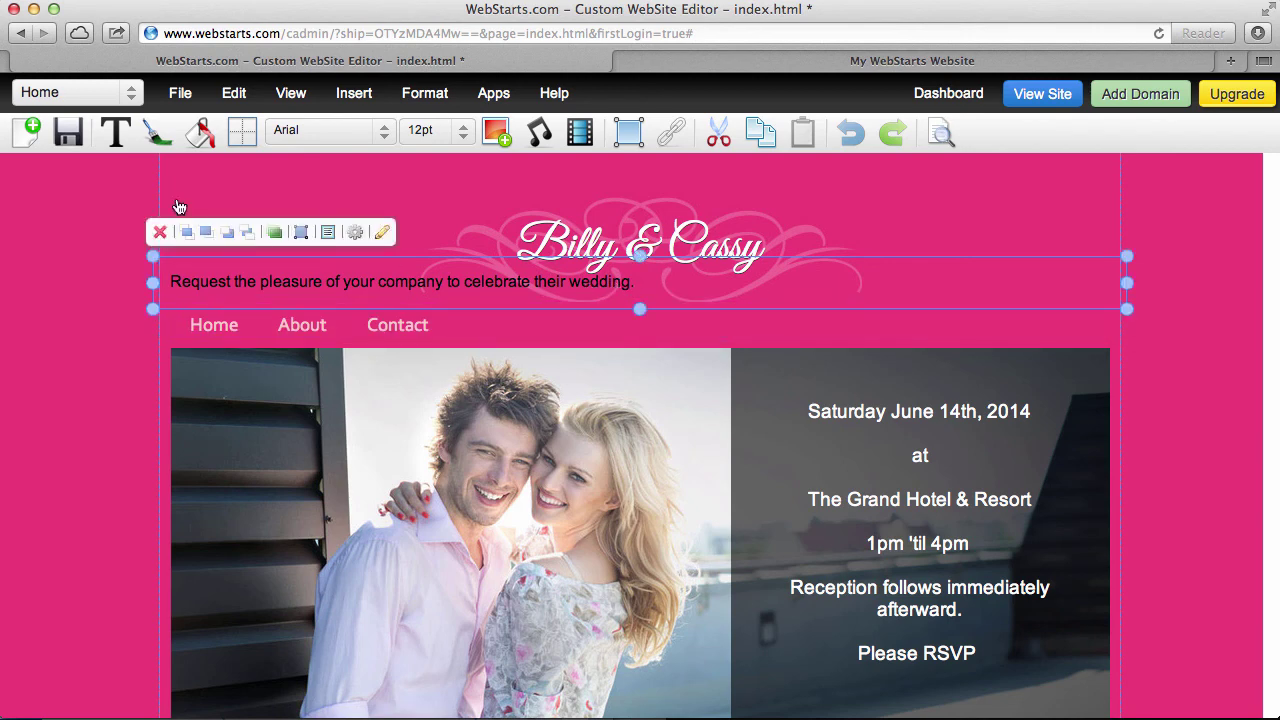
Make the invitation text white and centre it
{"action": "left_click", "coordinate": [157, 130]}
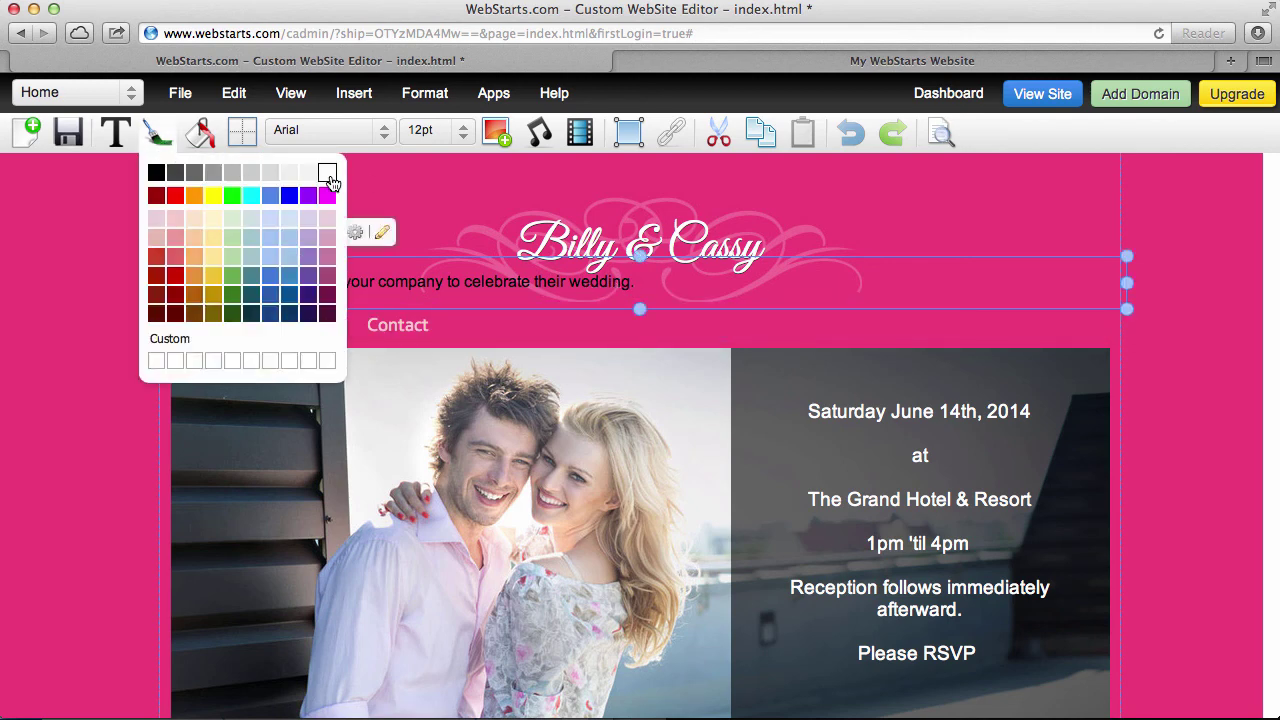
{"action": "left_click", "coordinate": [328, 174]}
{"action": "left_click", "coordinate": [412, 100]}
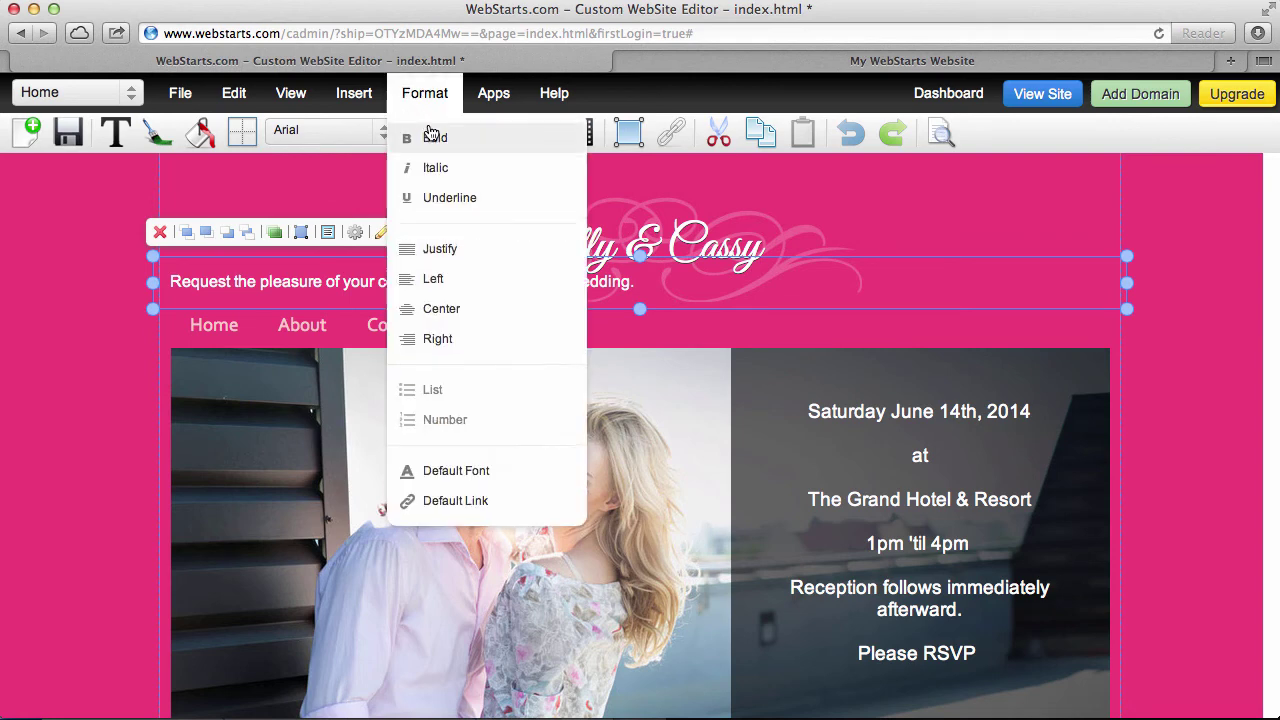
{"action": "left_click", "coordinate": [441, 312]}
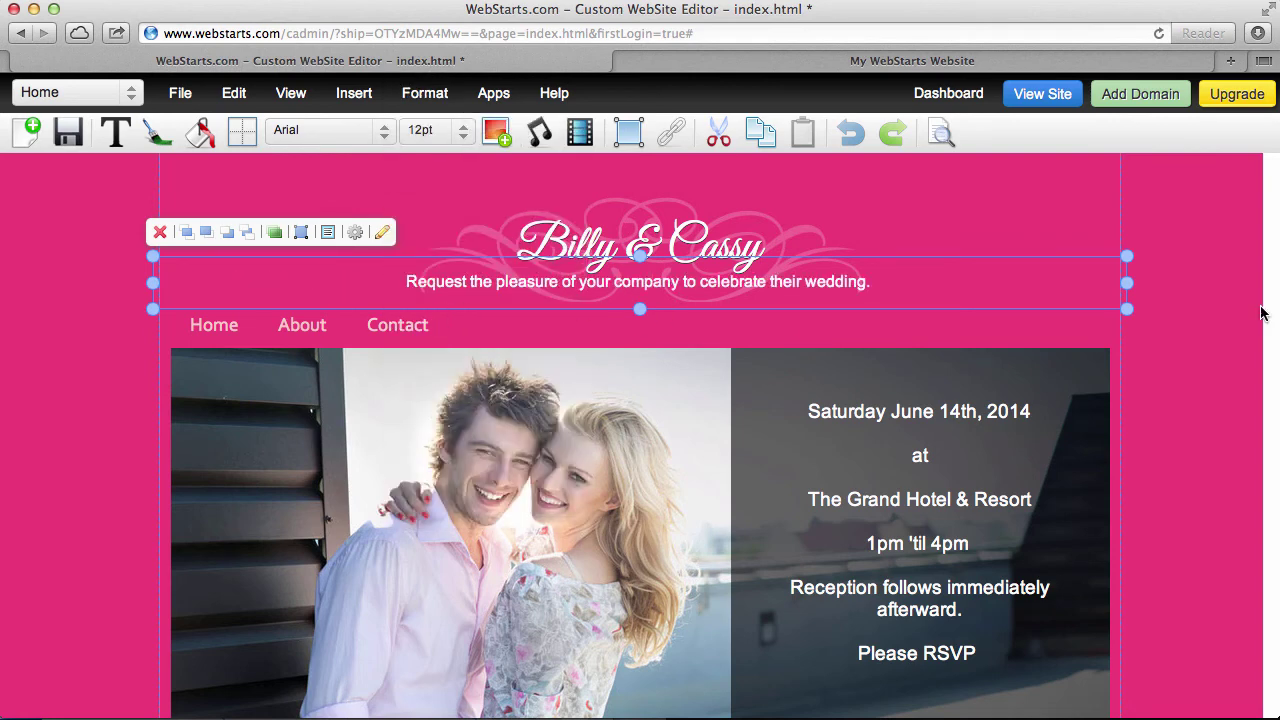
Try a 1px vertical text shadow on the invitation line, then reset it to 0px
{"action": "left_click", "coordinate": [786, 281]}
{"action": "left_click", "coordinate": [355, 232]}
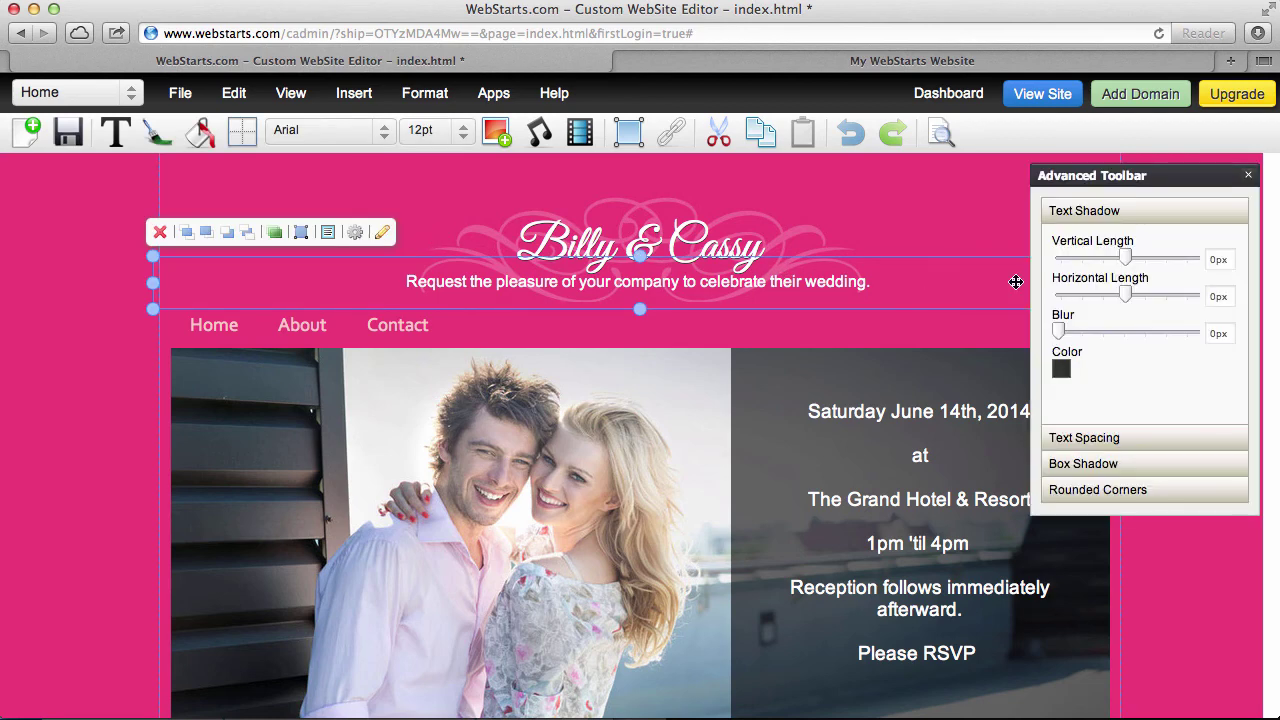
{"action": "left_click_drag", "start_coordinate": [1131, 263], "coordinate": [1127, 262]}
{"action": "left_click", "coordinate": [995, 234]}
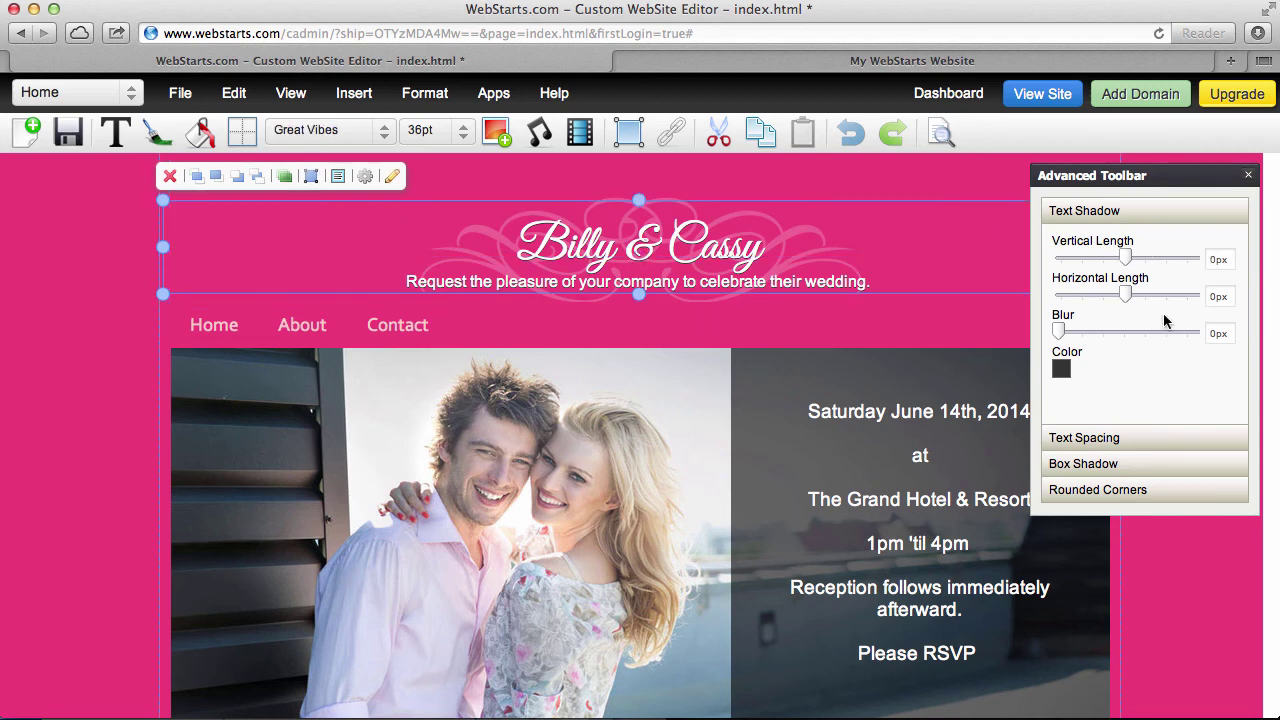
{"action": "left_click", "coordinate": [1248, 174]}
{"action": "left_click", "coordinate": [1218, 402]}
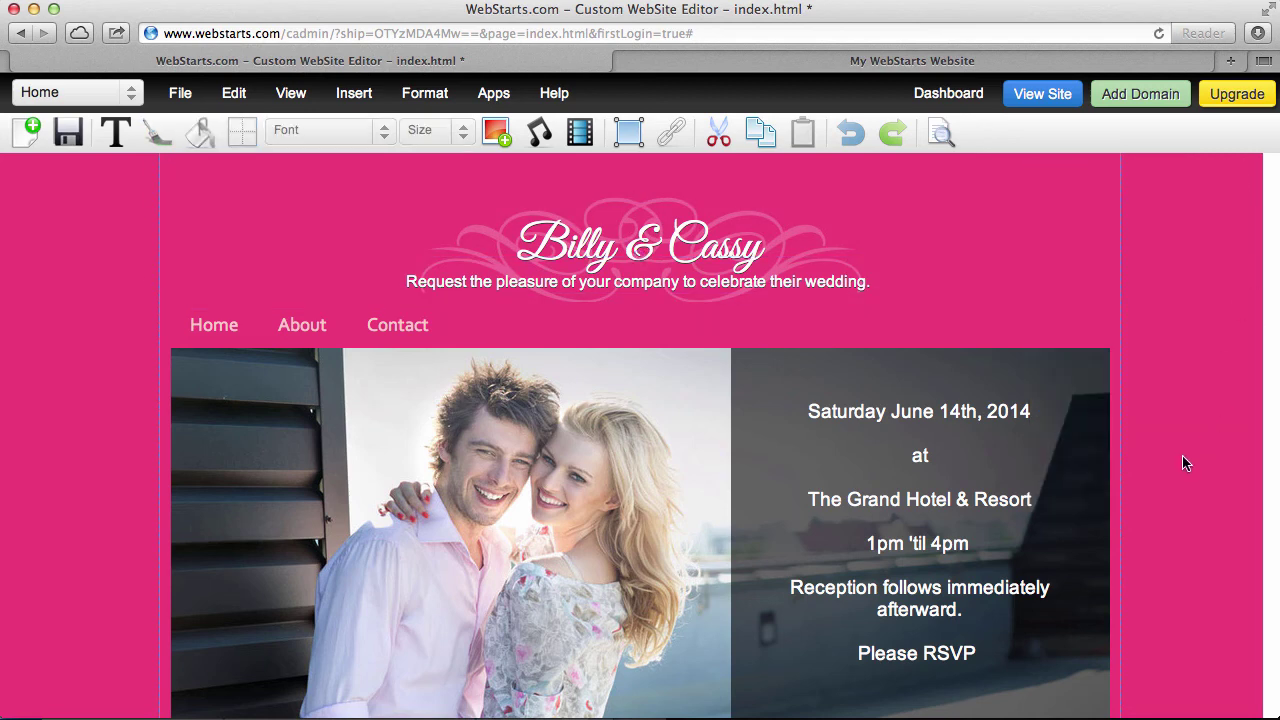
Give the wedding details text a 1px black vertical text shadow and save the Home page
{"action": "left_click", "coordinate": [840, 425]}
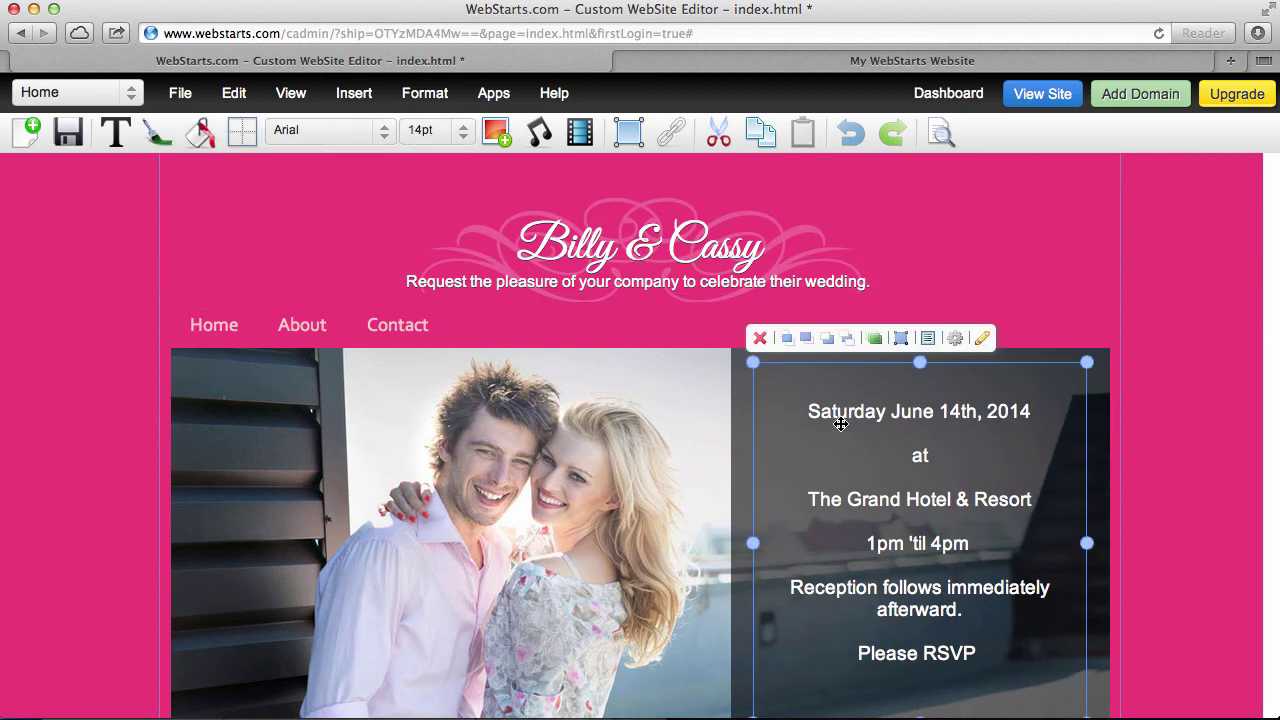
{"action": "left_click", "coordinate": [166, 148]}
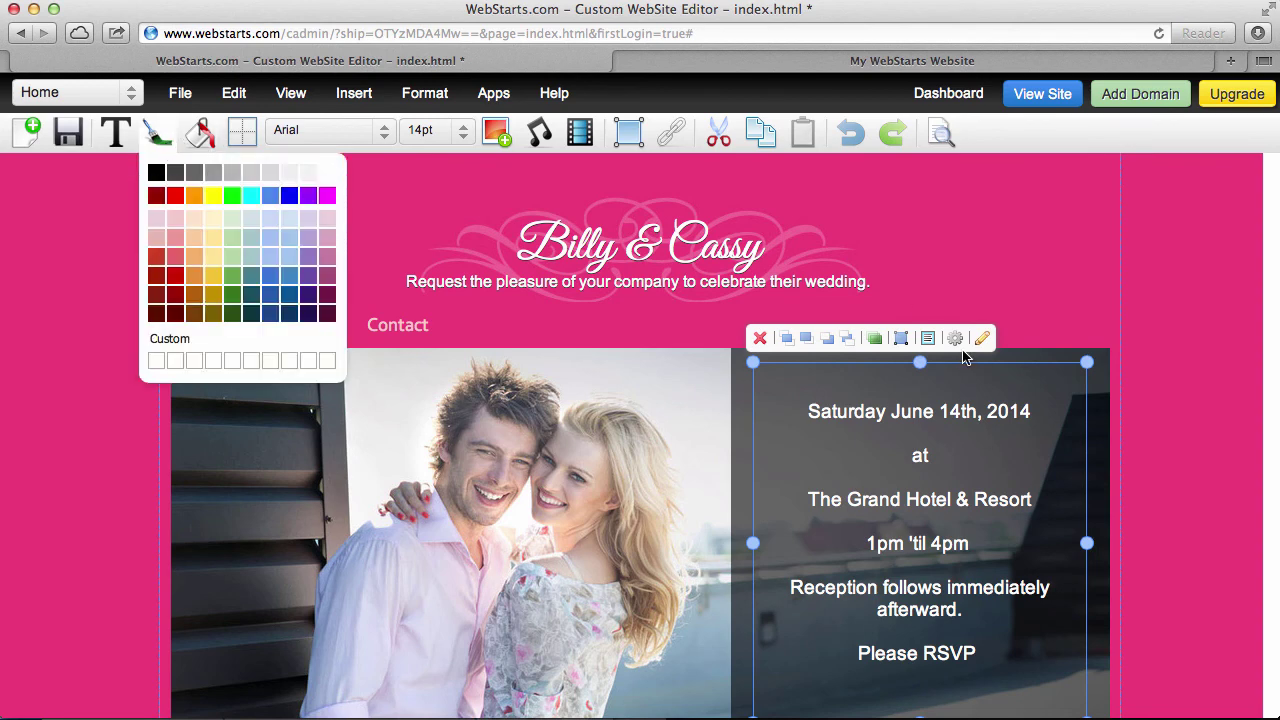
{"action": "left_click", "coordinate": [955, 339]}
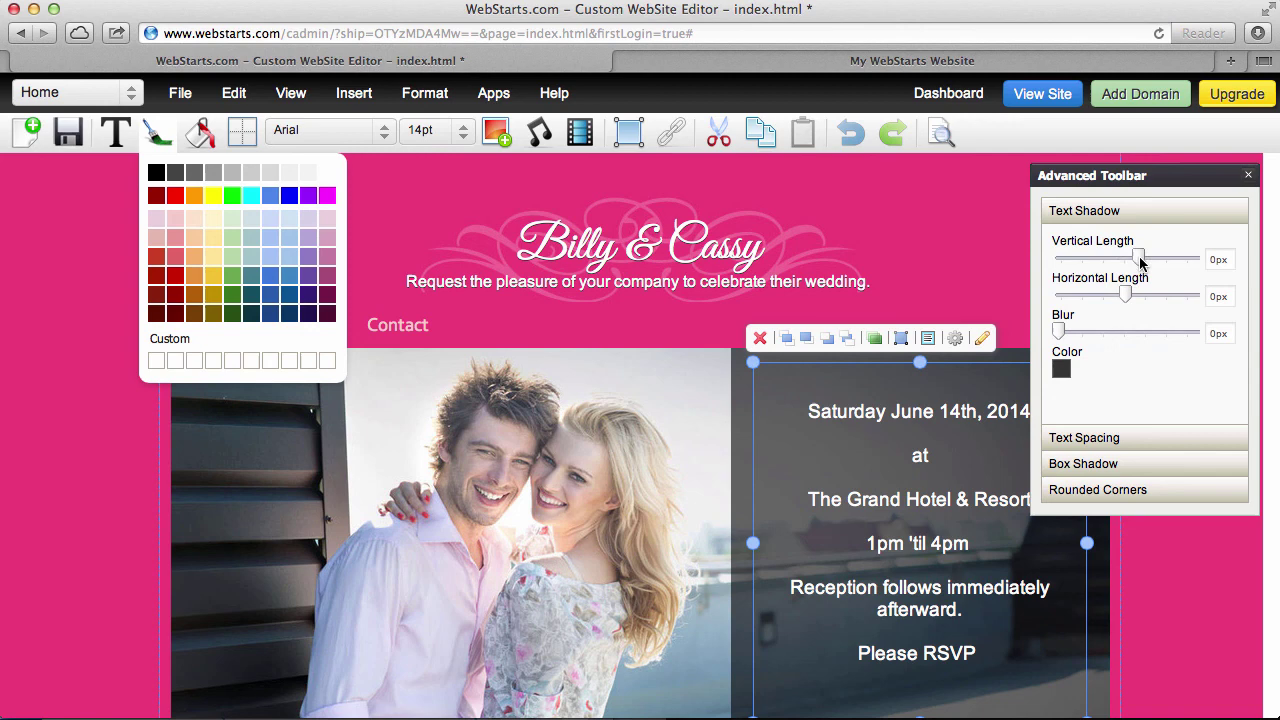
{"action": "left_click_drag", "start_coordinate": [1141, 262], "coordinate": [1149, 262]}
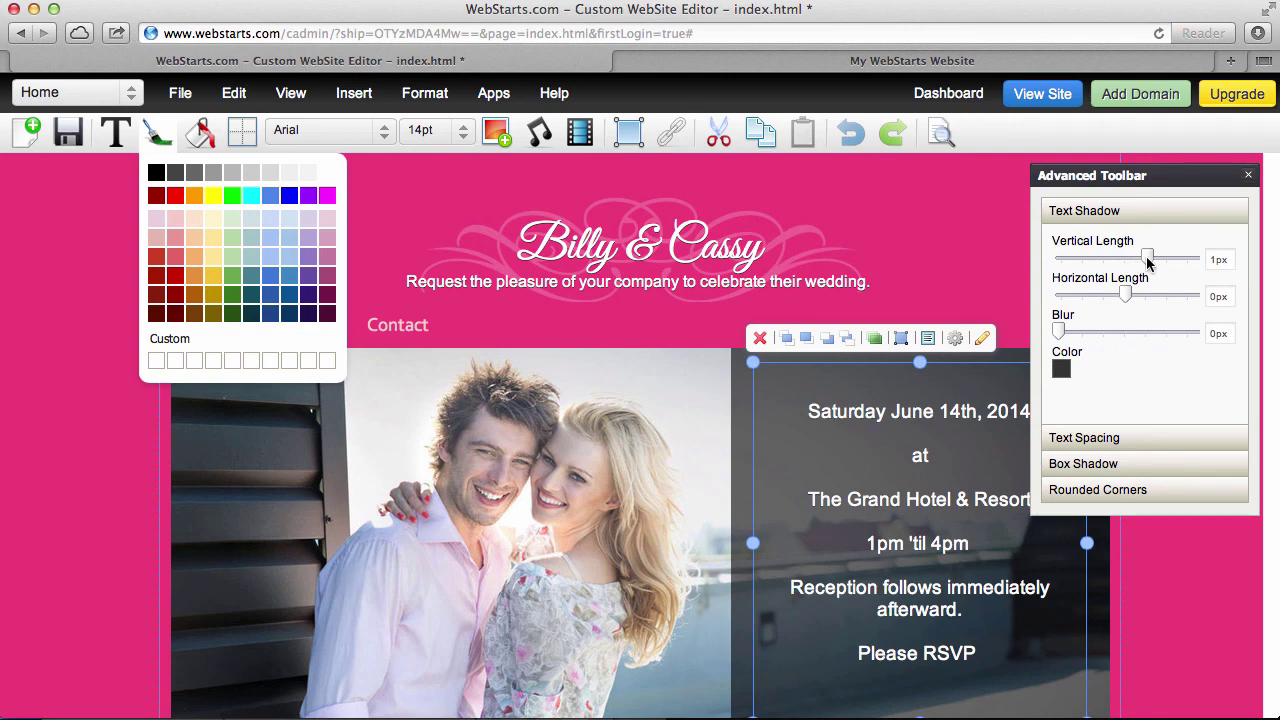
{"action": "left_click", "coordinate": [1064, 369]}
{"action": "left_click", "coordinate": [1066, 398]}
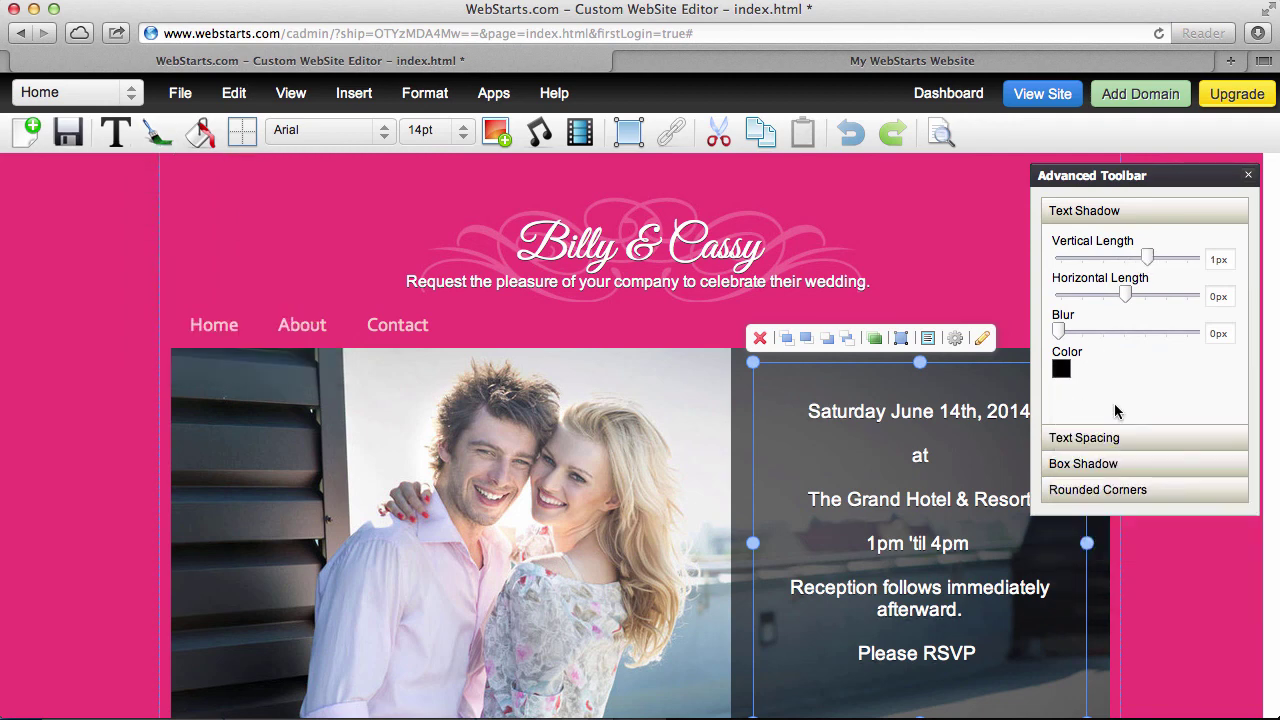
{"action": "left_click", "coordinate": [1248, 176]}
{"action": "left_click", "coordinate": [1204, 381]}
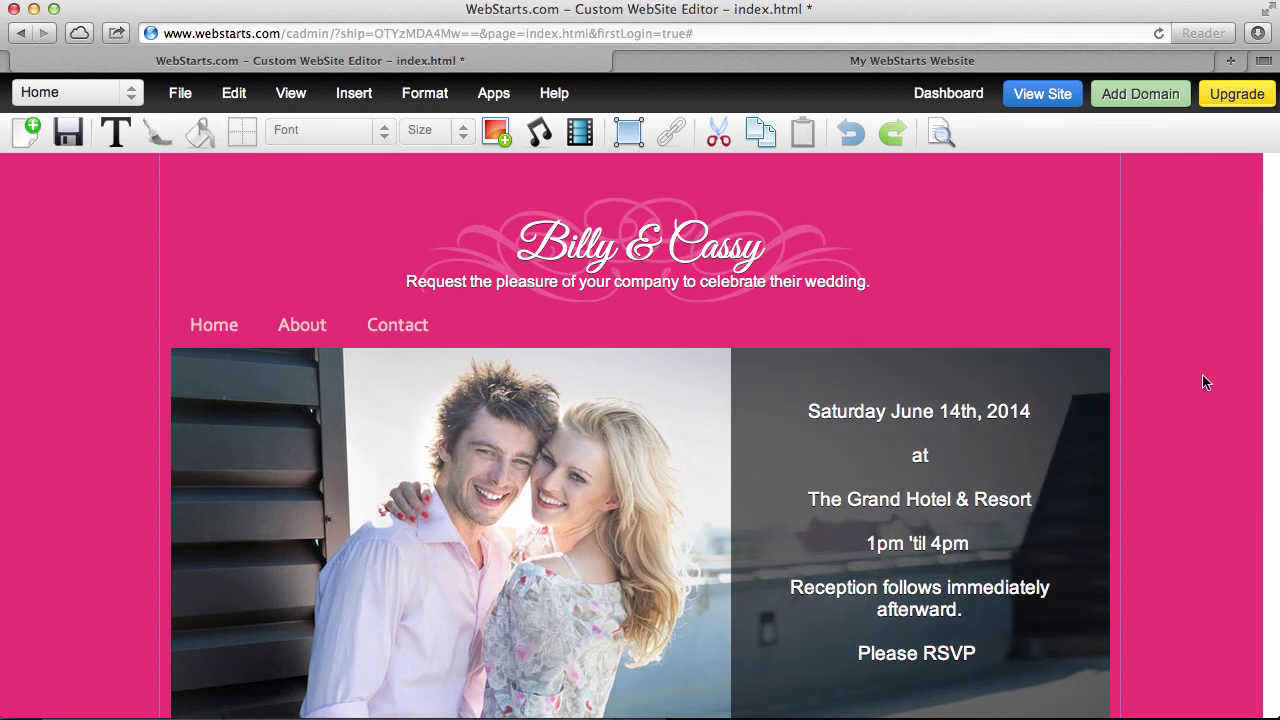
{"action": "left_click", "coordinate": [68, 132]}
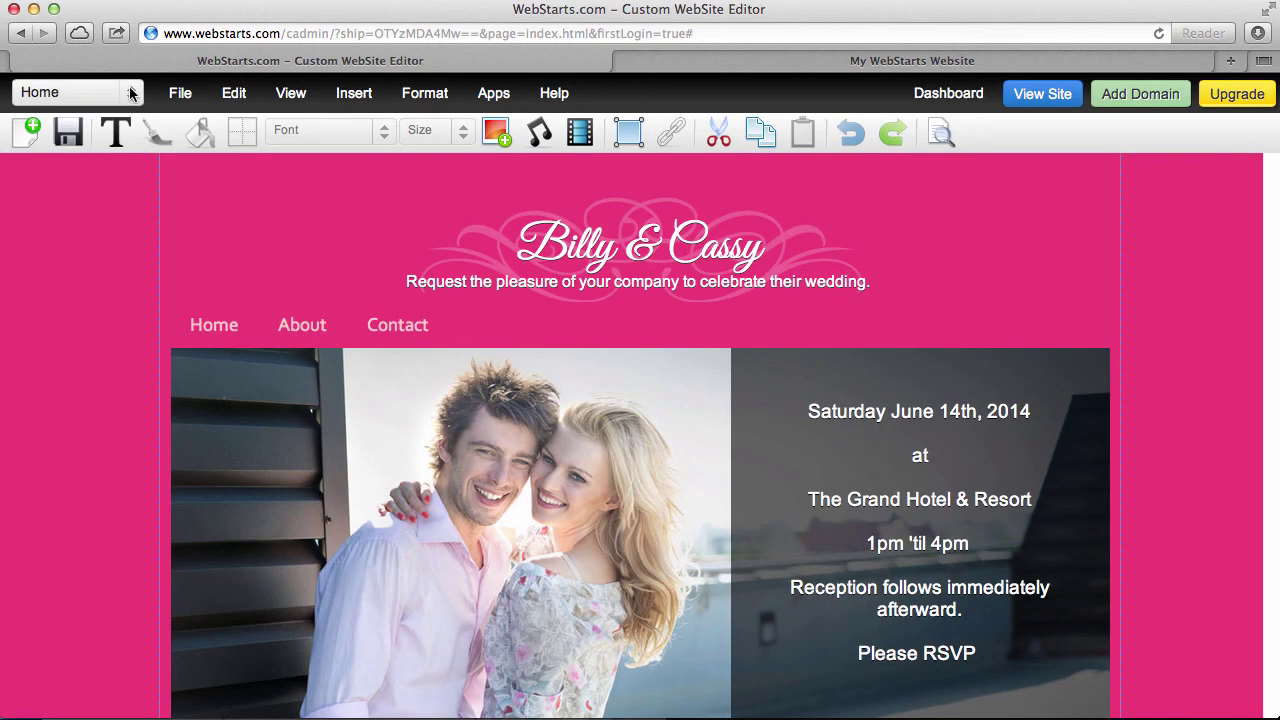
Delete the Contact page from the site
{"action": "left_click", "coordinate": [130, 92]}
{"action": "left_click", "coordinate": [109, 146]}
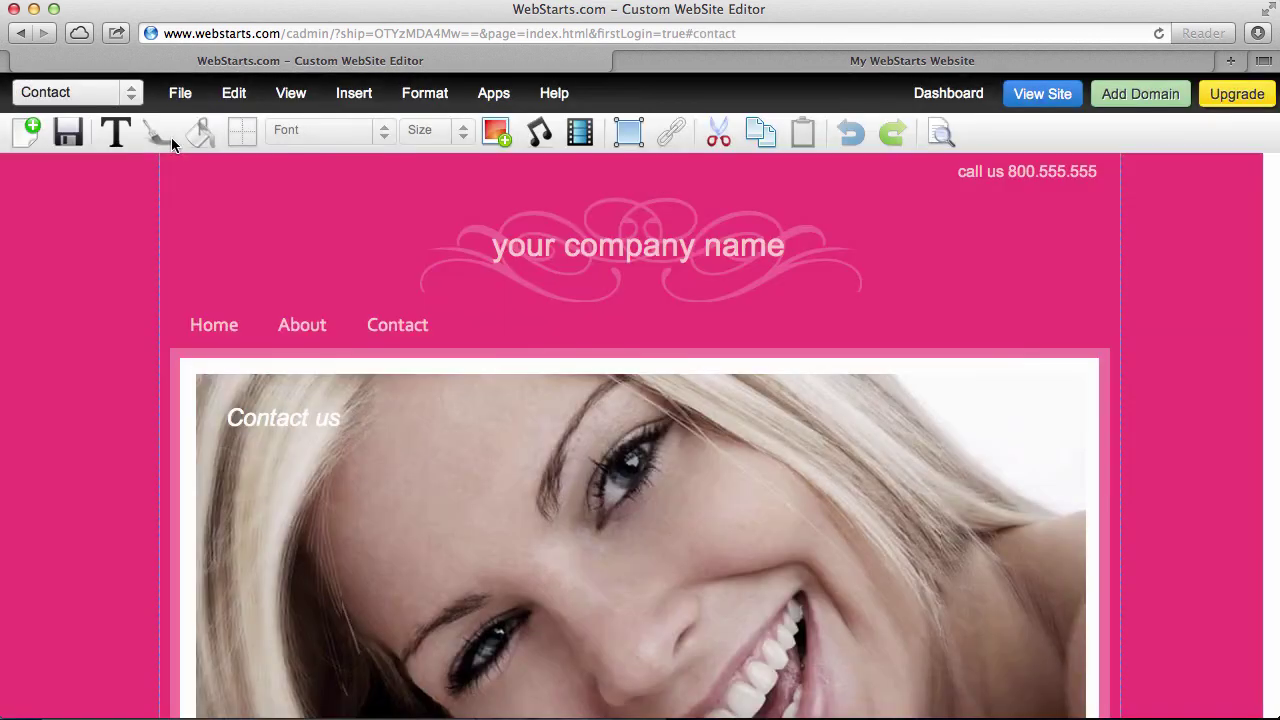
{"action": "left_click", "coordinate": [180, 95]}
{"action": "left_click", "coordinate": [215, 272]}
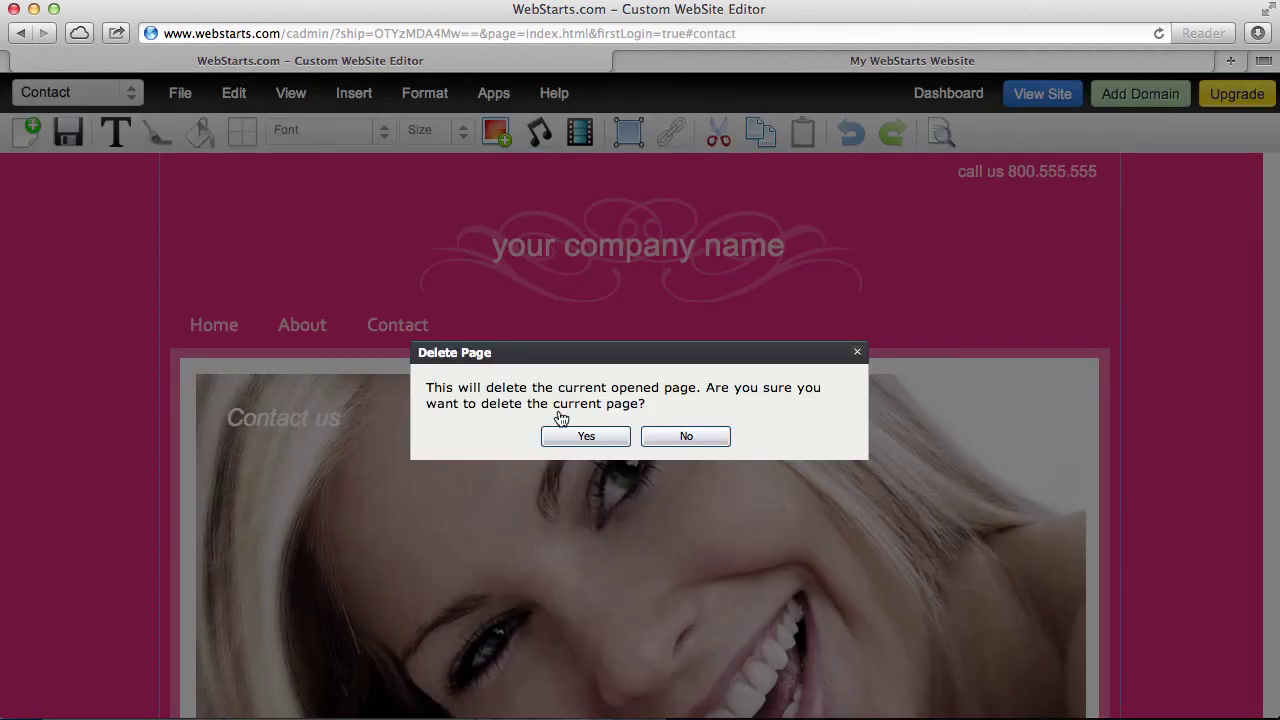
{"action": "left_click", "coordinate": [588, 434]}
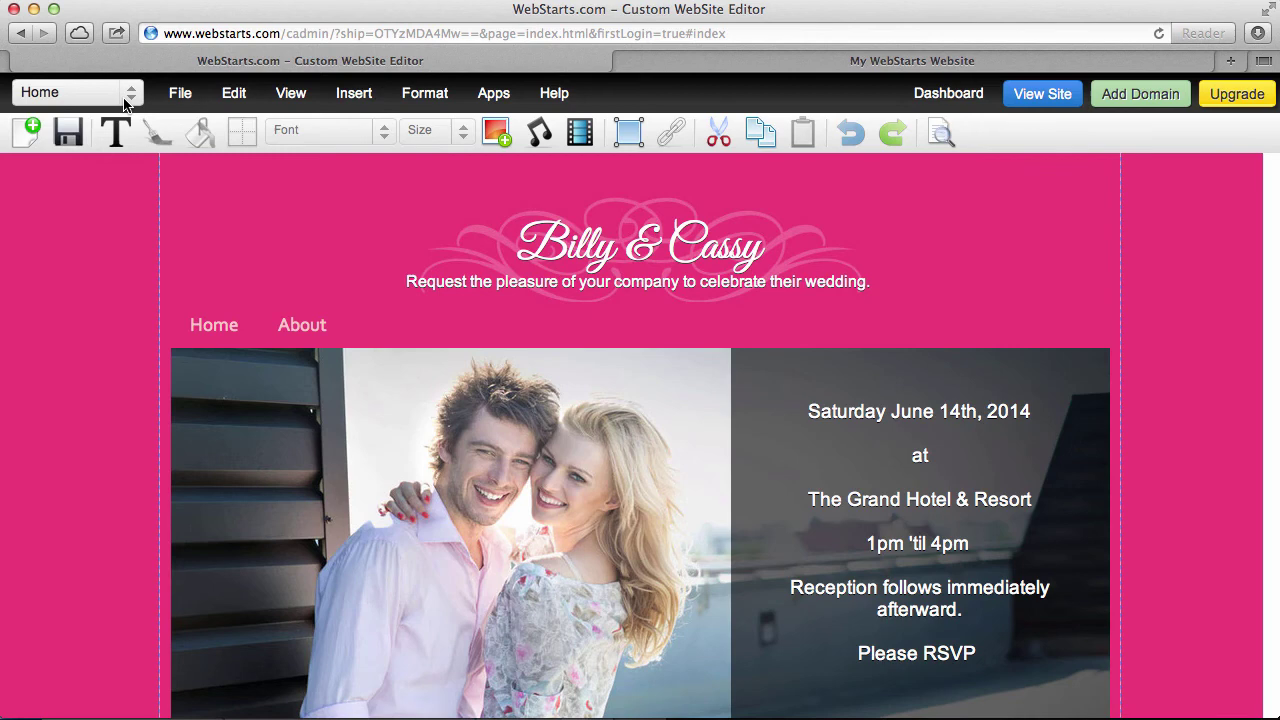
Delete the About page from the site
{"action": "left_click", "coordinate": [122, 93]}
{"action": "left_click", "coordinate": [115, 121]}
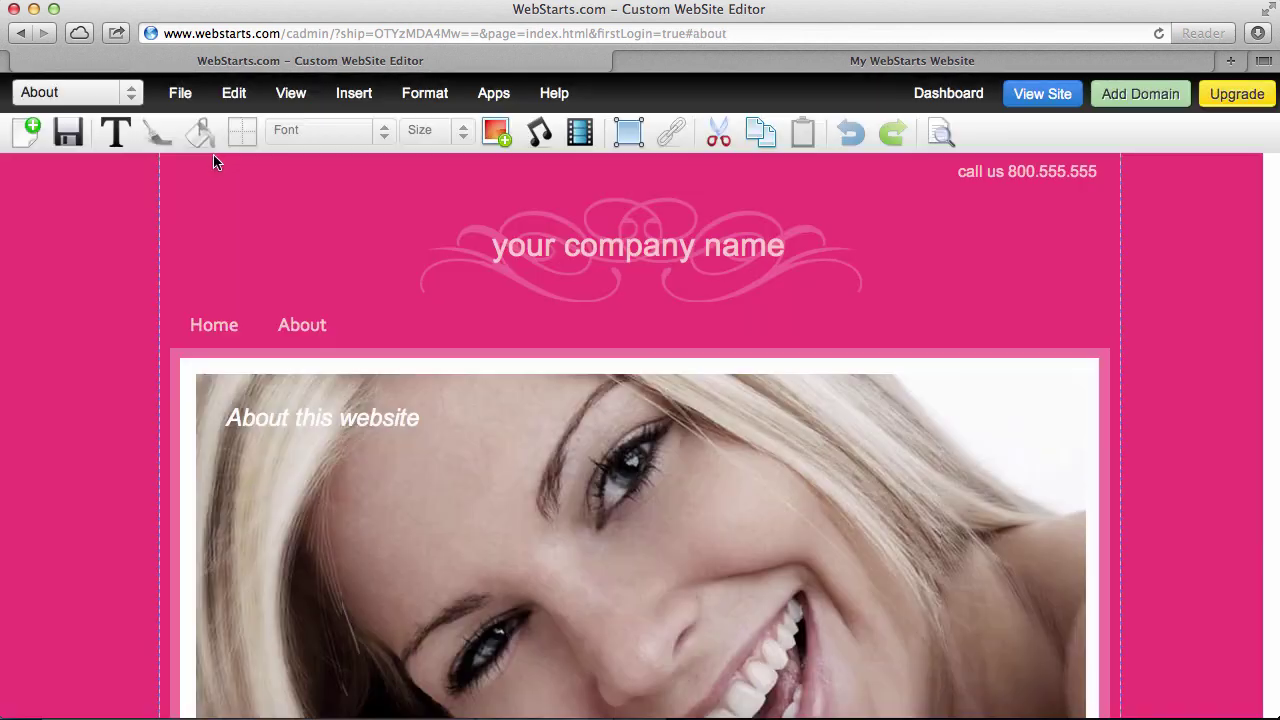
{"action": "left_click", "coordinate": [180, 93]}
{"action": "left_click", "coordinate": [196, 276]}
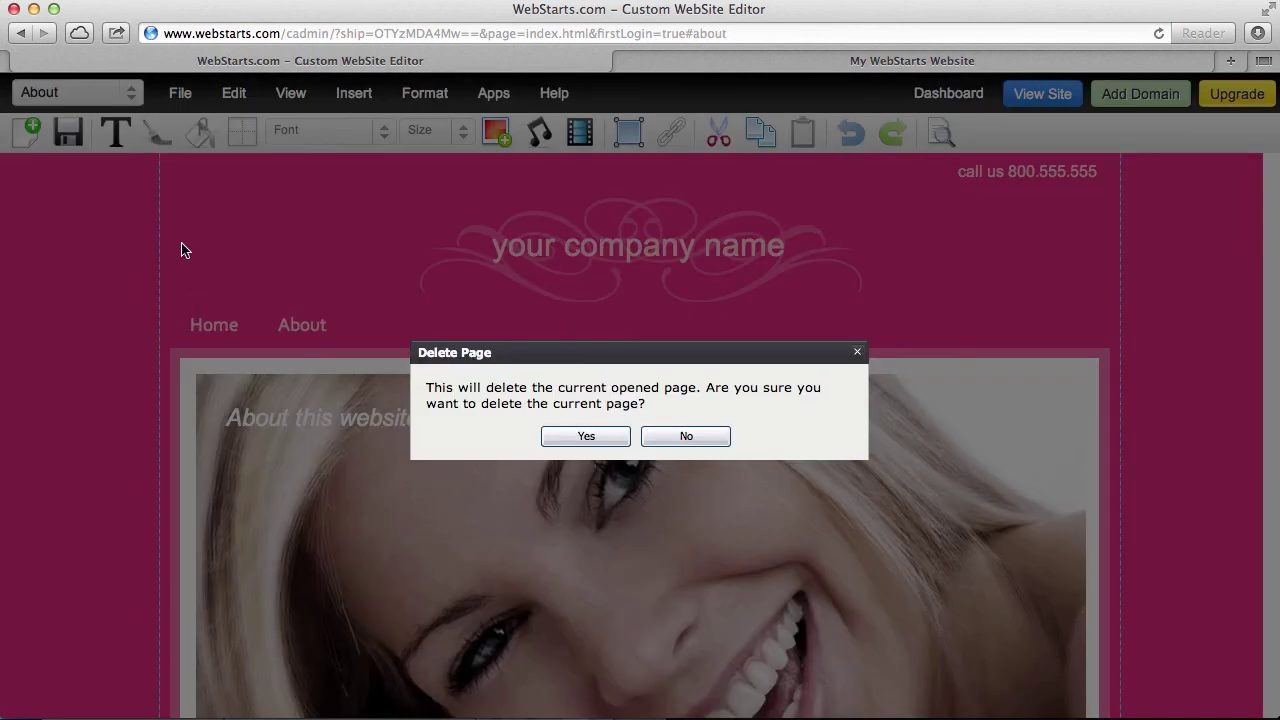
{"action": "left_click", "coordinate": [586, 437]}
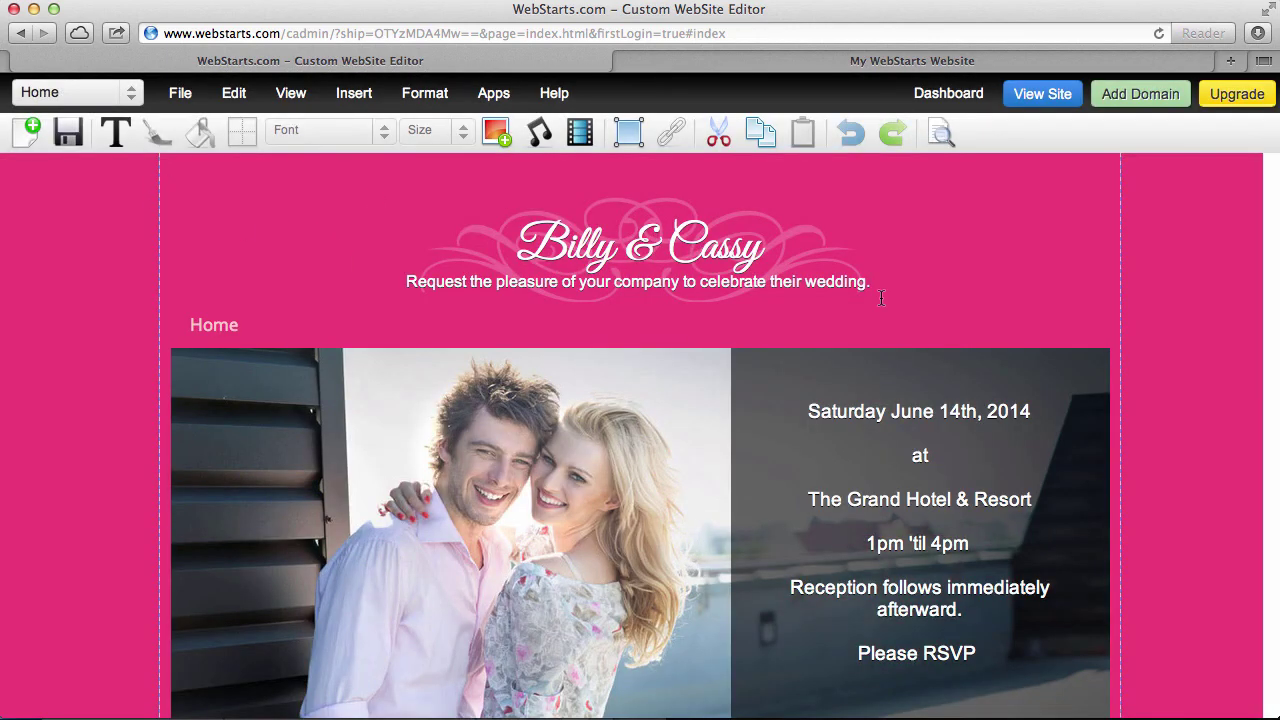
Save the site and open the live wedding page at wedsite1.webstarts.com
{"action": "left_click", "coordinate": [68, 133]}
{"action": "left_click", "coordinate": [1060, 94]}
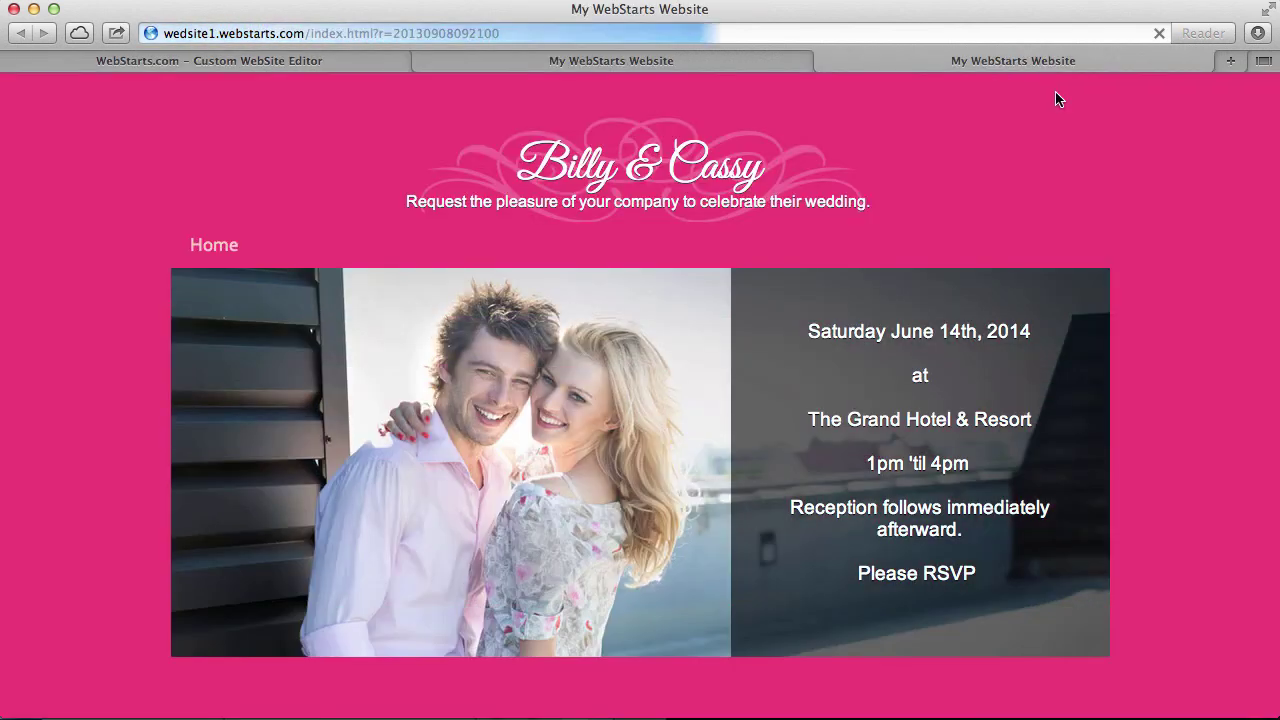